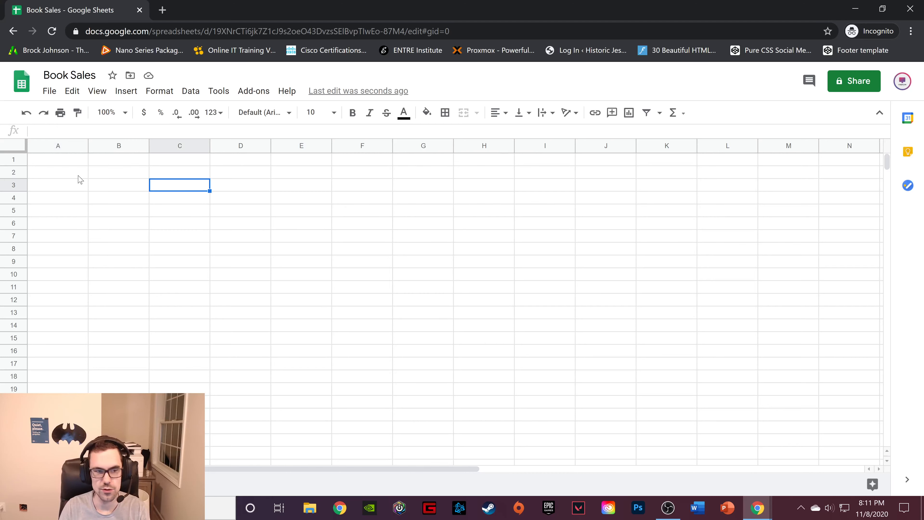
- Merge cells B2 through E2 into a single cell
{"action": "left_click_drag", "start_coordinate": [120, 173], "coordinate": [295, 178]}
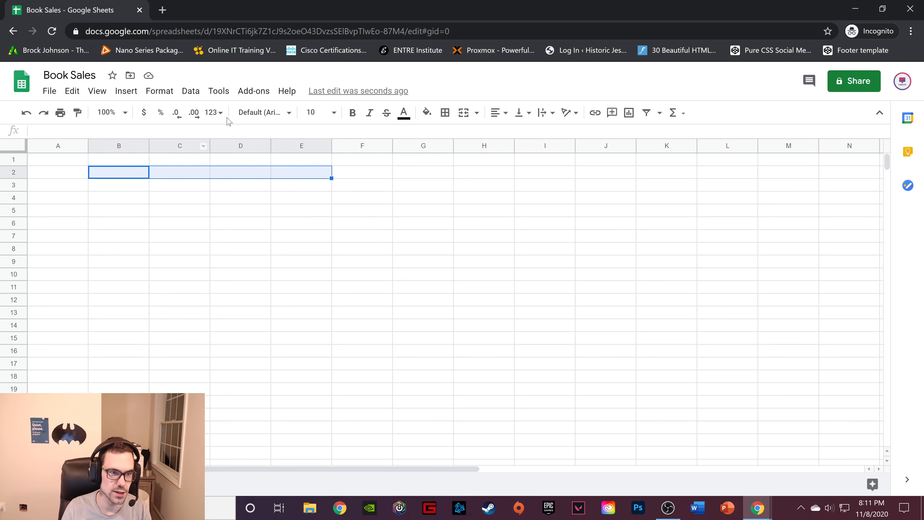
{"action": "left_click", "coordinate": [167, 90]}
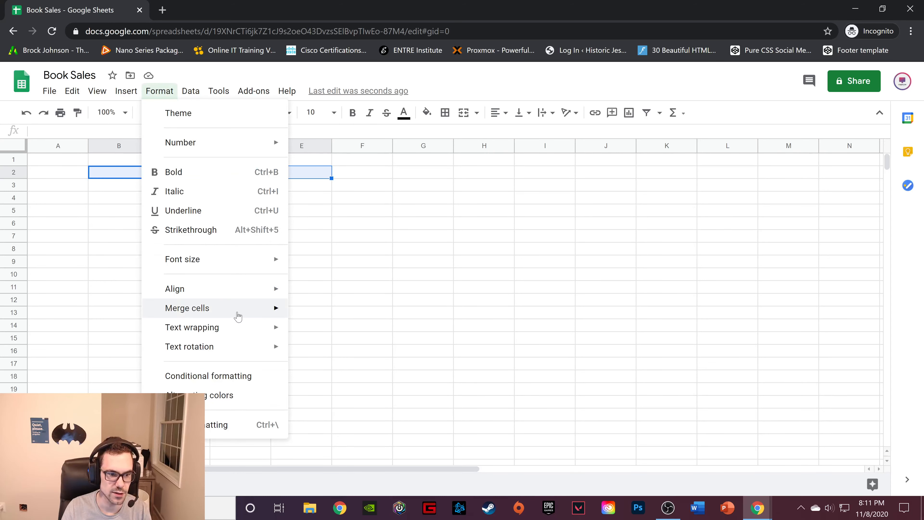
{"action": "mouse_move", "coordinate": [238, 314]}
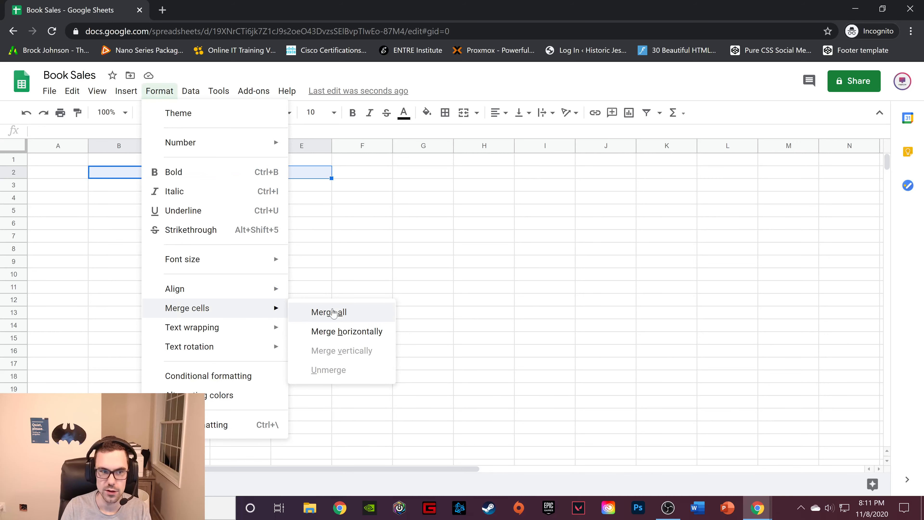
{"action": "left_click", "coordinate": [333, 313]}
- Enter the title "Book Sales by catgory and region" in the merged cell in row 2
{"action": "double_click", "coordinate": [258, 173]}
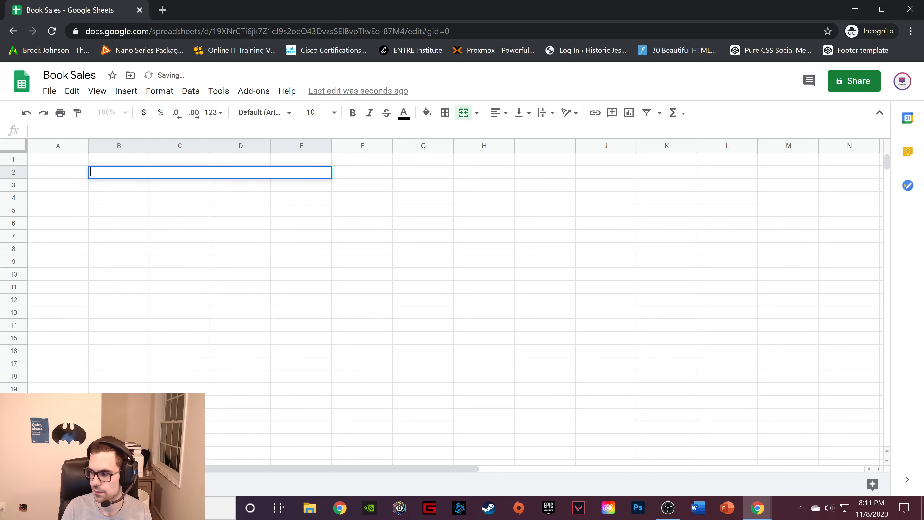
{"action": "type", "text": "Boo"}
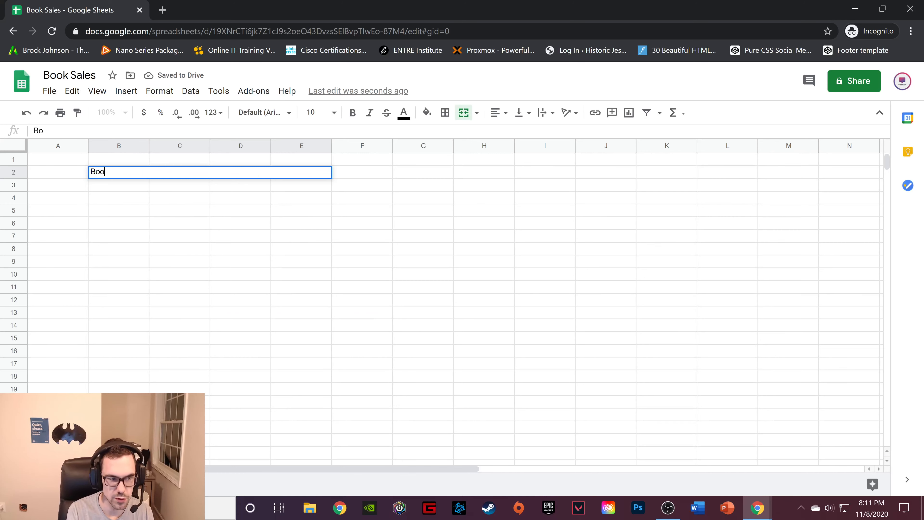
{"action": "type", "text": "k Sal"}
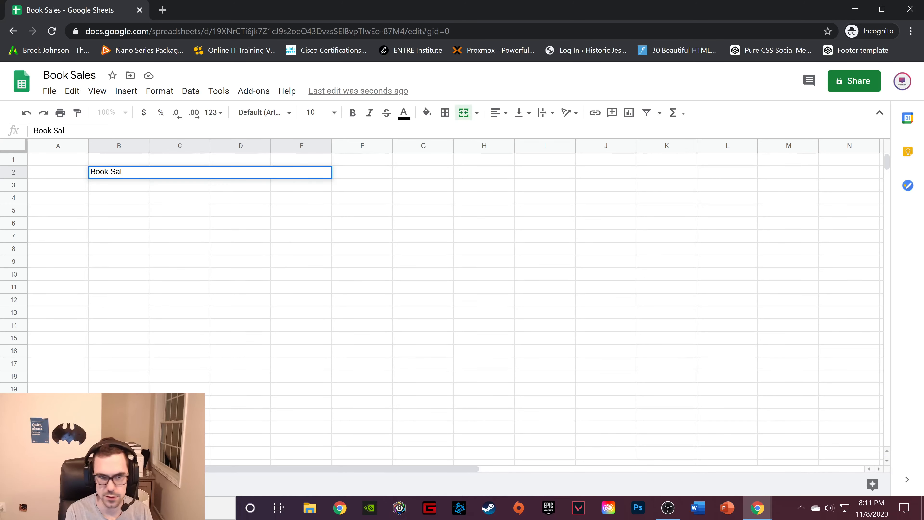
{"action": "key", "text": "BackSpace"}
{"action": "key", "text": "BackSpace"}
{"action": "type", "text": "ales "}
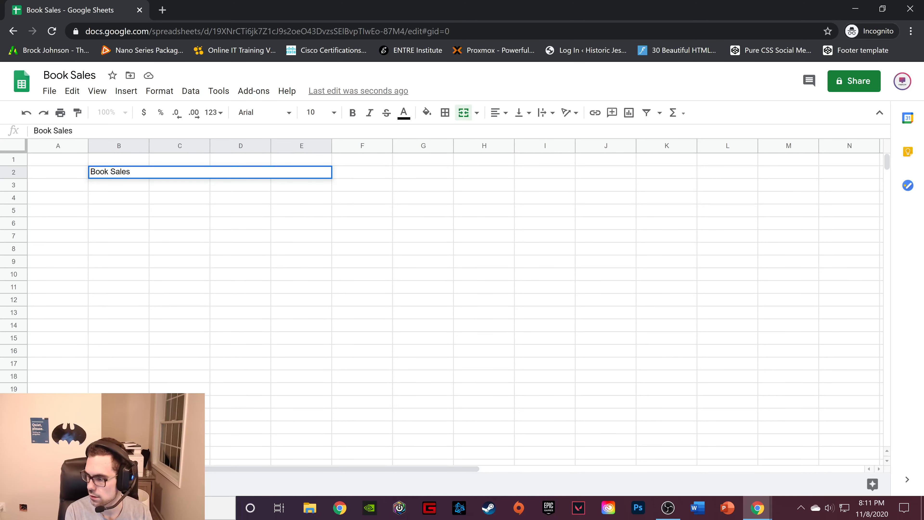
{"action": "type", "text": "by catgo"}
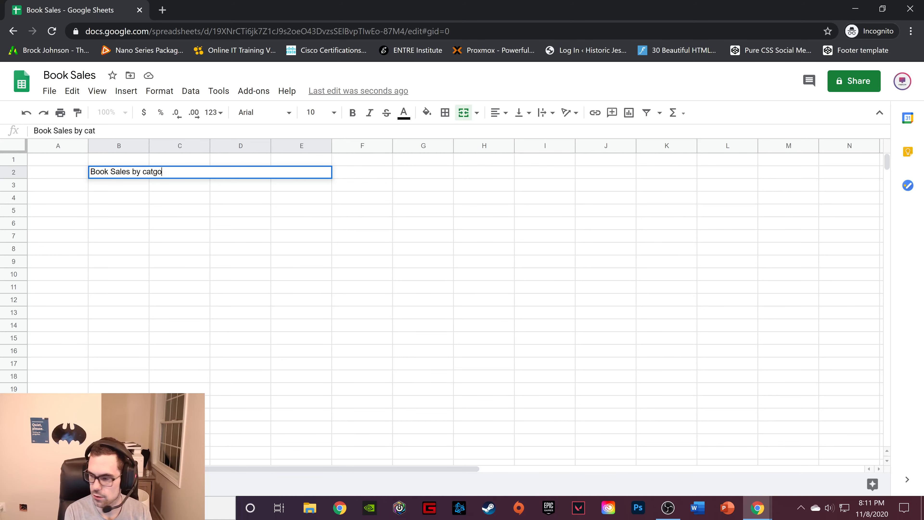
{"action": "type", "text": "ry and r"}
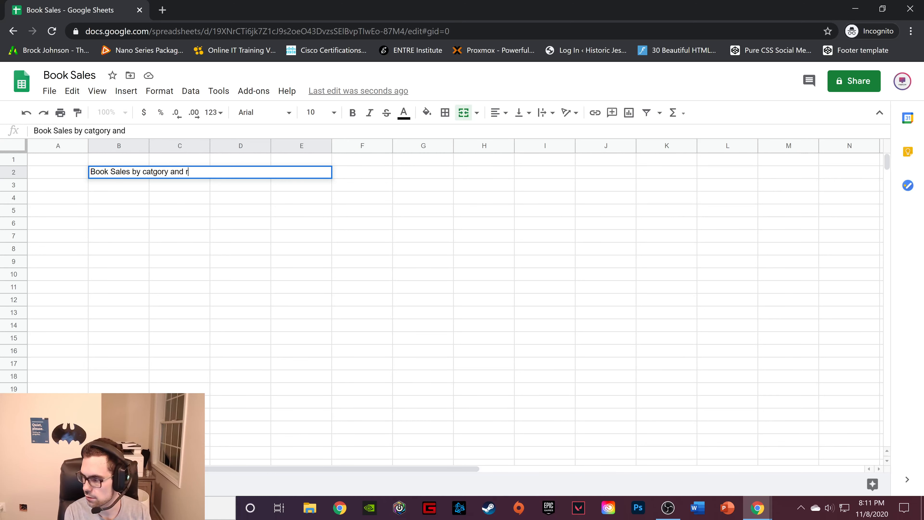
{"action": "type", "text": "egion"}
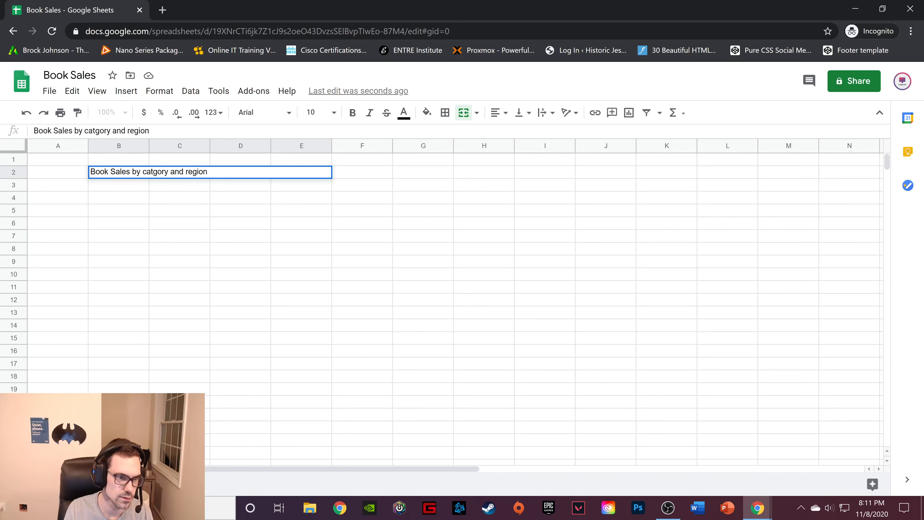
{"action": "left_click", "coordinate": [225, 203]}
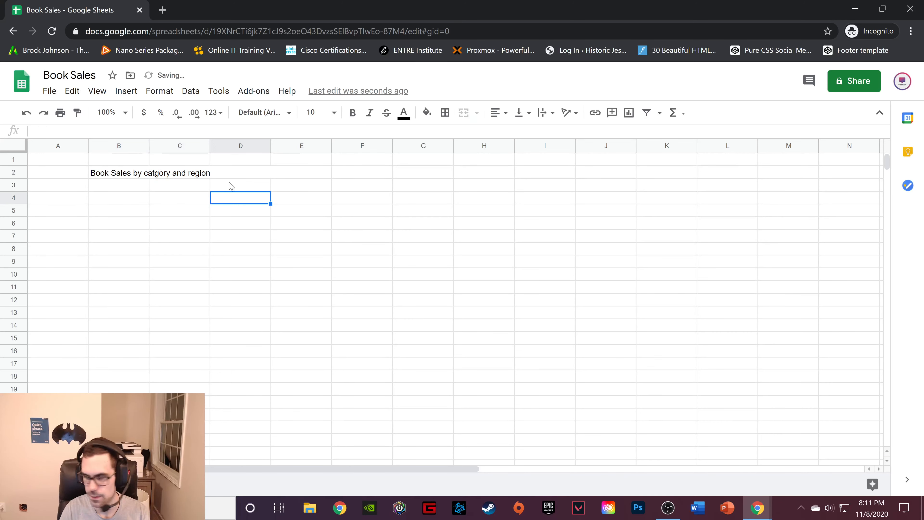
- Enter the region headings North, South, East and West in cells B3 through E3
{"action": "left_click", "coordinate": [107, 186]}
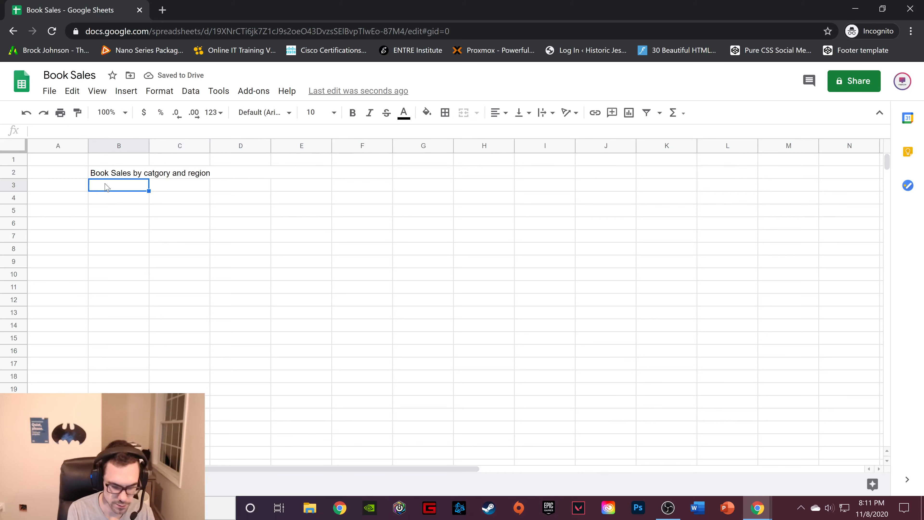
{"action": "type", "text": "North"}
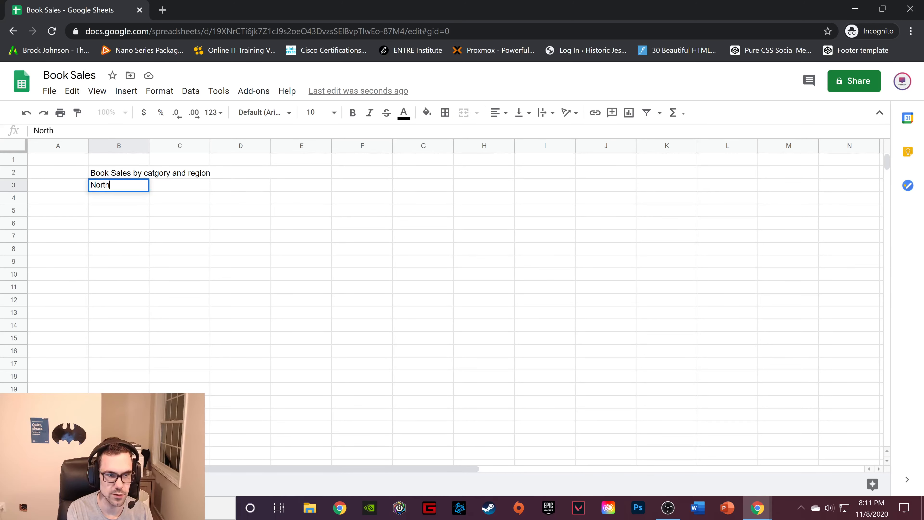
{"action": "key", "text": "Tab"}
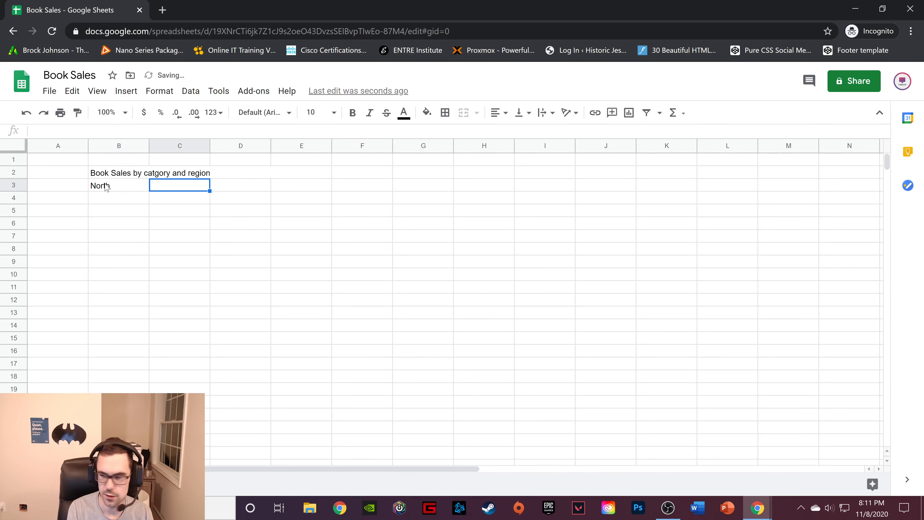
{"action": "key", "text": "Tab"}
{"action": "key", "text": "Tab"}
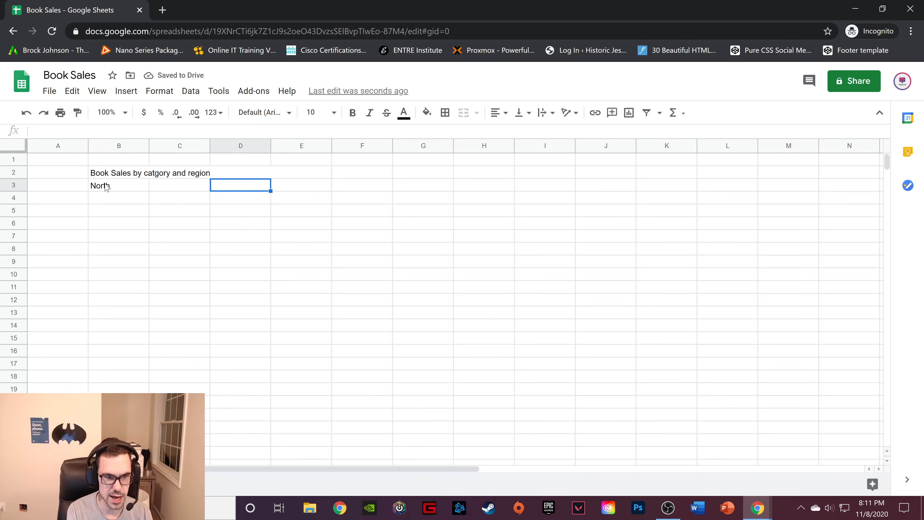
{"action": "left_click", "coordinate": [179, 186]}
{"action": "type", "text": "South"}
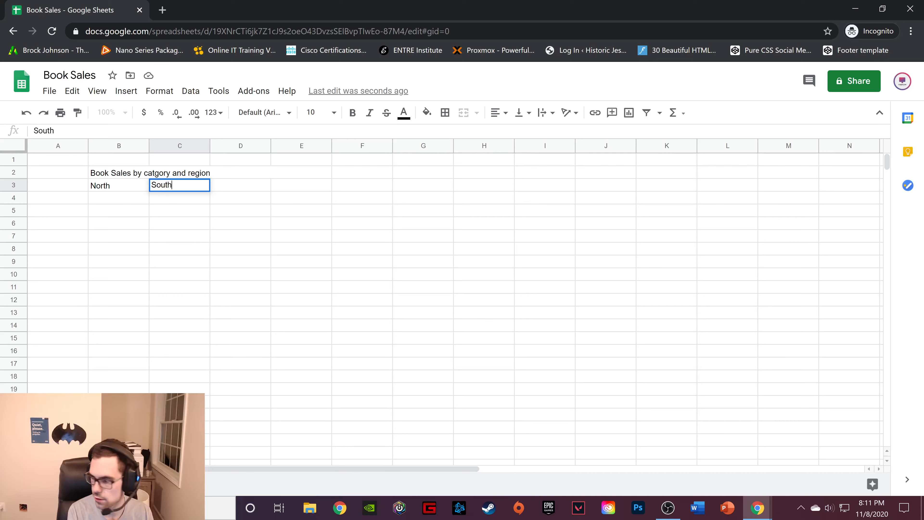
{"action": "key", "text": "Tab"}
{"action": "type", "text": "East"}
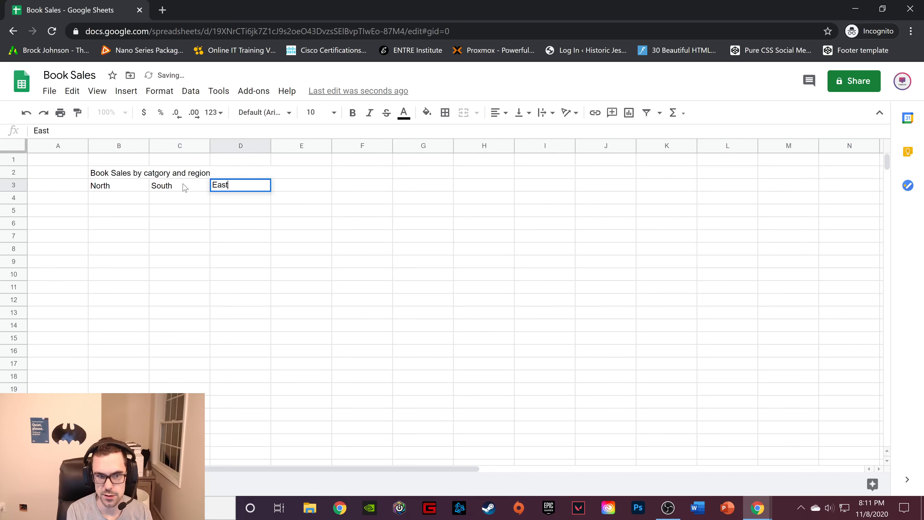
{"action": "key", "text": "Tab"}
{"action": "type", "text": "West"}
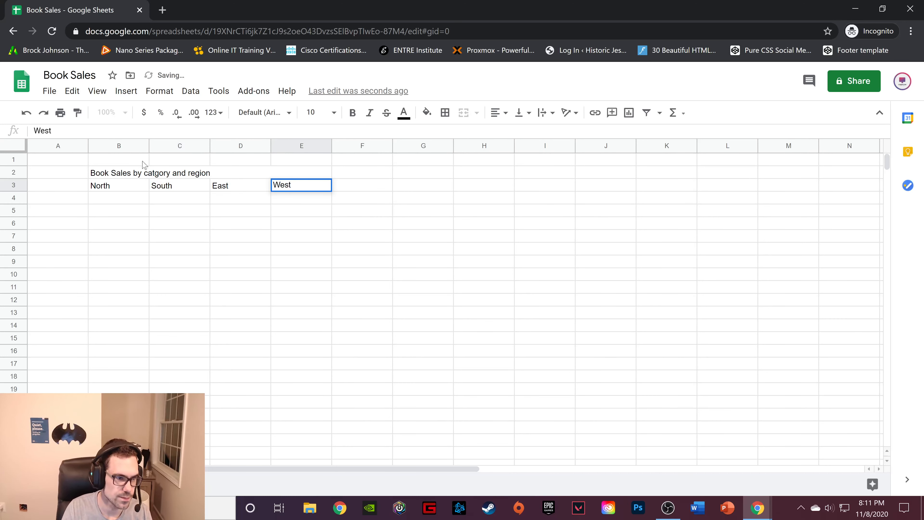
- Label row 4 "Fiction" in cell A4 and enter its North sales value of 23,231 in B4
{"action": "left_click", "coordinate": [77, 199]}
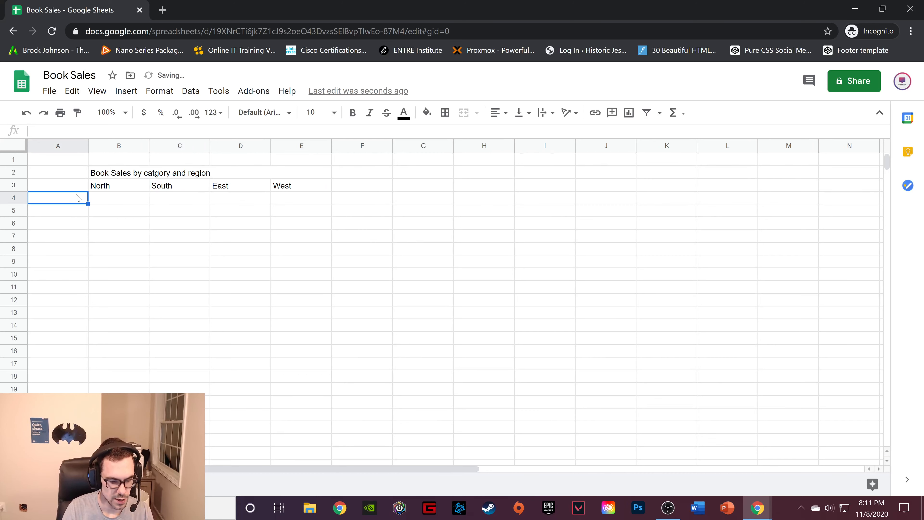
{"action": "double_click", "coordinate": [76, 195]}
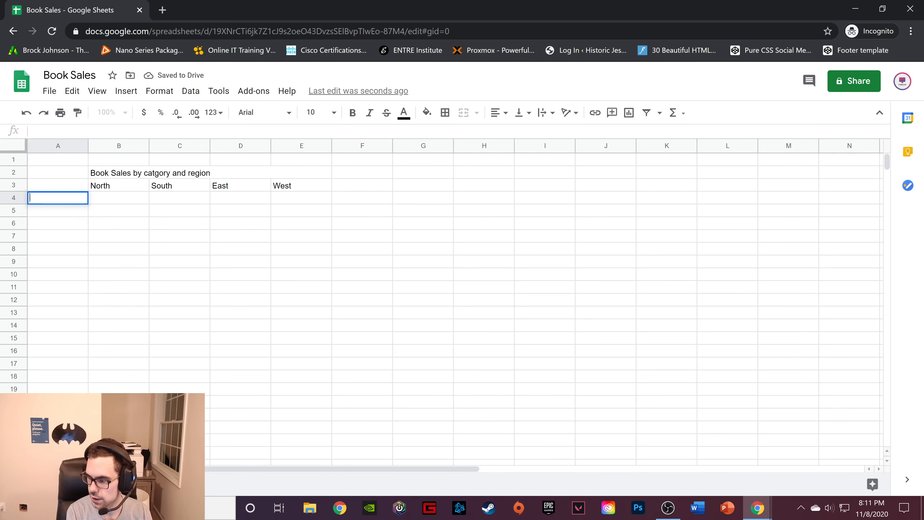
{"action": "type", "text": "Fiction"}
{"action": "key", "text": "Tab"}
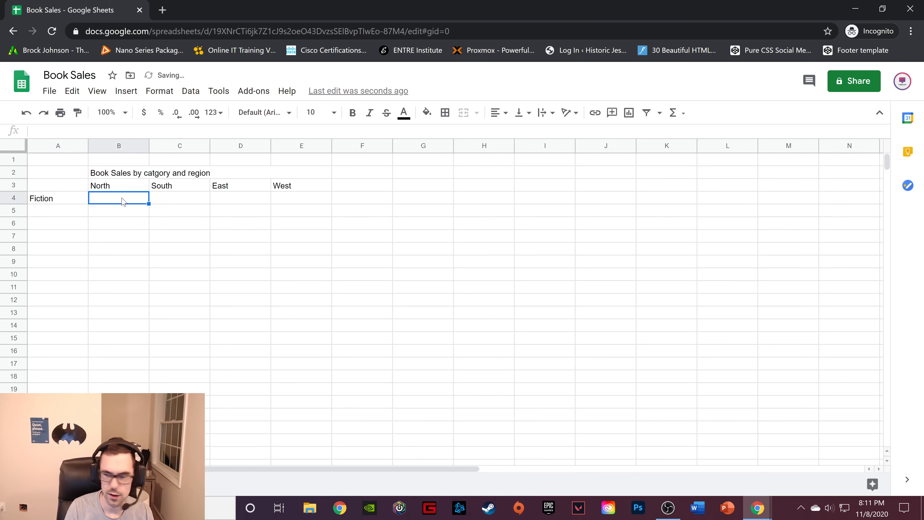
{"action": "type", "text": "2"}
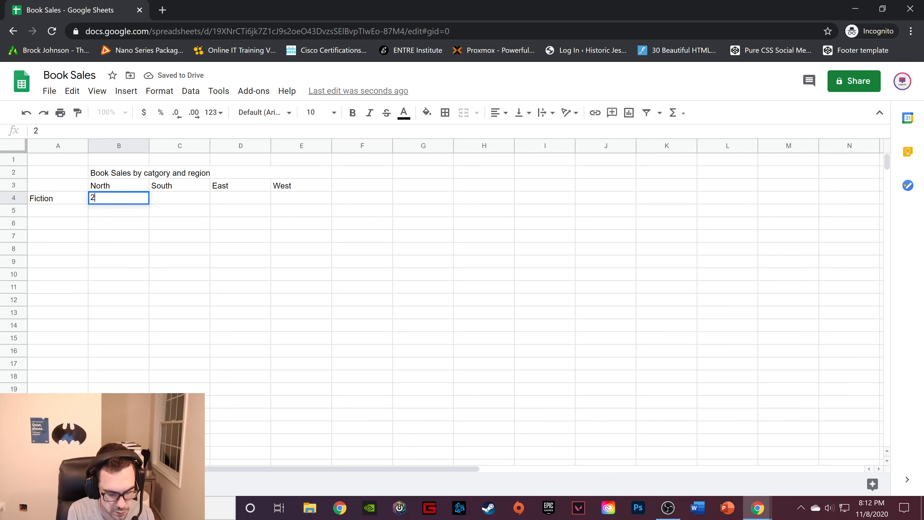
{"action": "type", "text": "3,"}
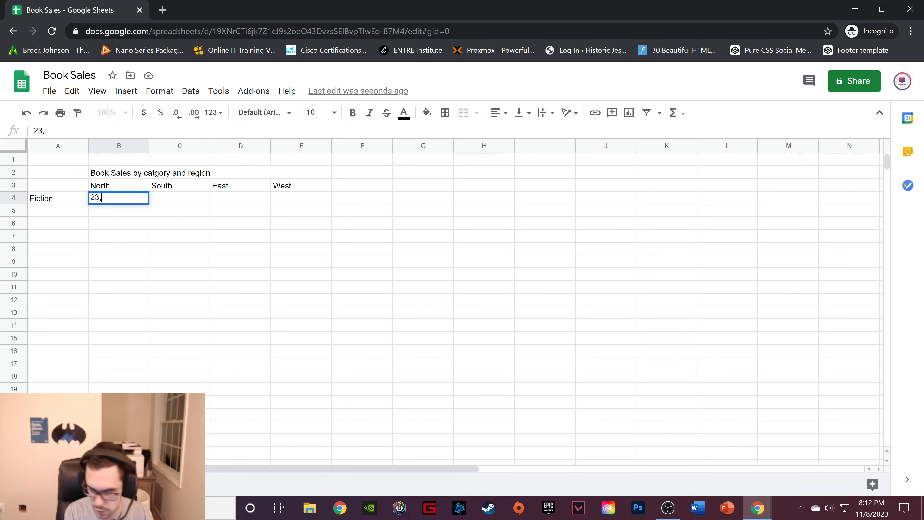
{"action": "type", "text": "231"}
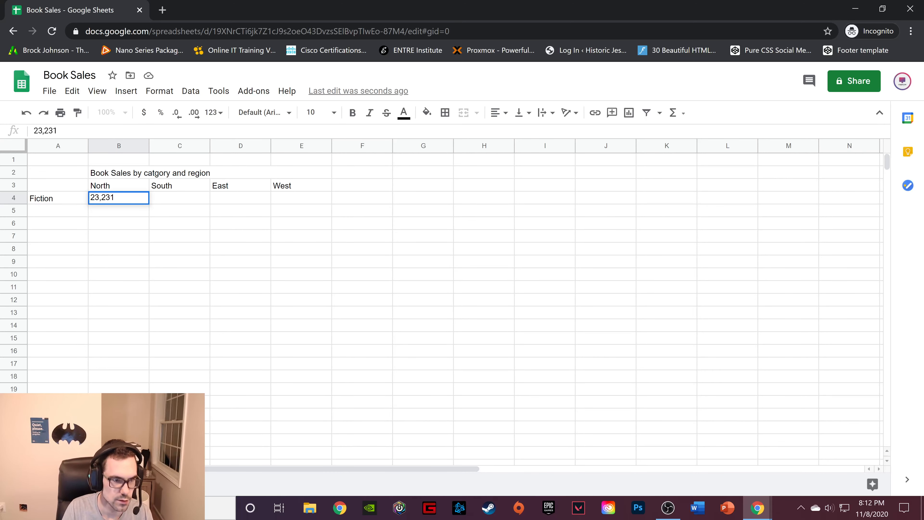
{"action": "left_click", "coordinate": [177, 200]}
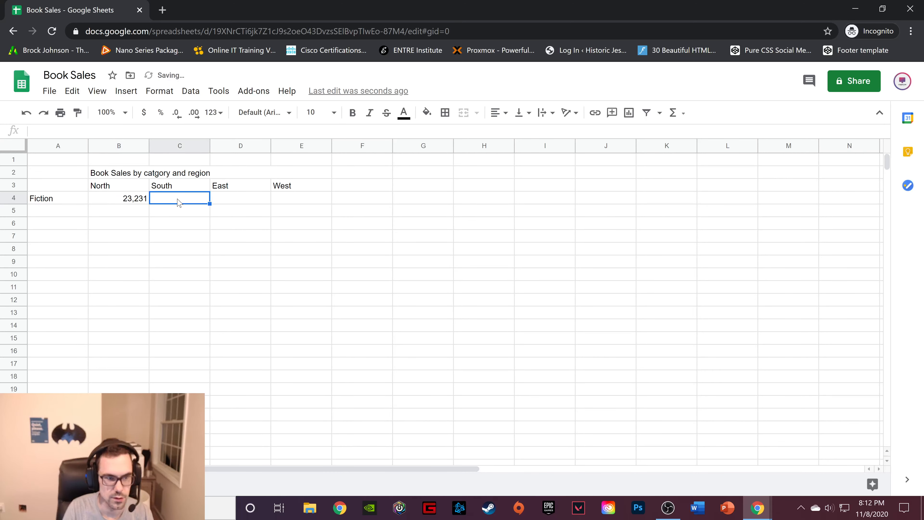
- Add the category labels Trade, Cookbooks and Travel in cells A5 through A7
{"action": "left_click", "coordinate": [67, 214]}
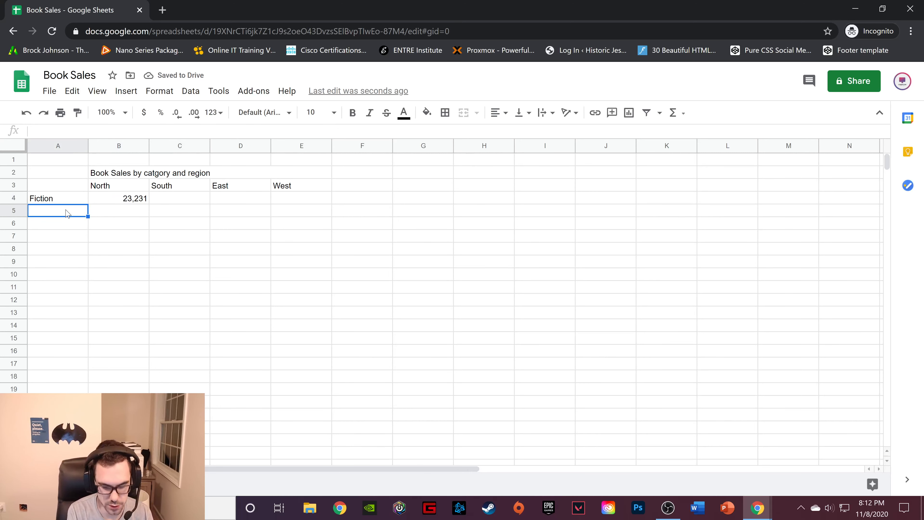
{"action": "type", "text": "Trade"}
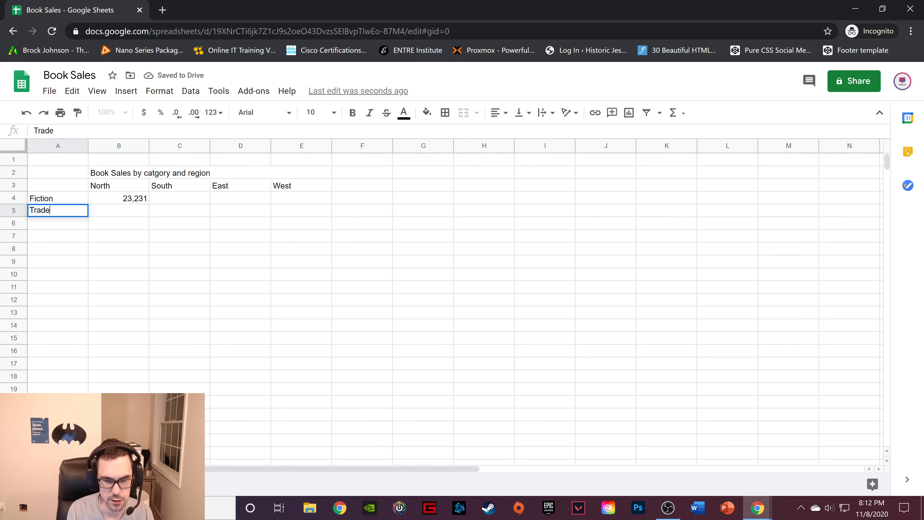
{"action": "left_click", "coordinate": [69, 227]}
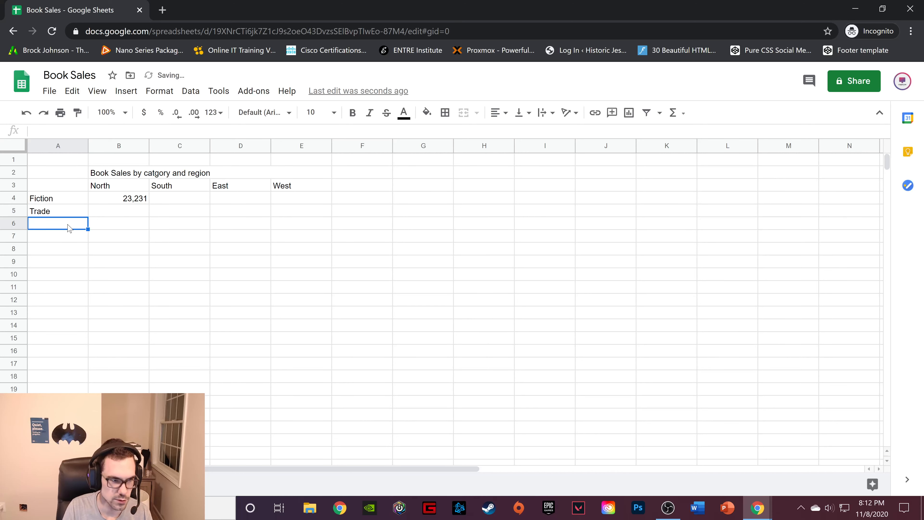
{"action": "type", "text": "Cookbooks"}
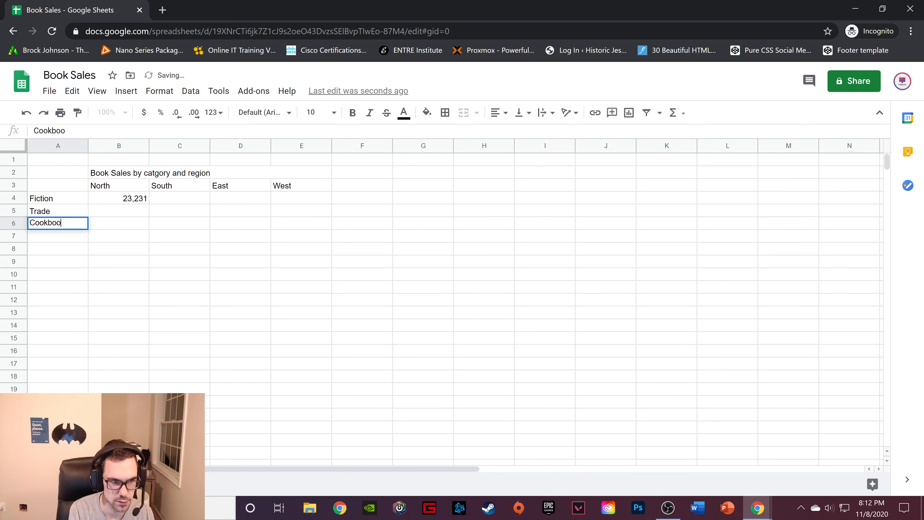
{"action": "left_click", "coordinate": [58, 233]}
{"action": "type", "text": "Trav"}
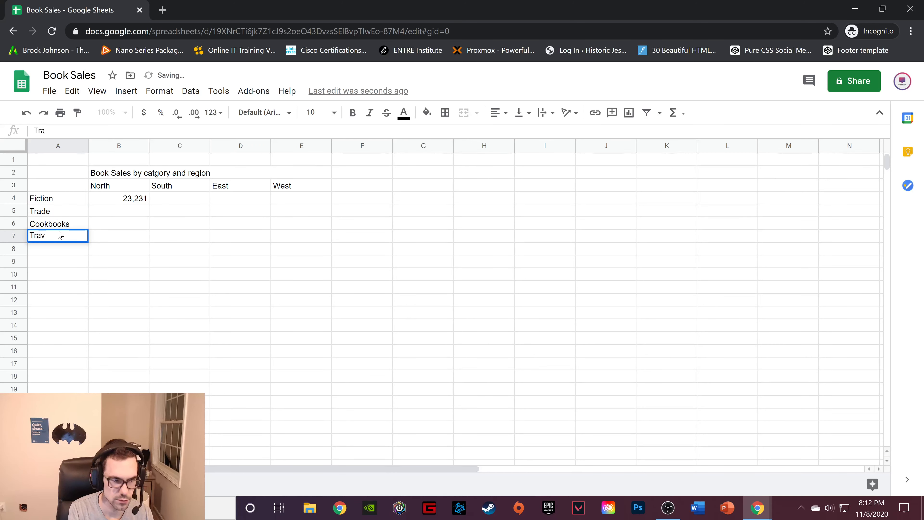
{"action": "type", "text": "el"}
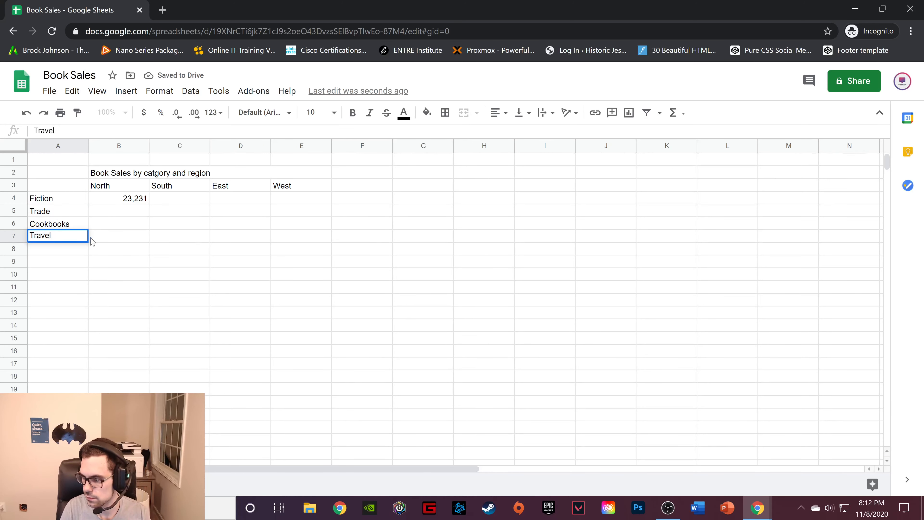
{"action": "key", "text": "Return"}
- Add the summary row labels Total in cell A9 and Average in cell A10
{"action": "left_click", "coordinate": [46, 262]}
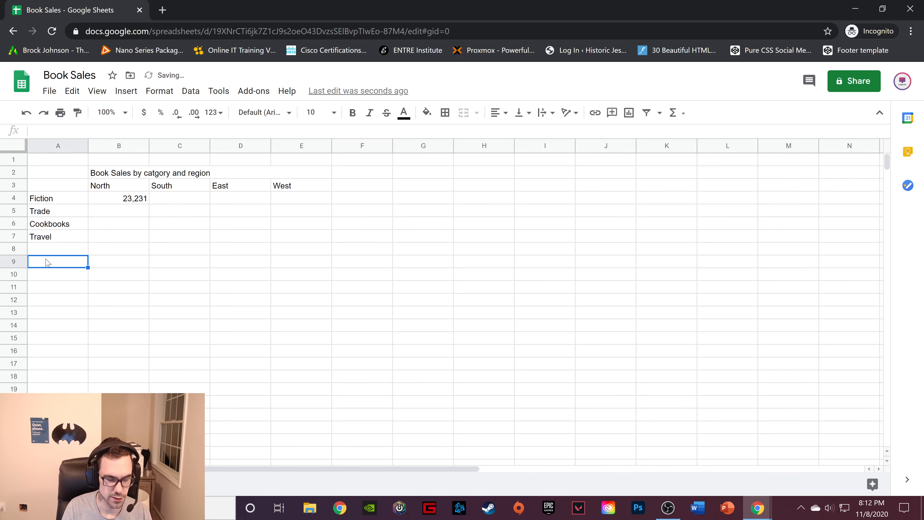
{"action": "type", "text": "Total"}
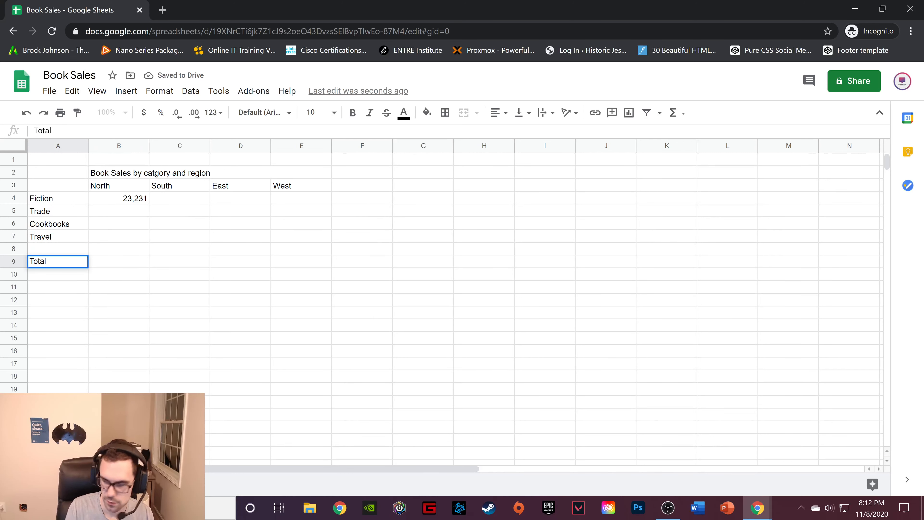
{"action": "key", "text": "Return"}
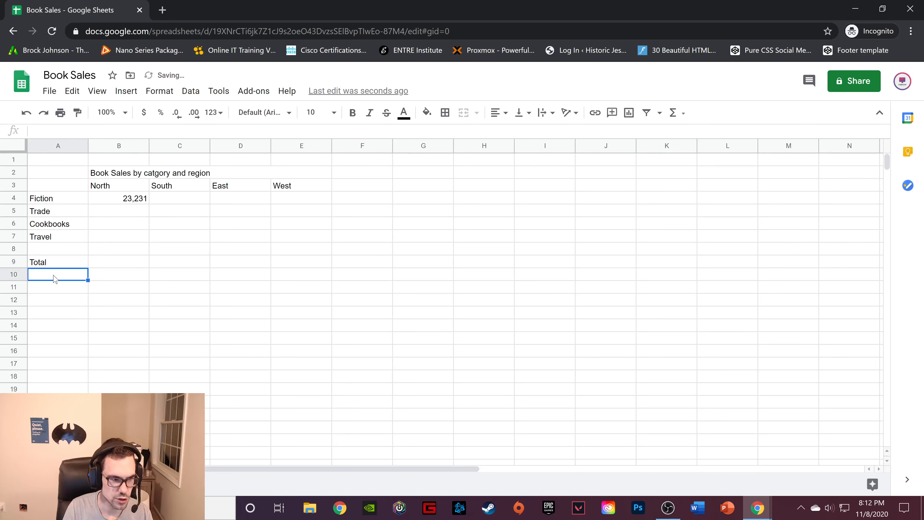
{"action": "type", "text": "Average"}
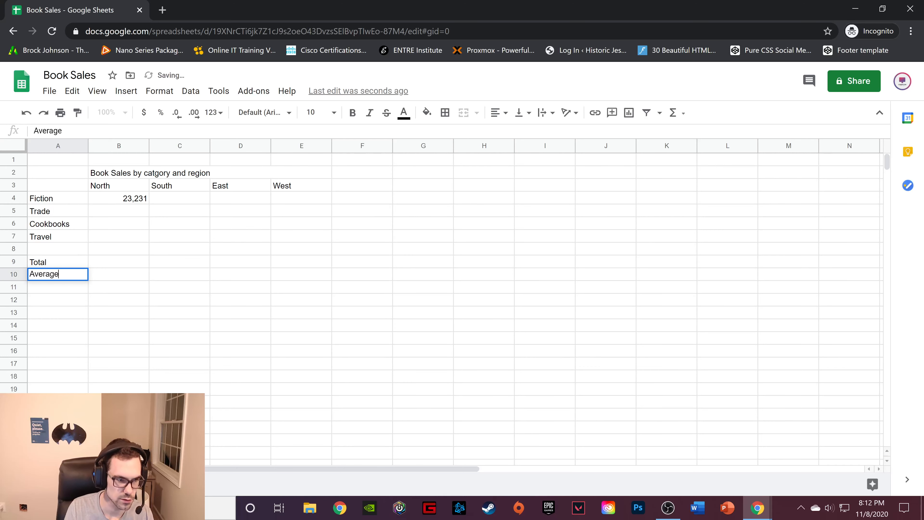
- Add the summary row labels Max, Min, Count and If in cells A11 through A14
{"action": "left_click", "coordinate": [75, 291]}
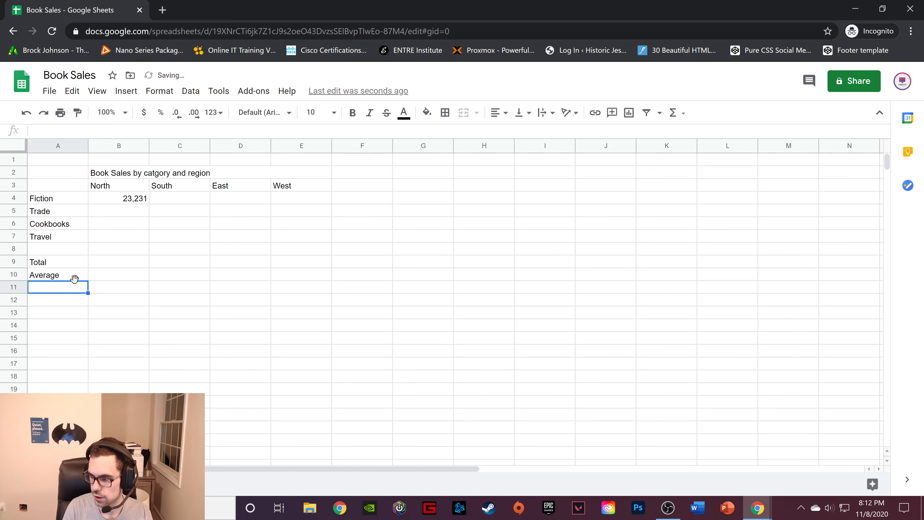
{"action": "type", "text": "Max"}
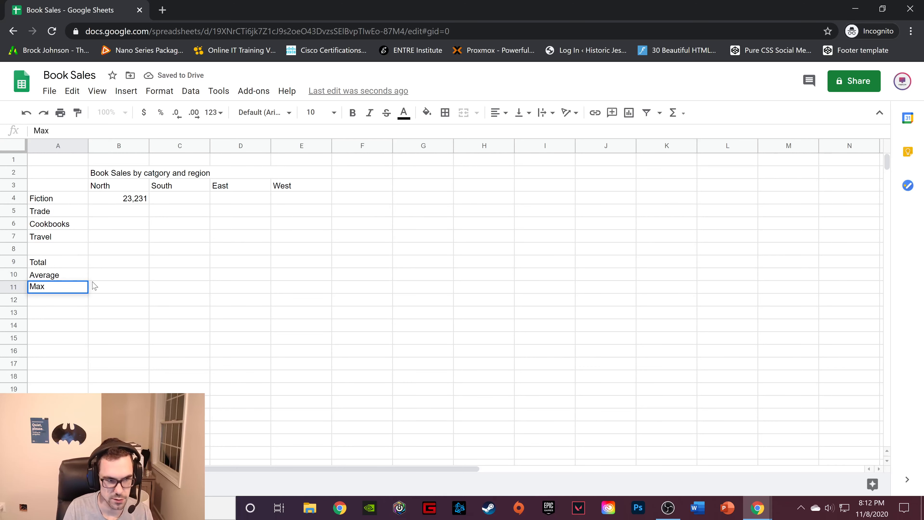
{"action": "left_click", "coordinate": [60, 303]}
{"action": "type", "text": "Min"}
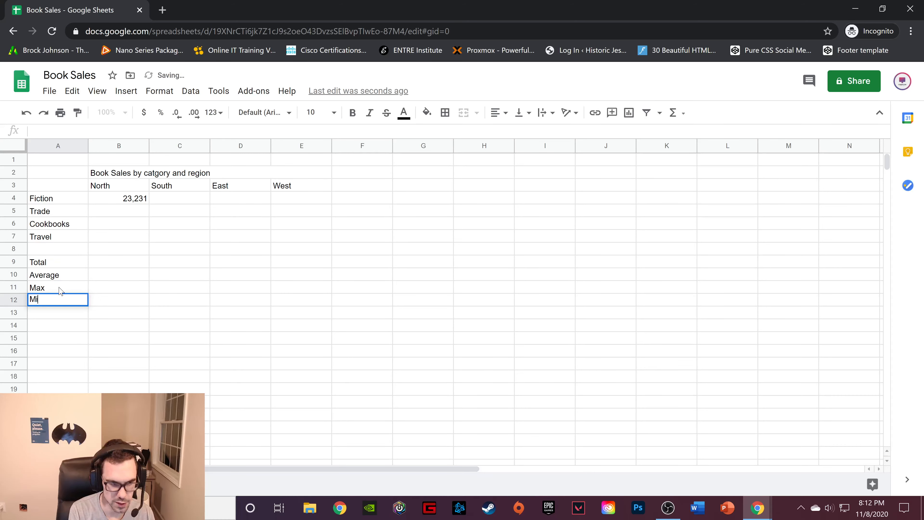
{"action": "left_click", "coordinate": [65, 316]}
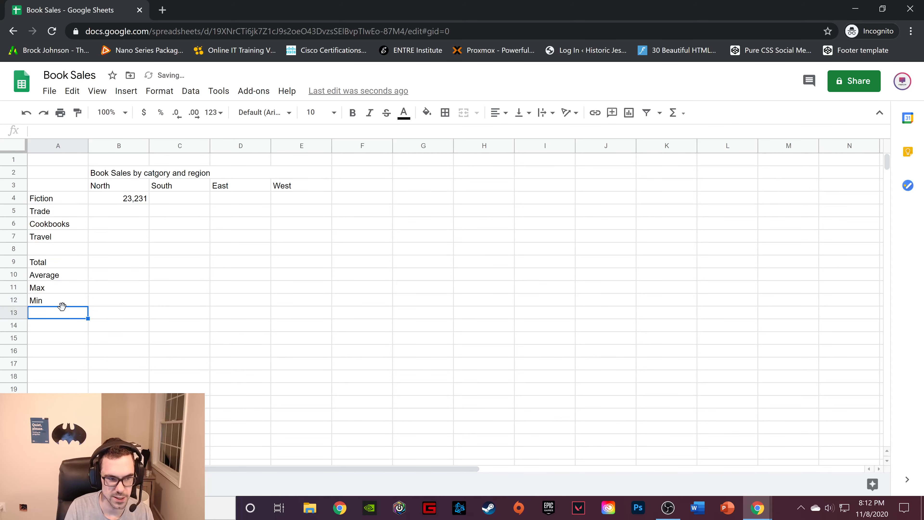
{"action": "type", "text": "C"}
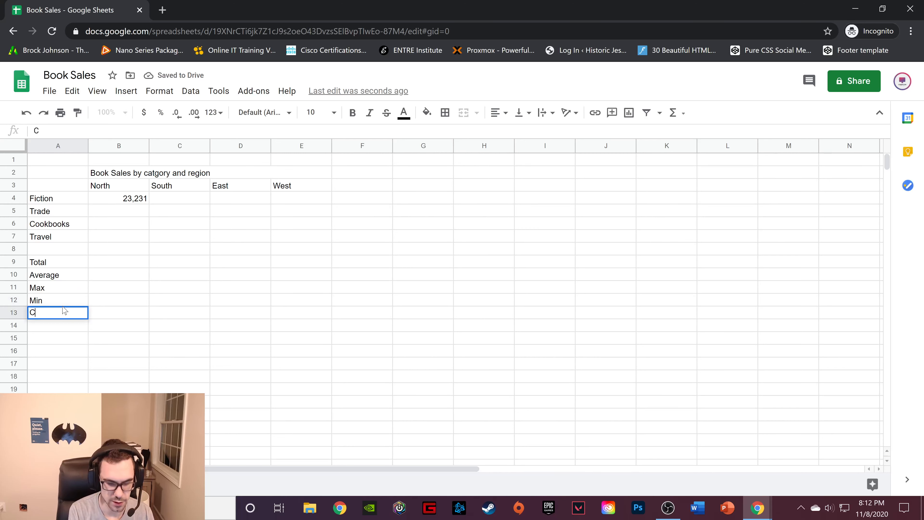
{"action": "type", "text": "outnt"}
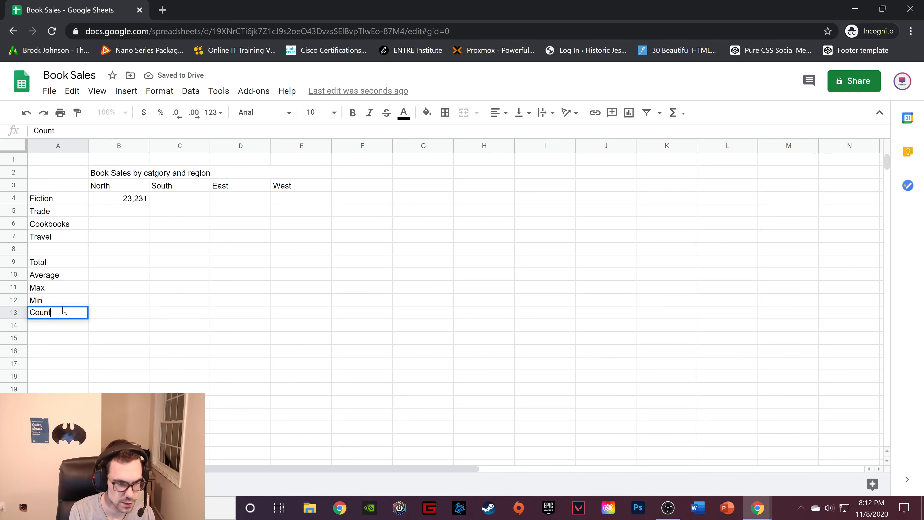
{"action": "left_click", "coordinate": [69, 326]}
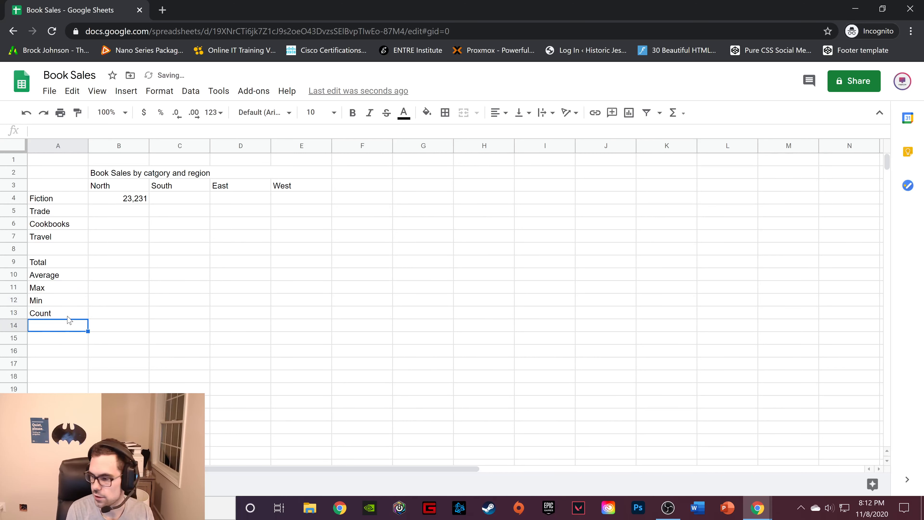
{"action": "type", "text": "If"}
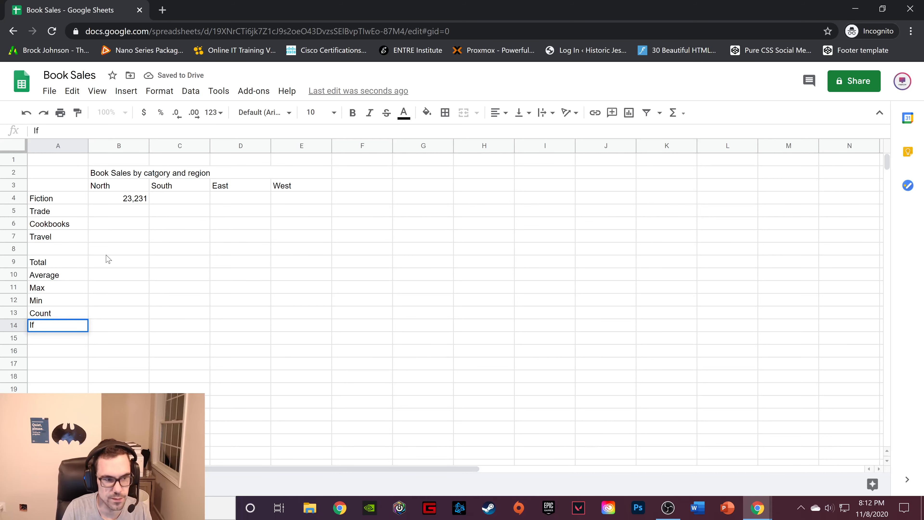
{"action": "left_click", "coordinate": [127, 240]}
{"action": "left_click", "coordinate": [127, 212]}
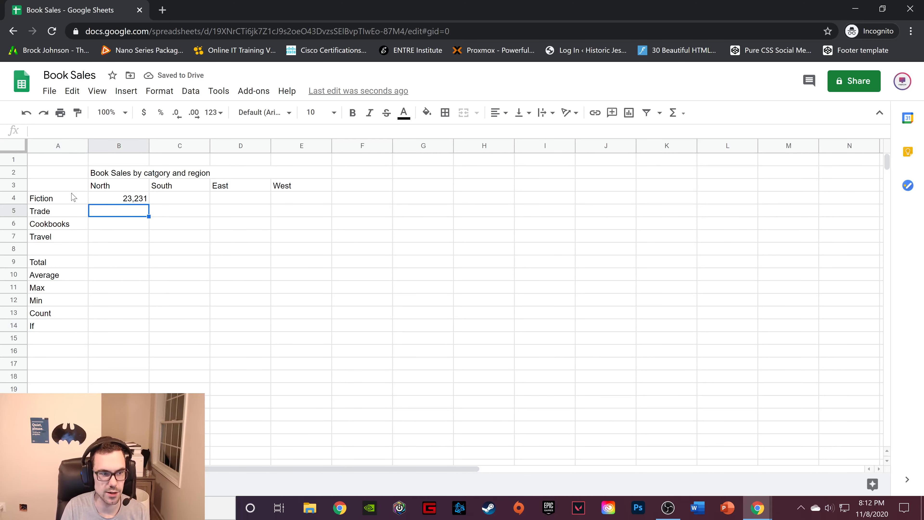
- Apply all borders to the sales table in cells A3 through E7
{"action": "mouse_move", "coordinate": [54, 185]}
{"action": "left_mouse_down"}
{"action": "mouse_move", "coordinate": [320, 242]}
{"action": "mouse_move", "coordinate": [324, 264]}
{"action": "mouse_move", "coordinate": [323, 244]}
{"action": "left_mouse_up"}
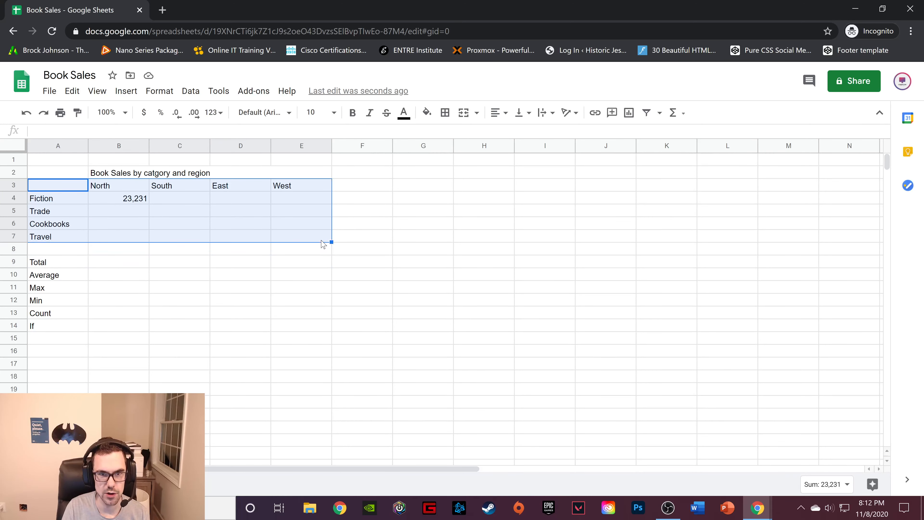
{"action": "left_click", "coordinate": [444, 113]}
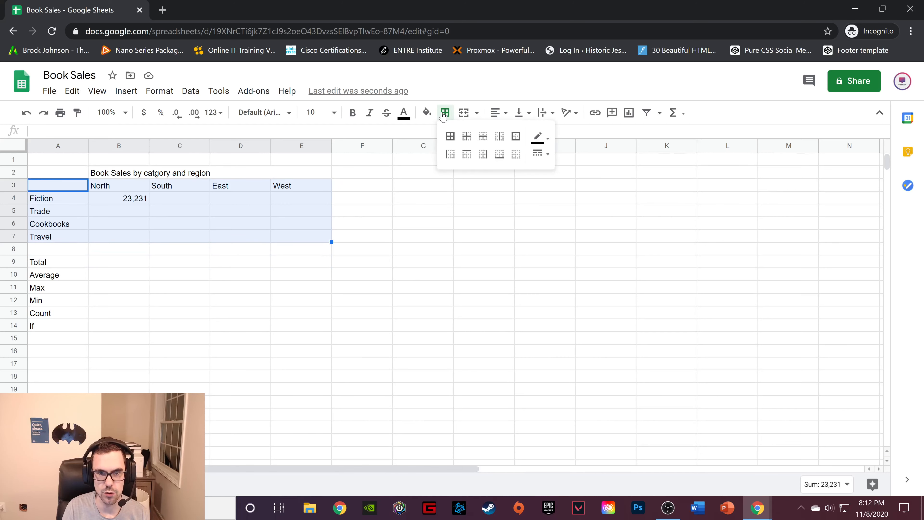
{"action": "left_click", "coordinate": [450, 137]}
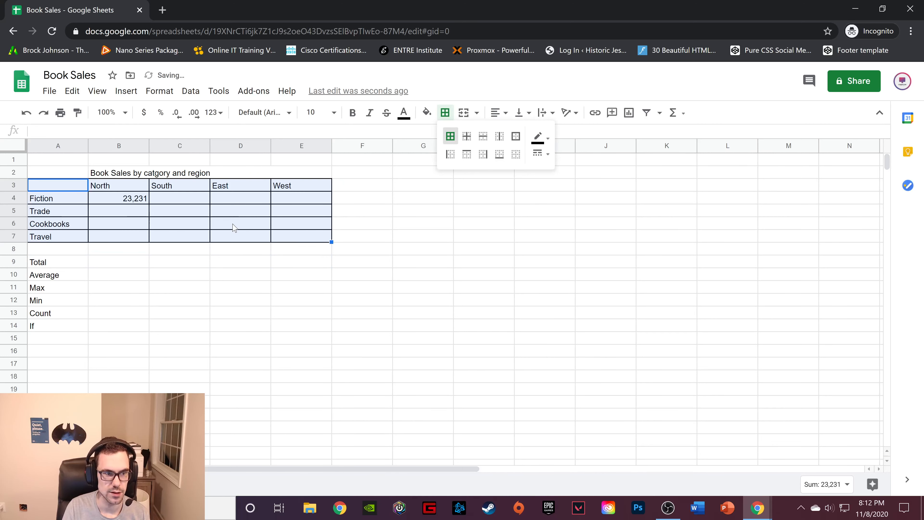
{"action": "left_click", "coordinate": [221, 224]}
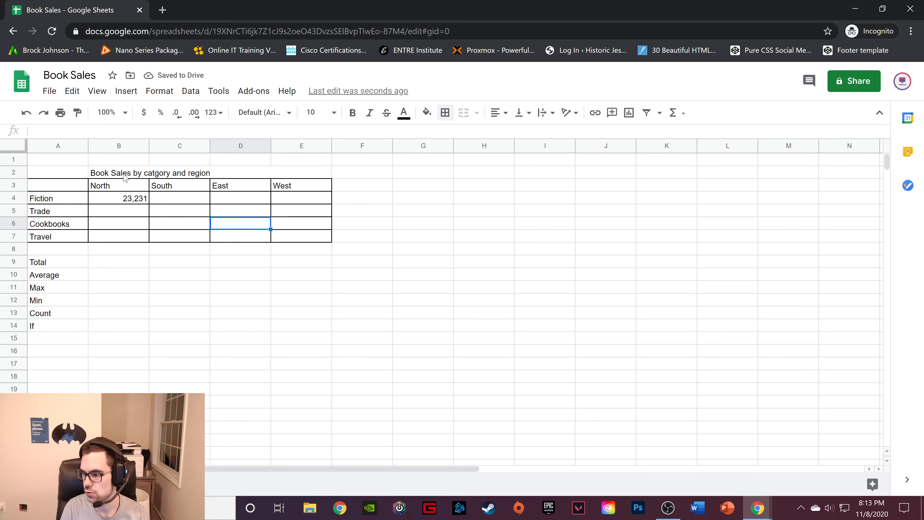
- Insert one blank row below the title in row 2
{"action": "left_click", "coordinate": [13, 173]}
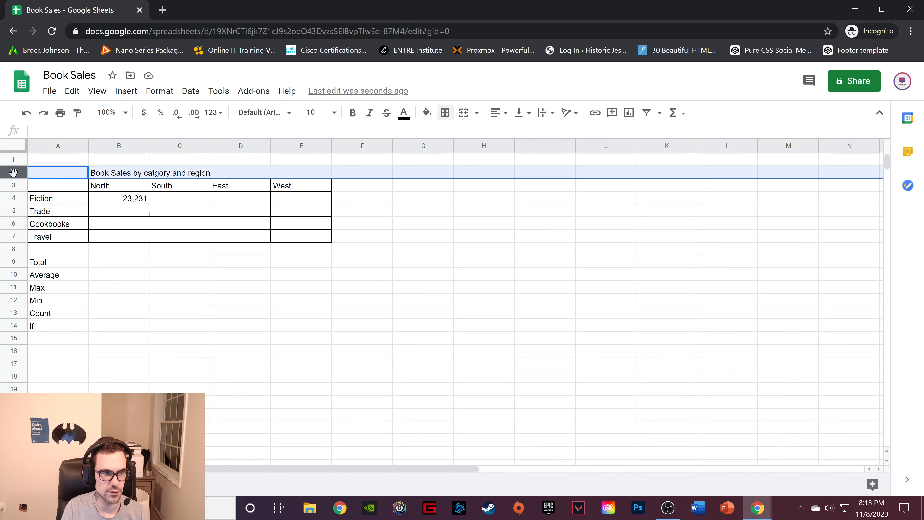
{"action": "right_click", "coordinate": [15, 174]}
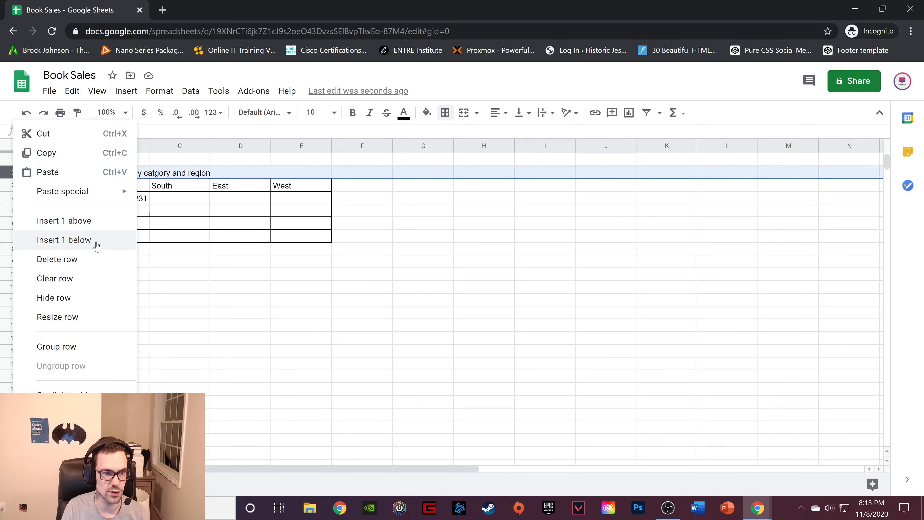
{"action": "left_click", "coordinate": [96, 244]}
{"action": "left_click", "coordinate": [121, 182]}
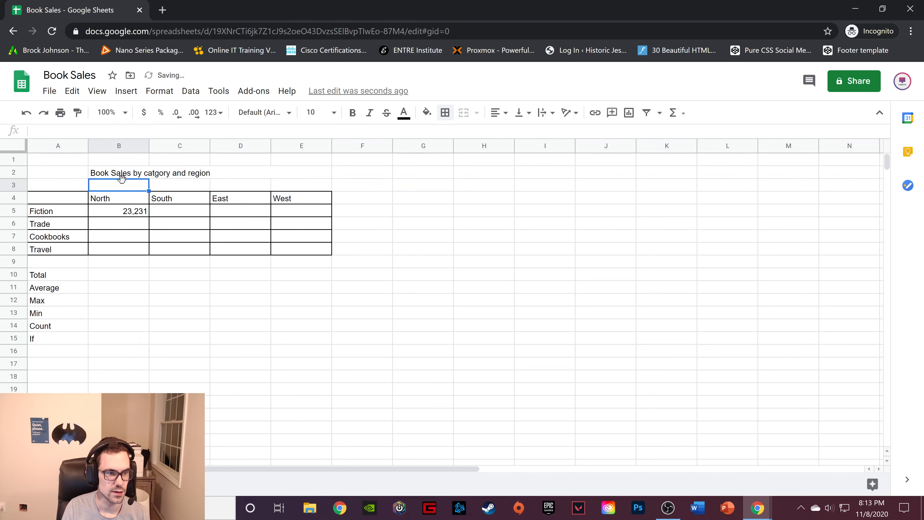
- Merge the title across cells B2 through E2 and fill it with the theme green
{"action": "left_click_drag", "start_coordinate": [121, 174], "coordinate": [313, 174]}
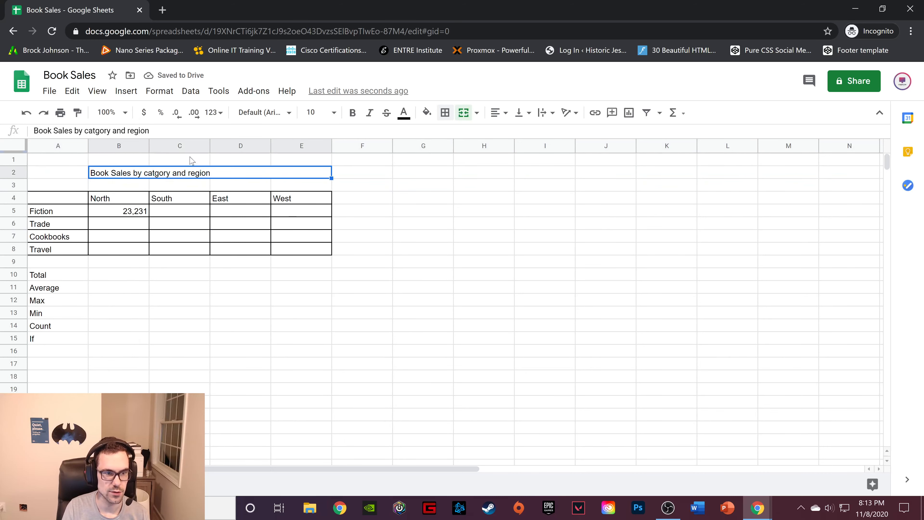
{"action": "left_click", "coordinate": [427, 113]}
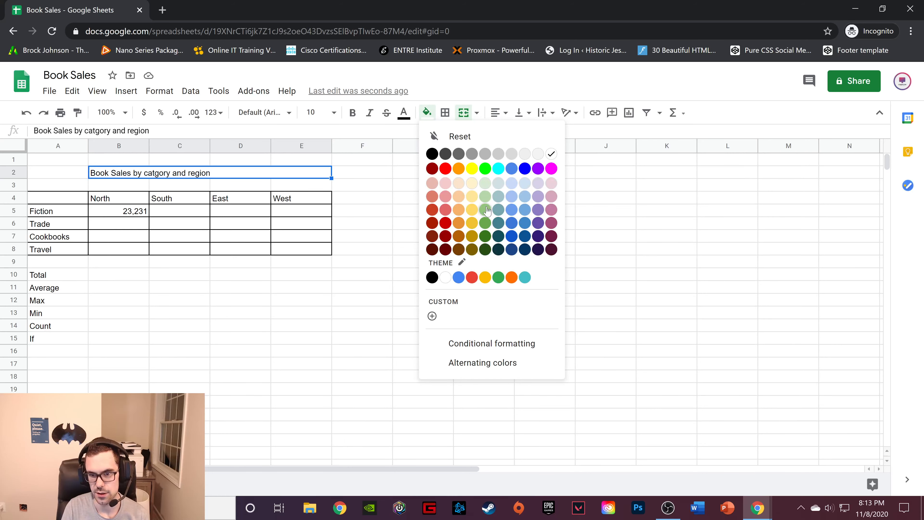
{"action": "left_click", "coordinate": [498, 278]}
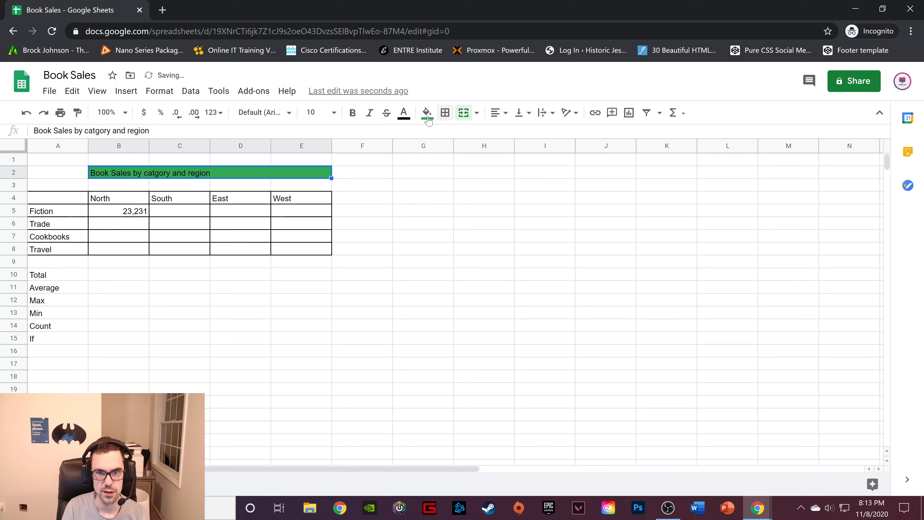
- Center the title text horizontally in the merged cell and color it white
{"action": "left_click", "coordinate": [499, 113]}
{"action": "left_click", "coordinate": [513, 133]}
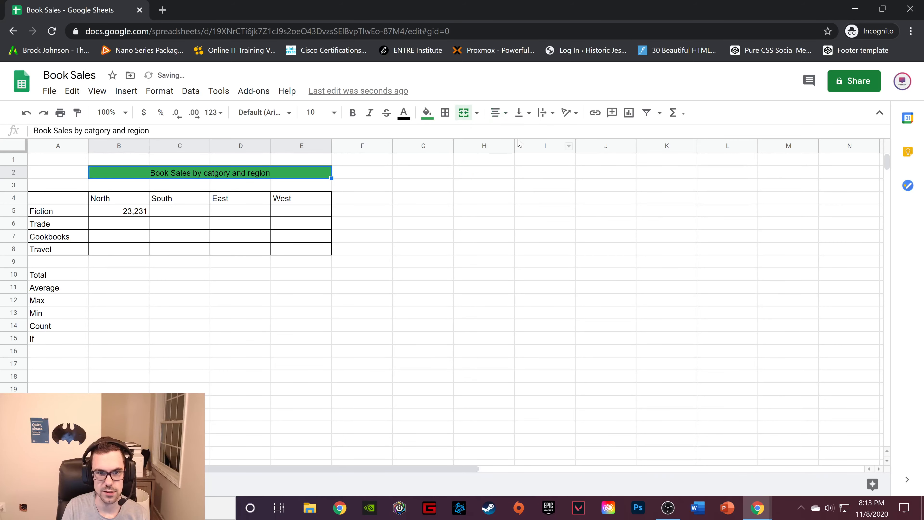
{"action": "left_click", "coordinate": [404, 113]}
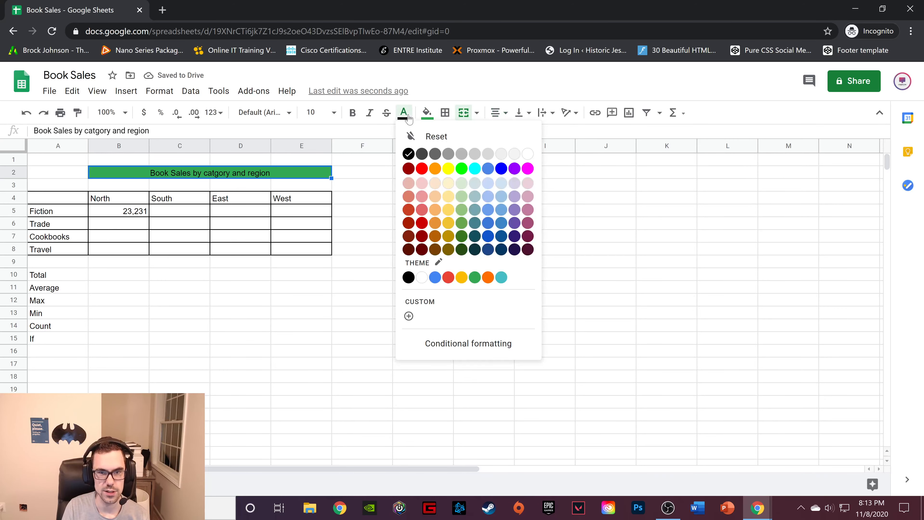
{"action": "left_click", "coordinate": [528, 154]}
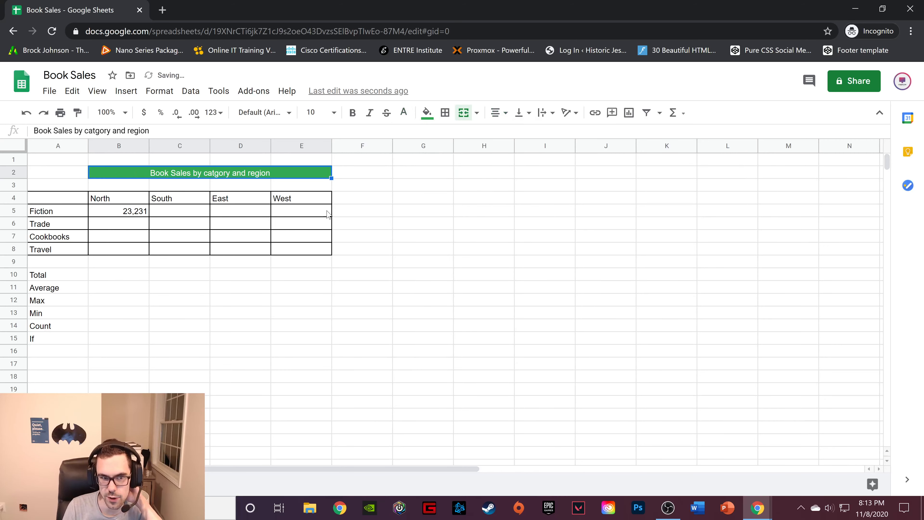
{"action": "left_click", "coordinate": [325, 213]}
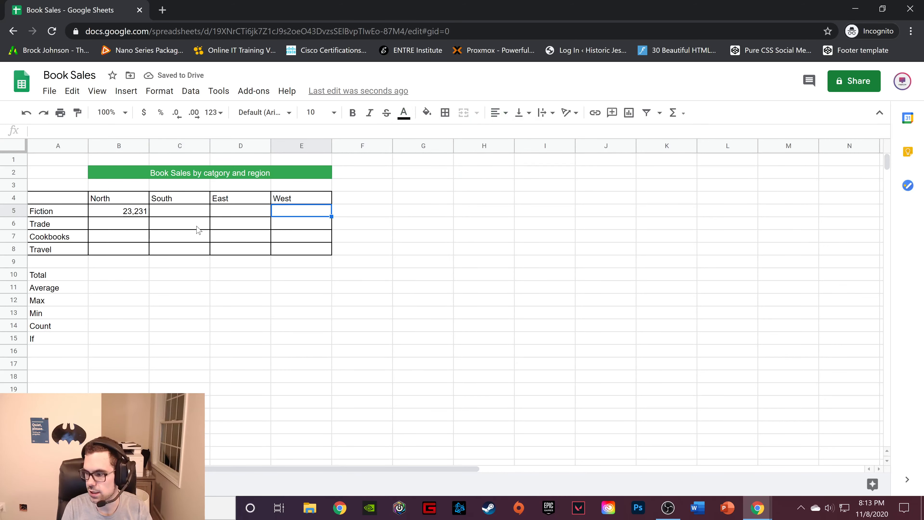
- Enter the Fiction sales for South, East and West as 21,212, 543,000 and 24,943 in cells C5 through E5
{"action": "left_click", "coordinate": [173, 213]}
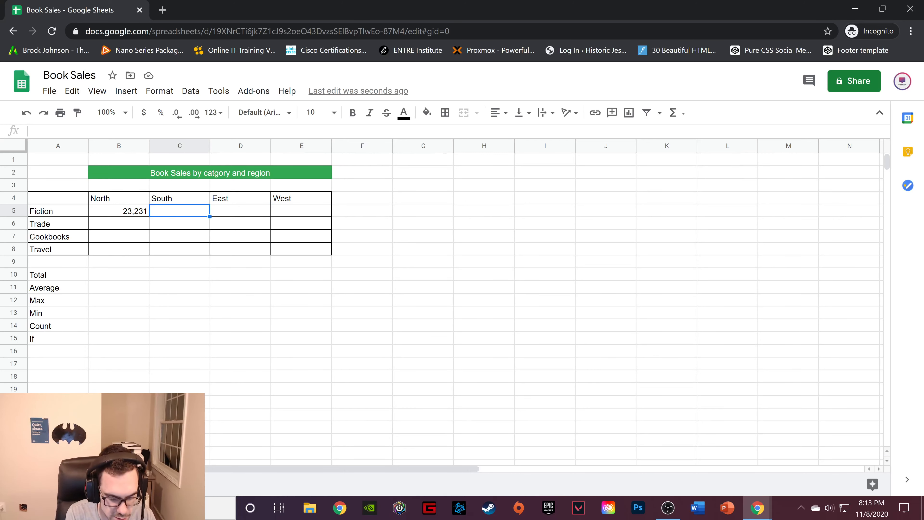
{"action": "type", "text": "21,"}
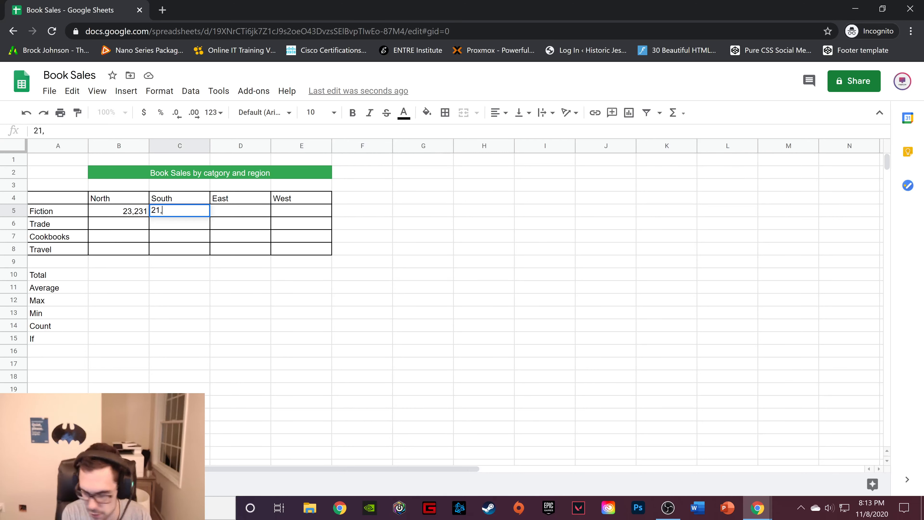
{"action": "type", "text": "212"}
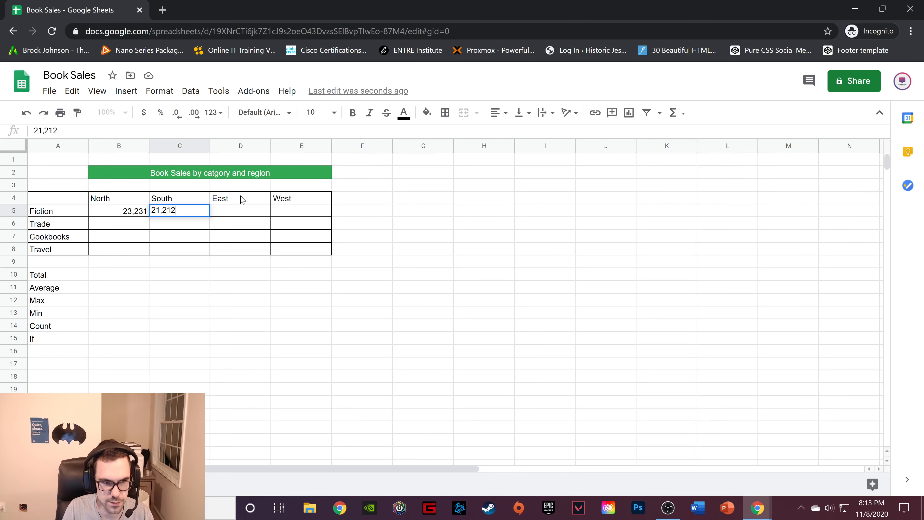
{"action": "left_click", "coordinate": [244, 211]}
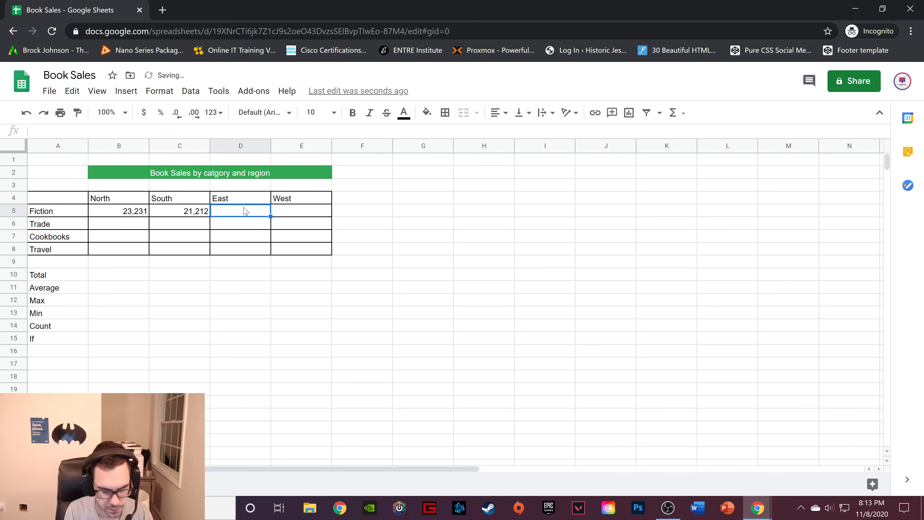
{"action": "type", "text": "543"}
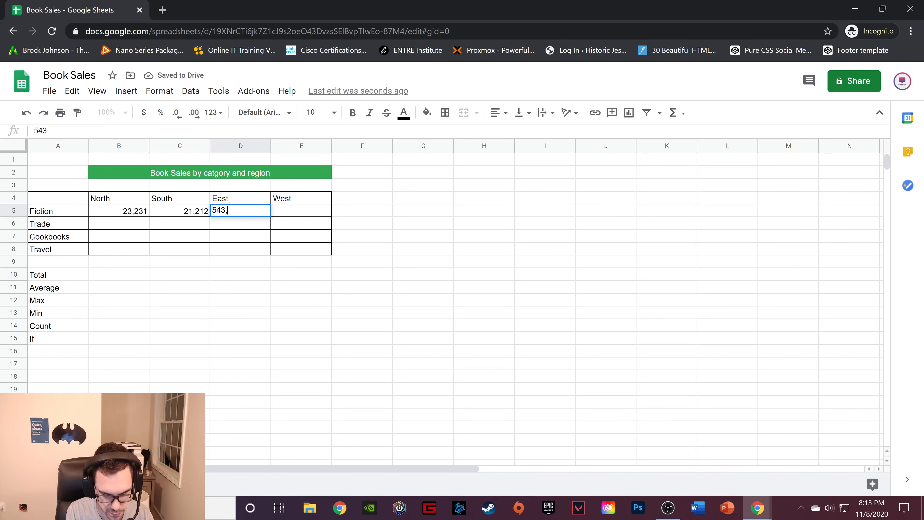
{"action": "type", "text": ",000"}
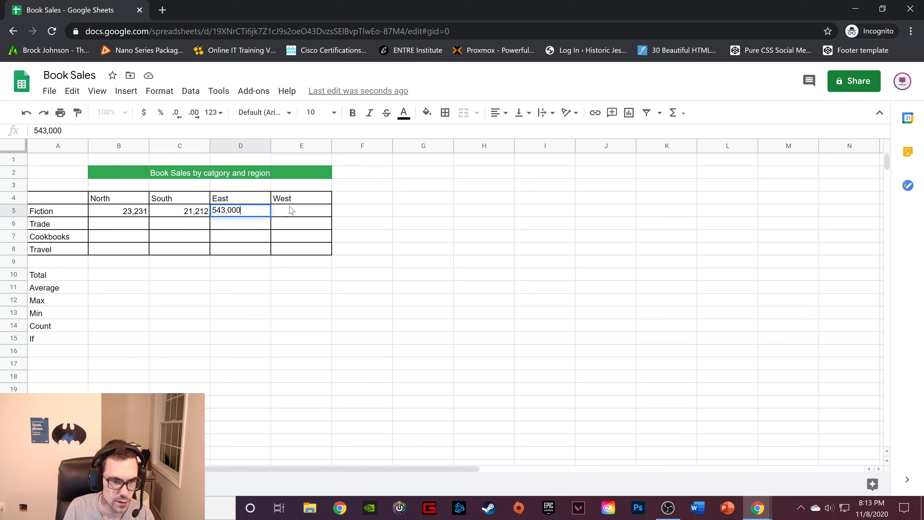
{"action": "left_click", "coordinate": [290, 209]}
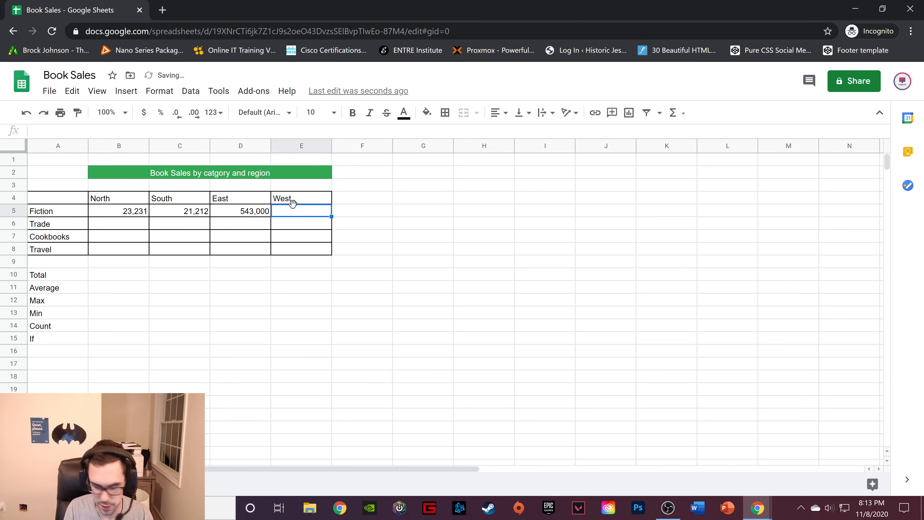
{"action": "type", "text": "24,9"}
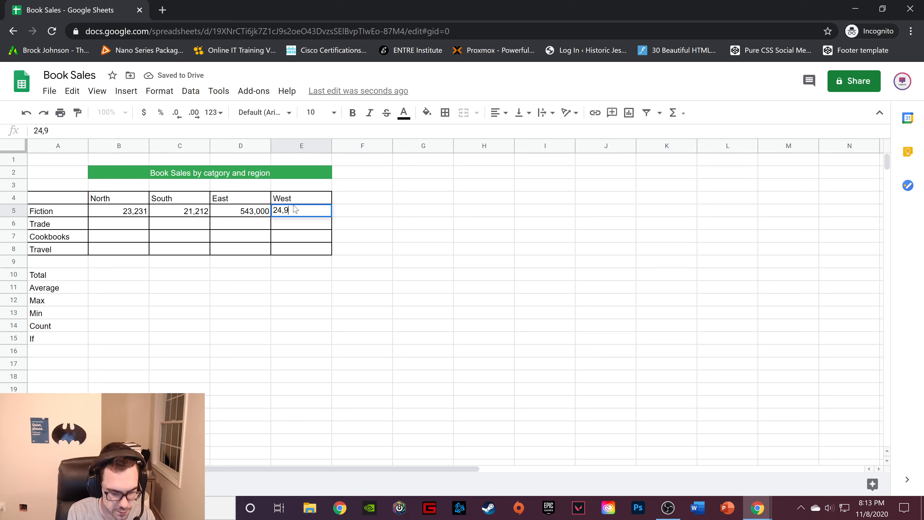
{"action": "type", "text": "43"}
- Enter the Trade sales for North, South, East and West as 12,321, 42,005, 34,000 and 23,003 in cells B6 through E6
{"action": "left_click", "coordinate": [137, 226]}
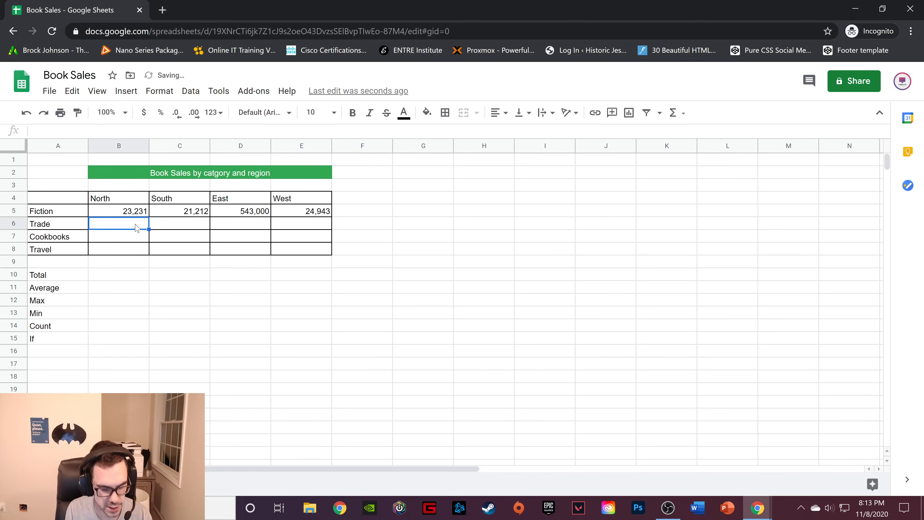
{"action": "type", "text": "12,"}
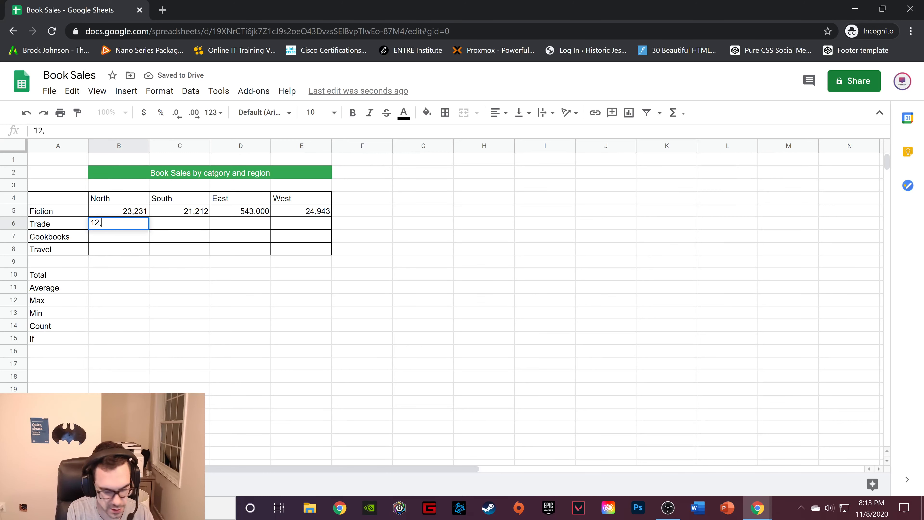
{"action": "type", "text": "321"}
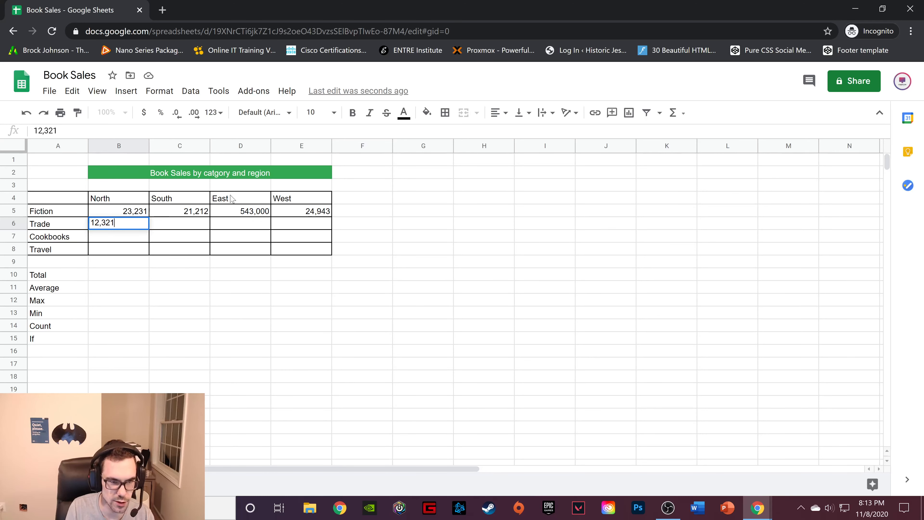
{"action": "left_click", "coordinate": [194, 225]}
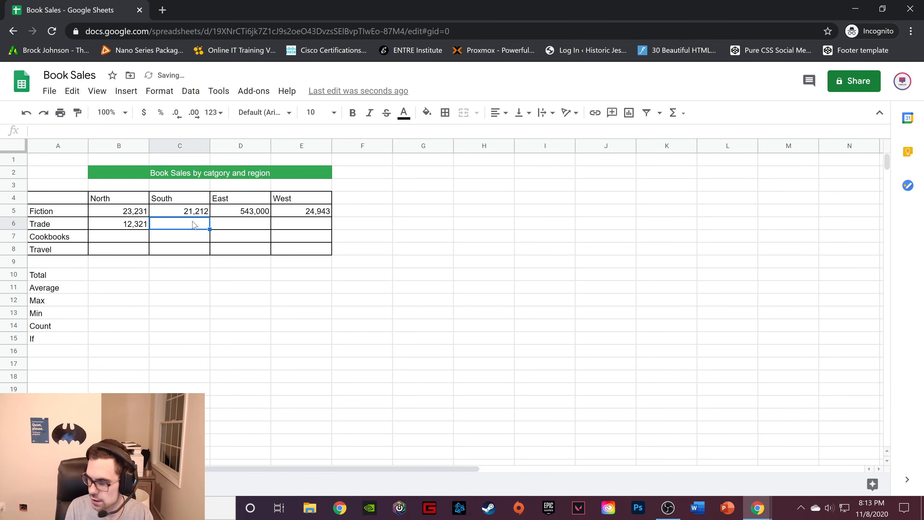
{"action": "type", "text": "42"}
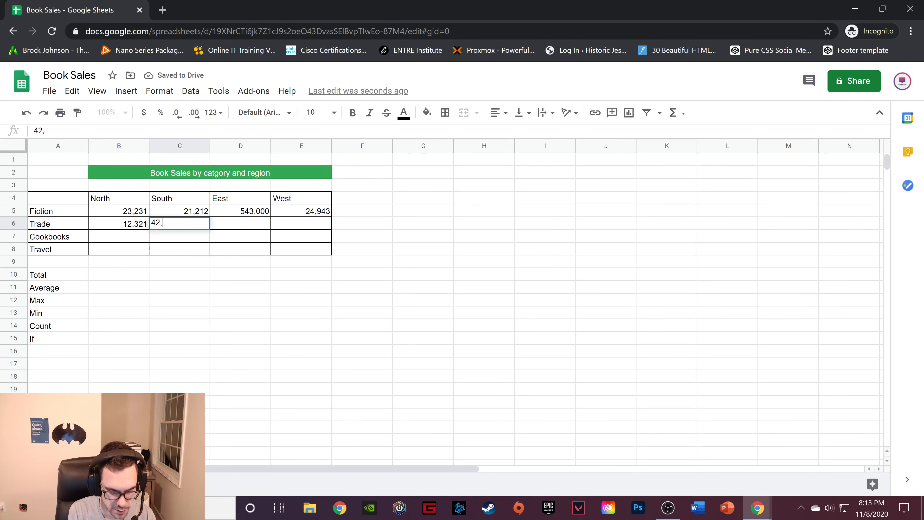
{"action": "type", "text": ",005"}
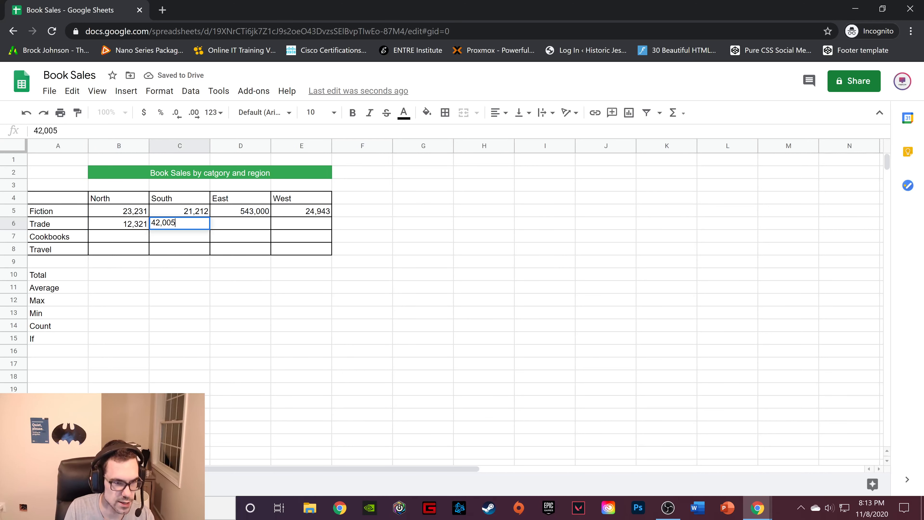
{"action": "left_click", "coordinate": [246, 229]}
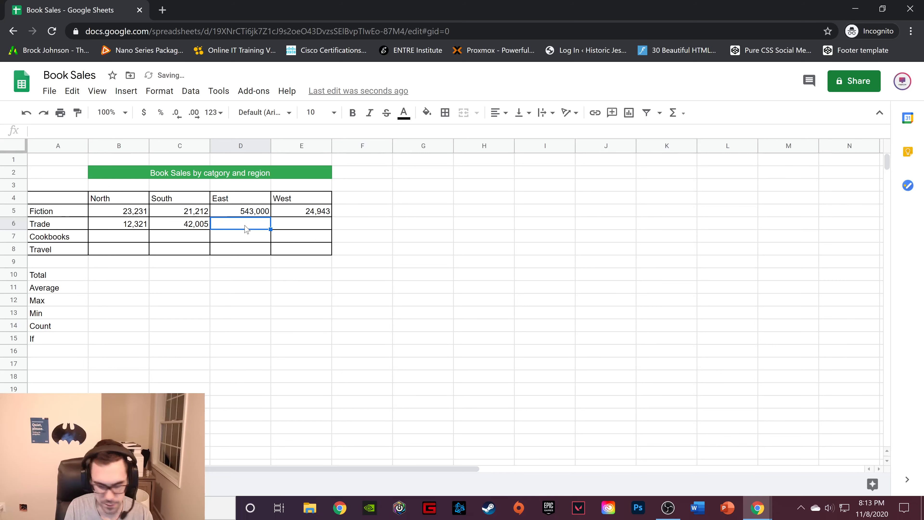
{"action": "type", "text": "34,"}
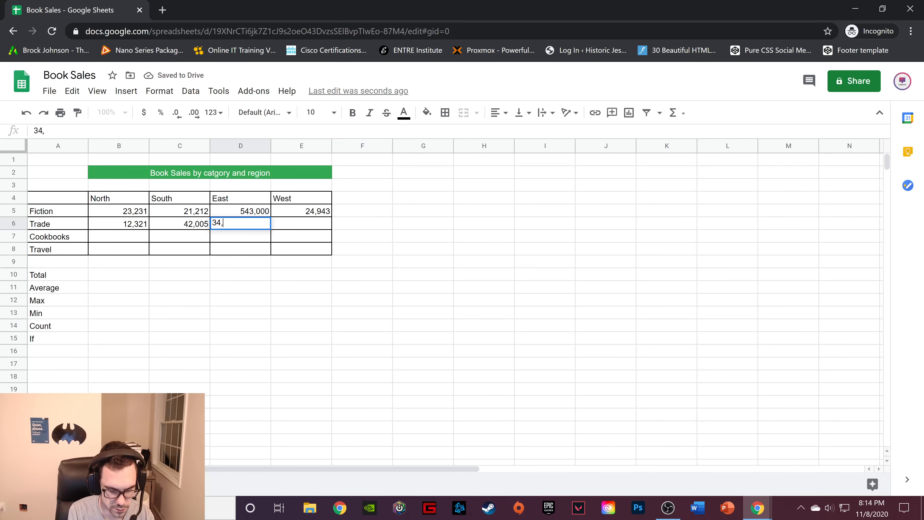
{"action": "type", "text": "000"}
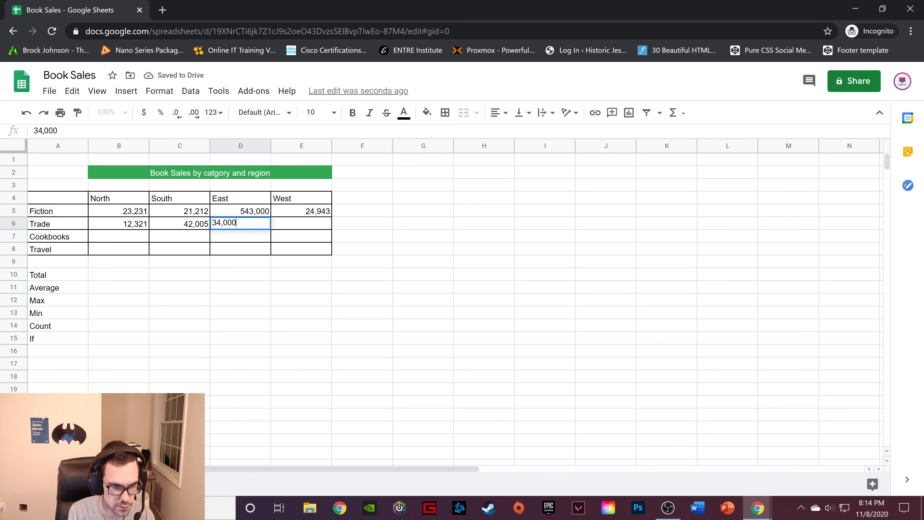
{"action": "left_click", "coordinate": [304, 224]}
{"action": "type", "text": "23"}
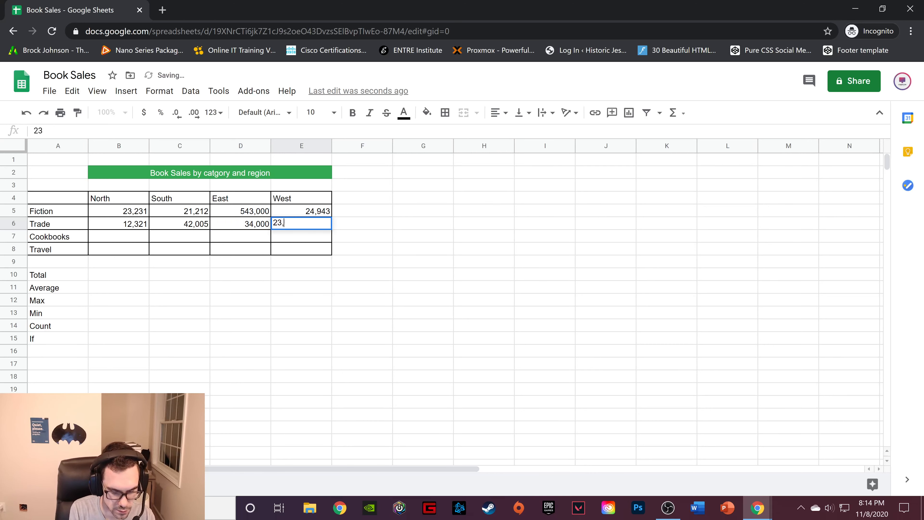
{"action": "type", "text": ",003"}
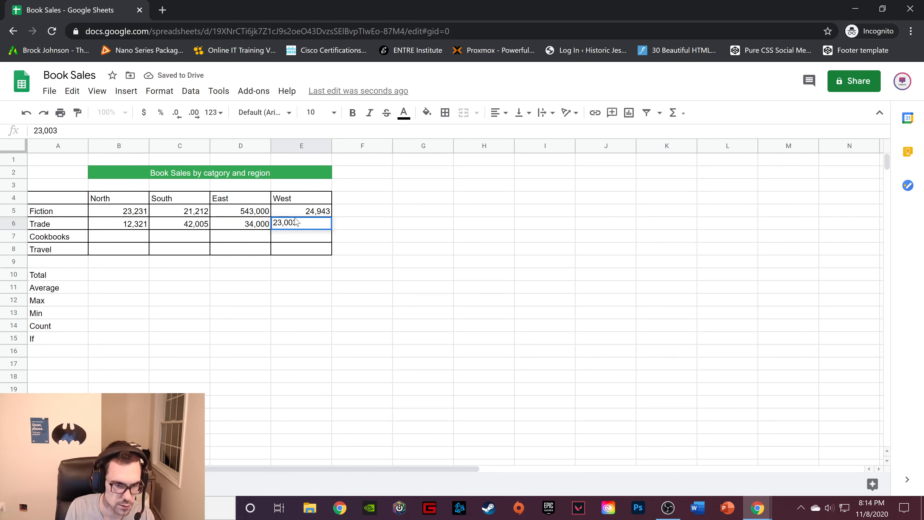
- Enter the Cookbooks sales for North, South, East and West as 34,657, 234,876, 22,004 and 12,332 in cells B7 through E7
{"action": "left_click", "coordinate": [126, 239]}
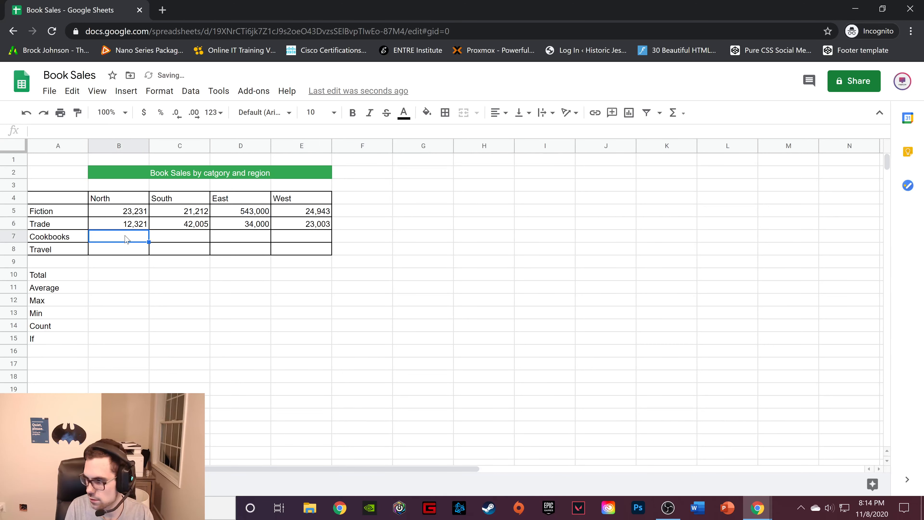
{"action": "type", "text": "34"}
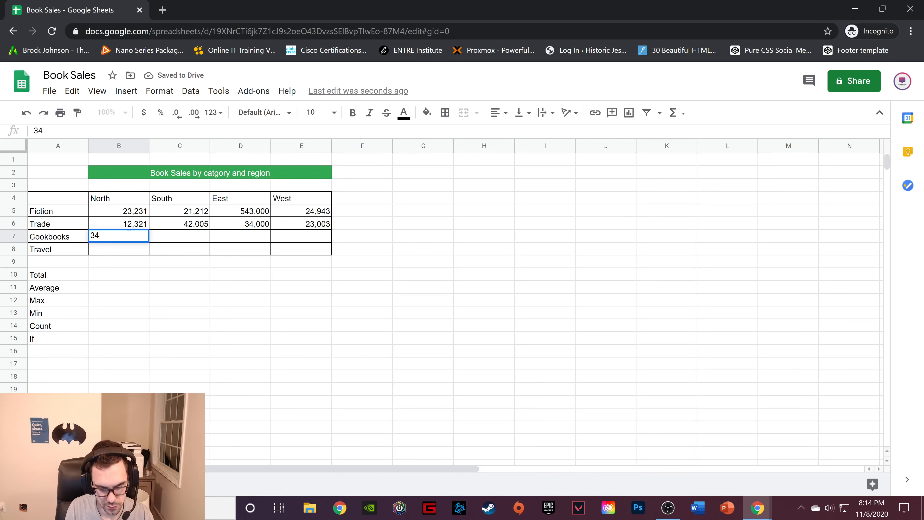
{"action": "type", "text": ",657"}
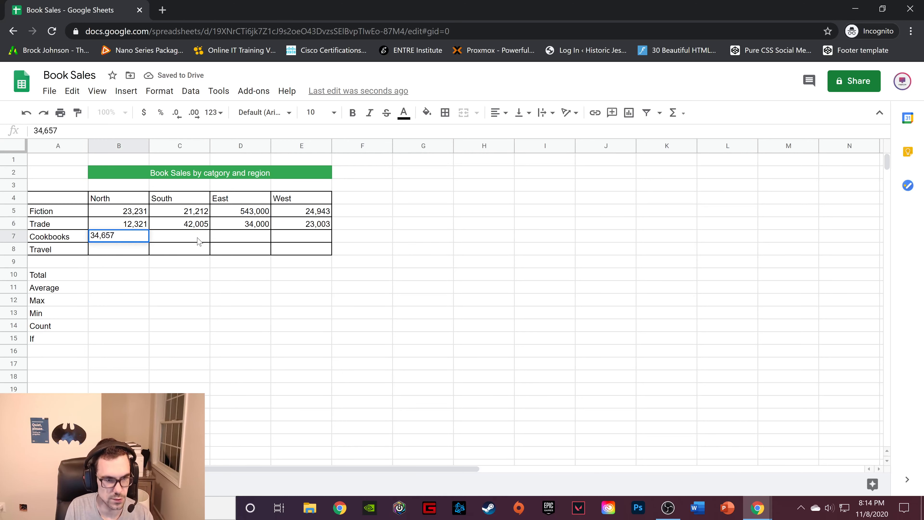
{"action": "left_click", "coordinate": [198, 242]}
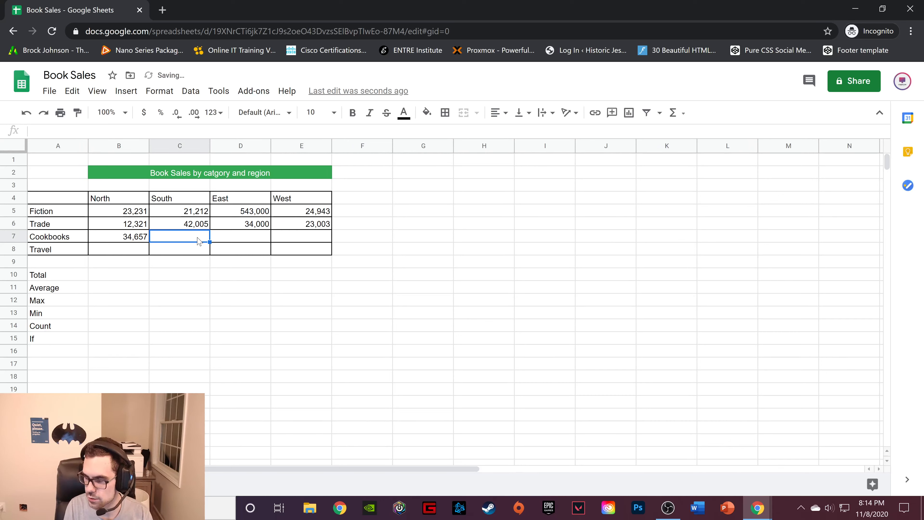
{"action": "type", "text": "23"}
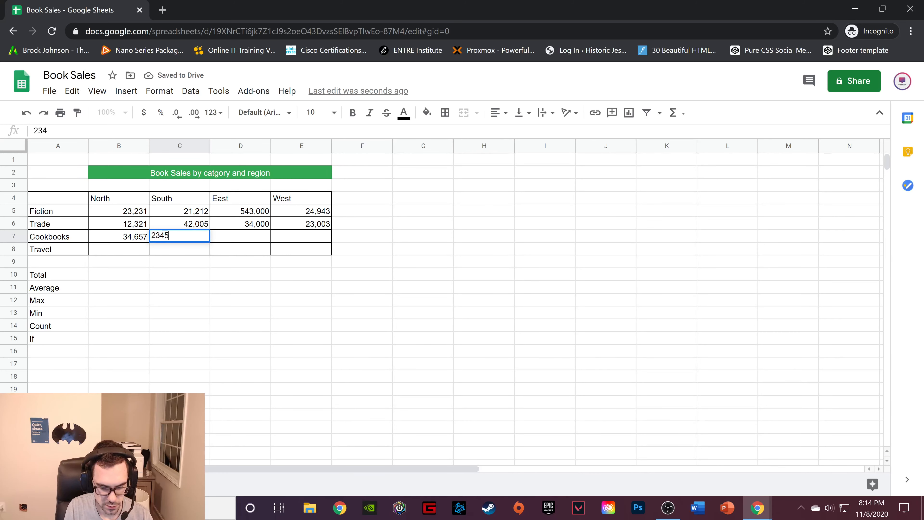
{"action": "type", "text": "45"}
{"action": "key", "text": "BackSpace"}
{"action": "type", "text": "m"}
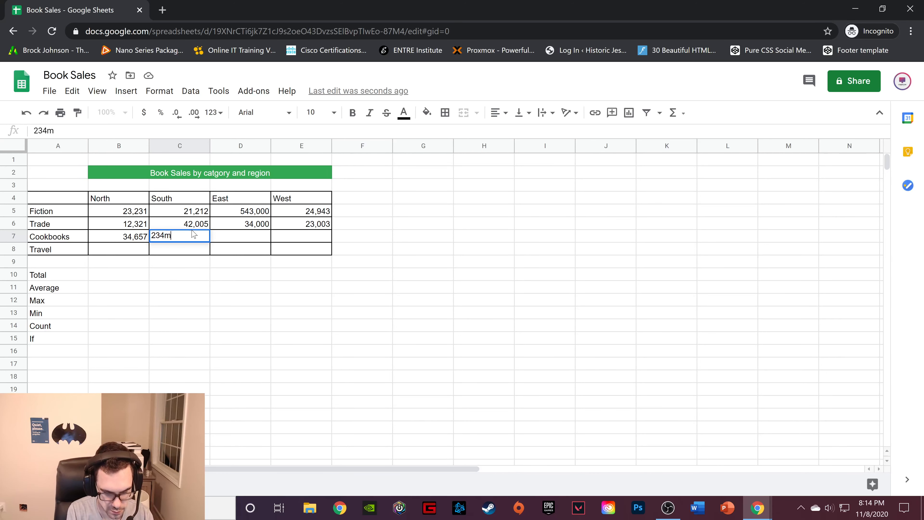
{"action": "type", "text": "876"}
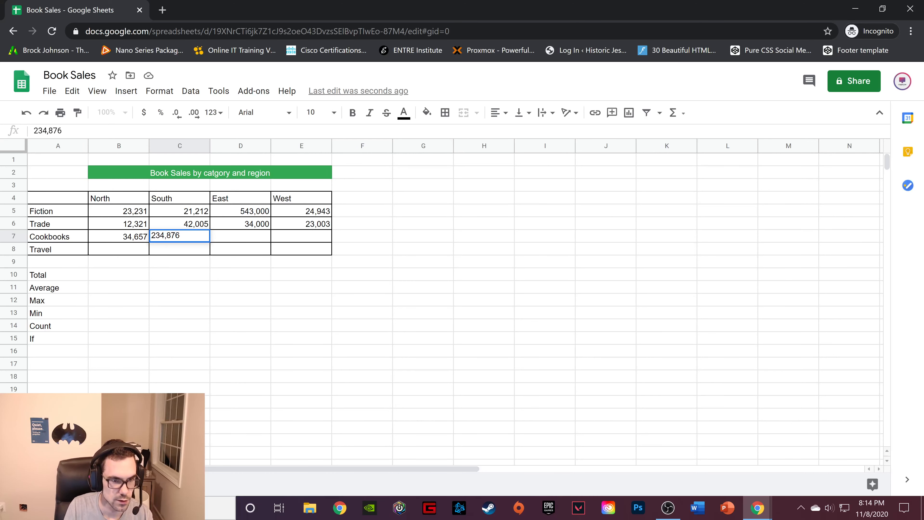
{"action": "left_click", "coordinate": [246, 235]}
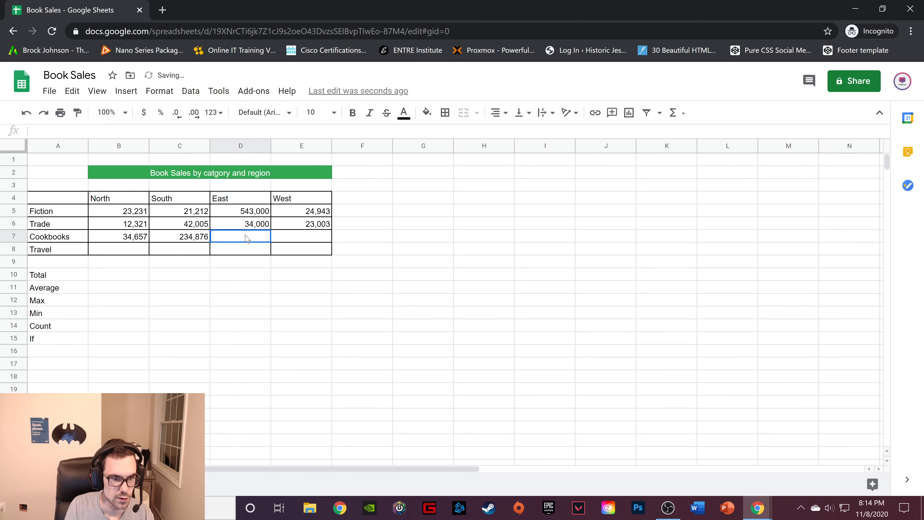
{"action": "type", "text": "22,004"}
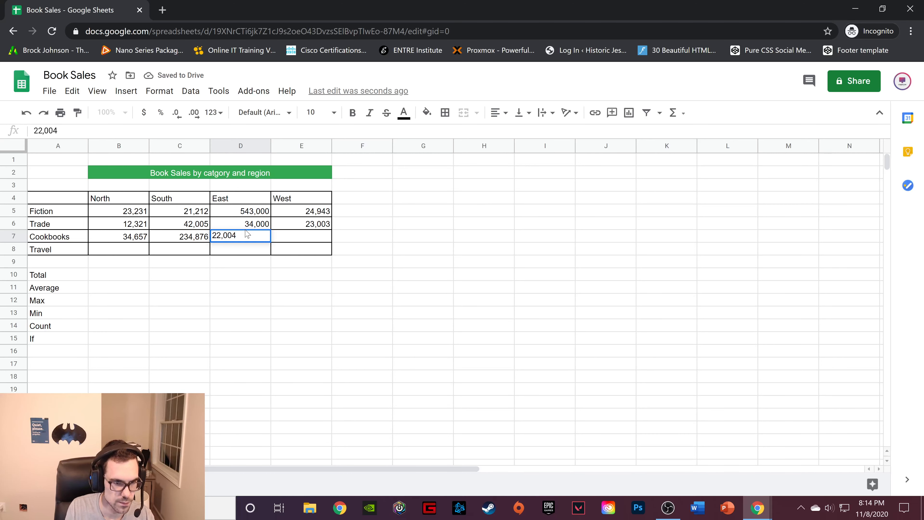
{"action": "left_click", "coordinate": [310, 235]}
{"action": "type", "text": "12"}
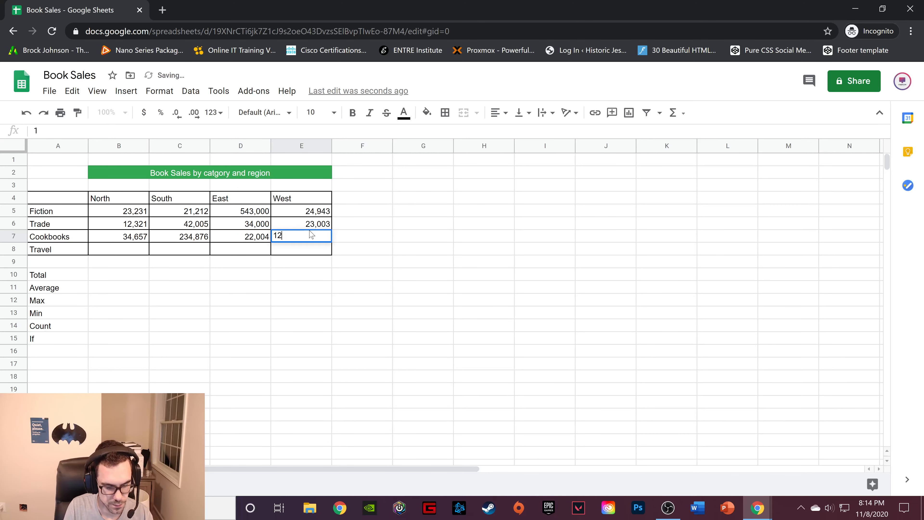
{"action": "type", "text": ",332"}
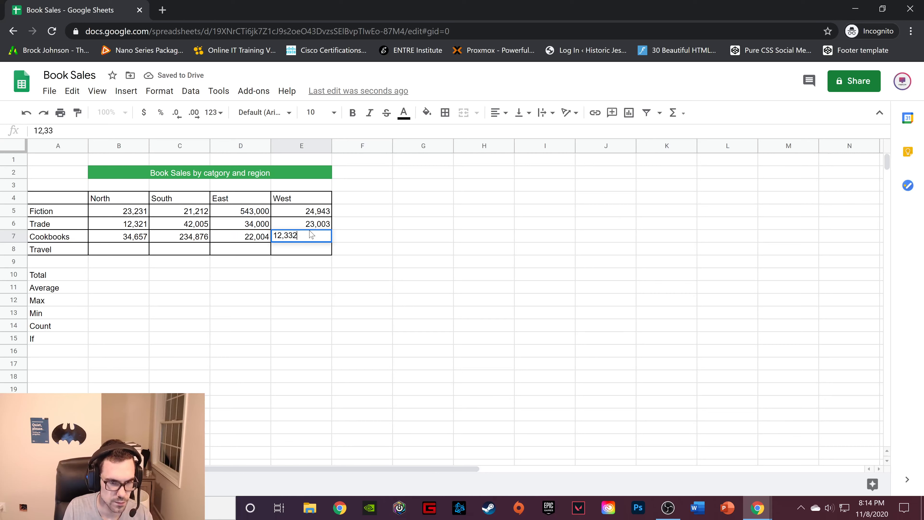
- Enter the Travel sales for North, South, East and West as 43,948, 23,443, 23,334 and 23,445 in cells B8 through E8
{"action": "left_click", "coordinate": [133, 248]}
{"action": "type", "text": "4"}
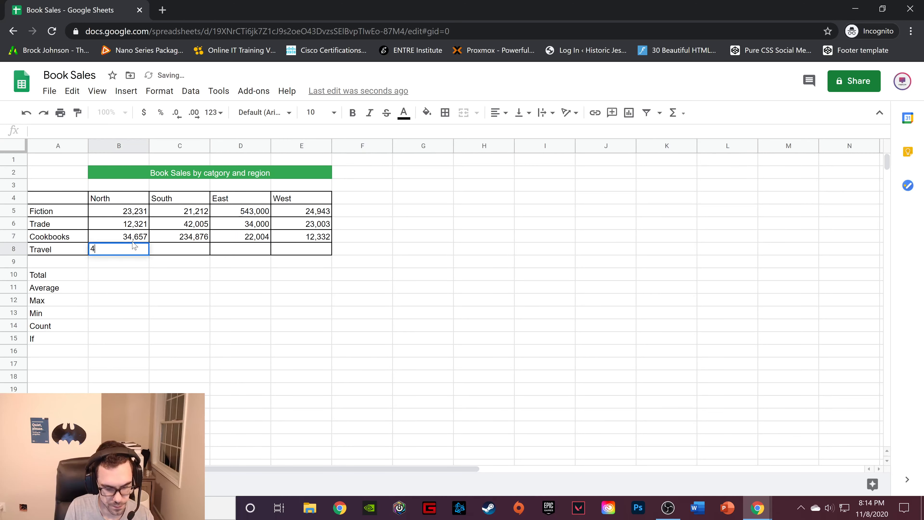
{"action": "type", "text": "3,948"}
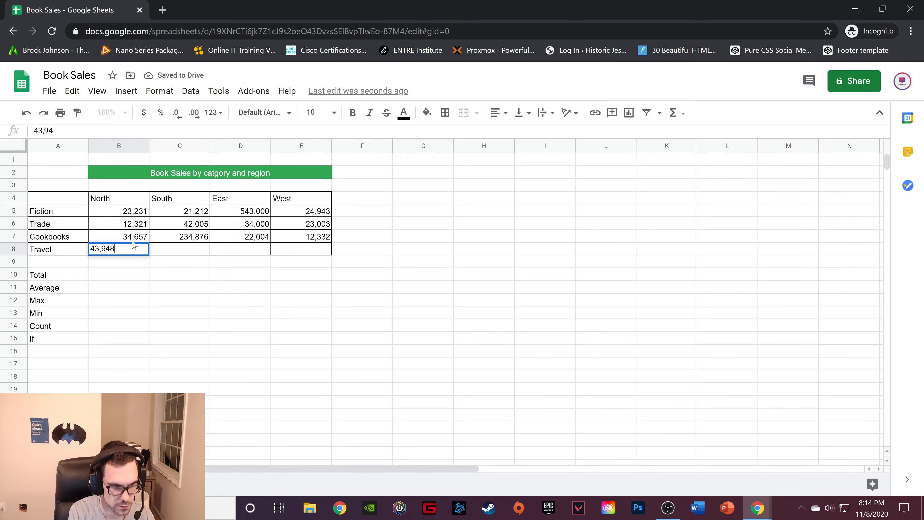
{"action": "left_click", "coordinate": [182, 239]}
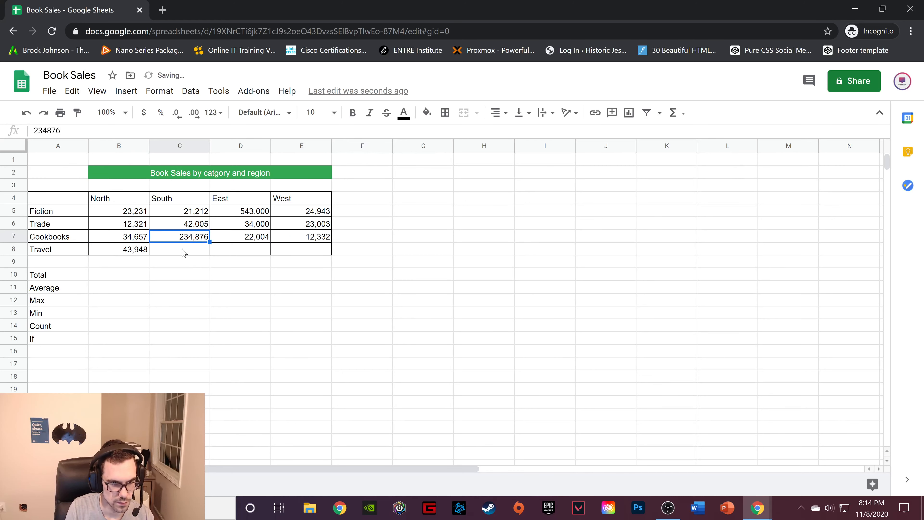
{"action": "left_click", "coordinate": [182, 248]}
{"action": "type", "text": "23"}
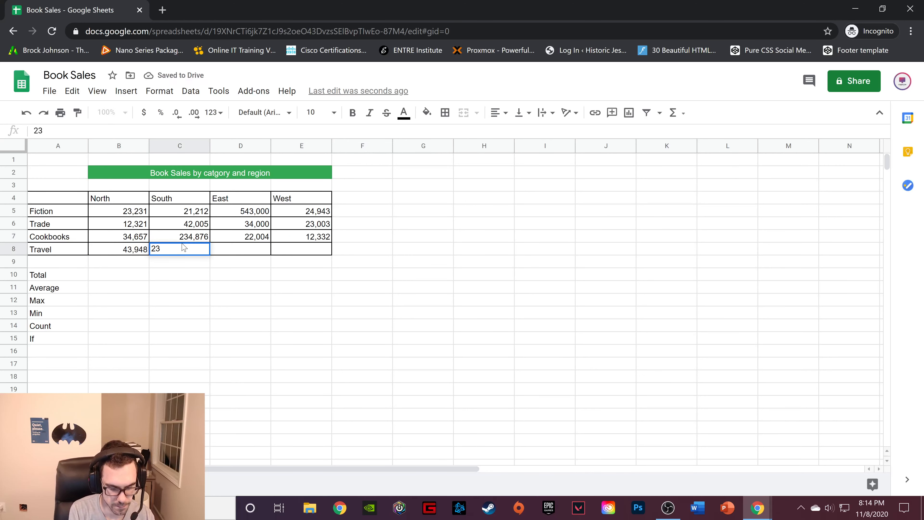
{"action": "type", "text": ",443"}
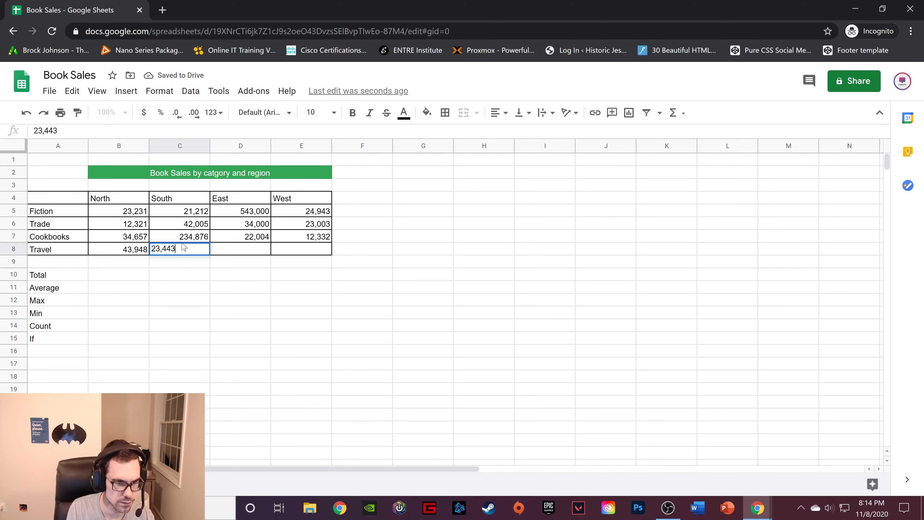
{"action": "left_click", "coordinate": [246, 250]}
{"action": "type", "text": "23"}
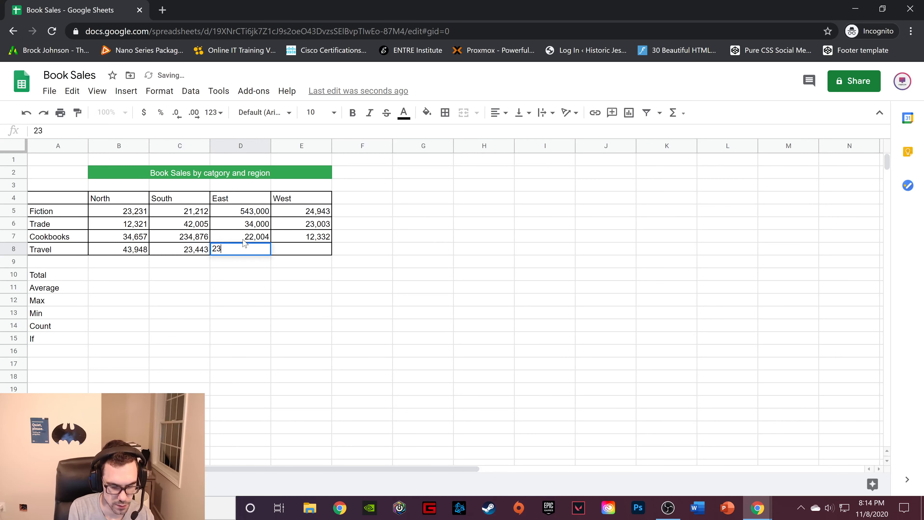
{"action": "type", "text": ",334"}
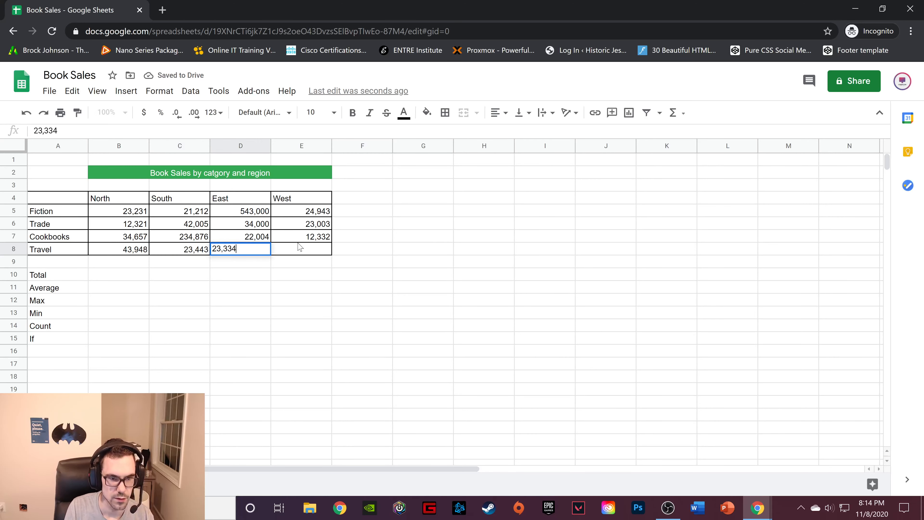
{"action": "left_click", "coordinate": [297, 246]}
{"action": "type", "text": "23,445"}
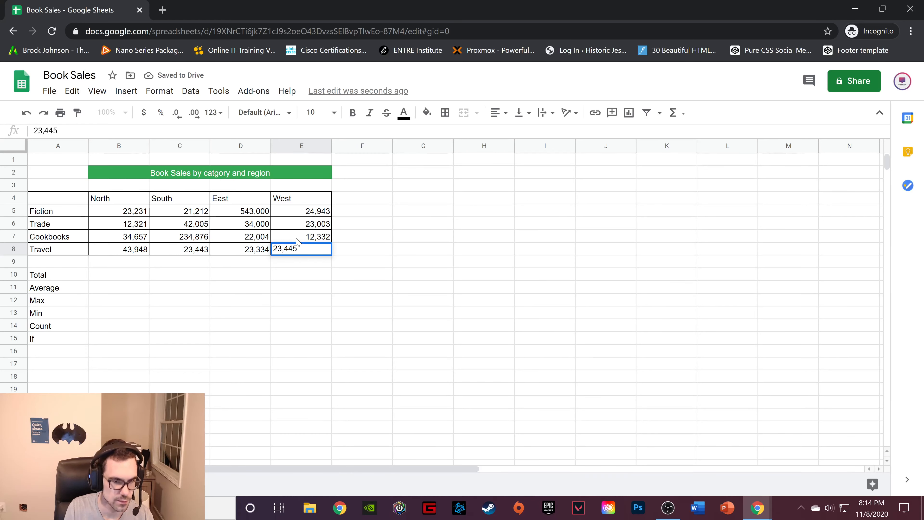
{"action": "left_click", "coordinate": [177, 272]}
- Calculate the North total in cell B10 with the formula =sum(B5:B8)
{"action": "left_click", "coordinate": [126, 275]}
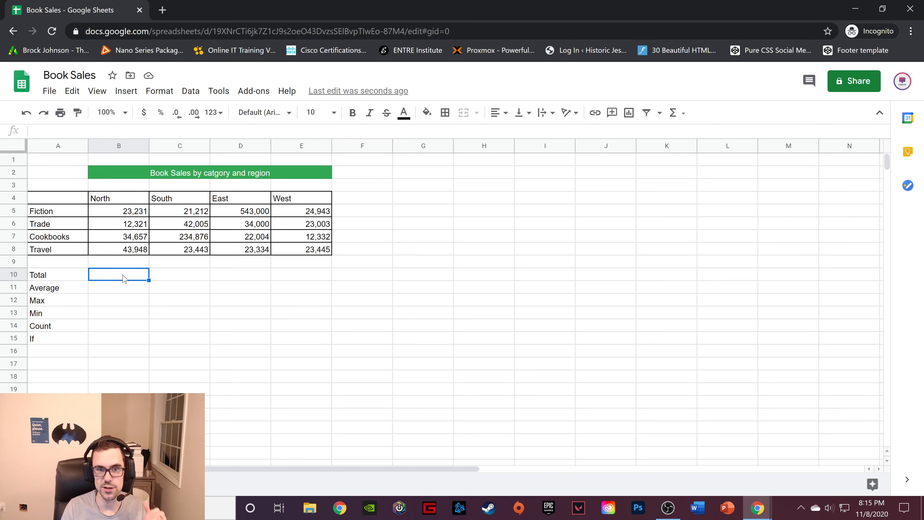
{"action": "key", "text": "Return"}
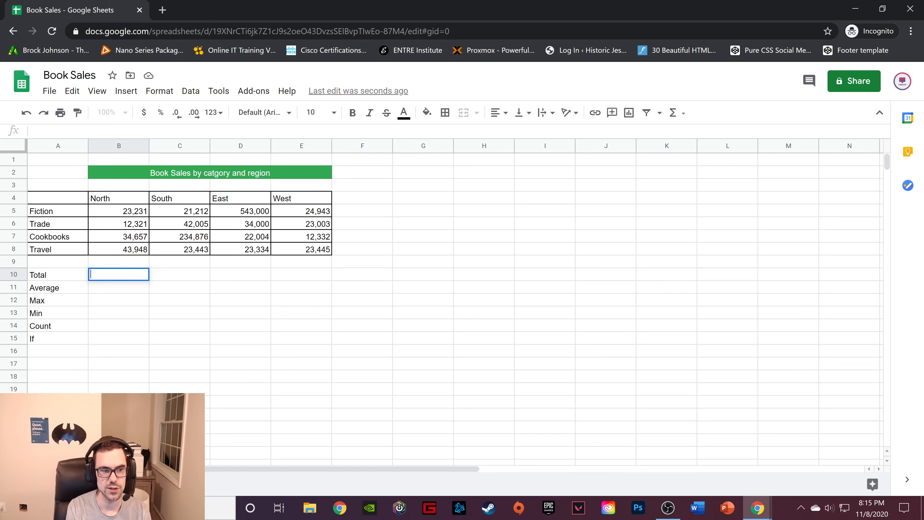
{"action": "type", "text": "=sum"}
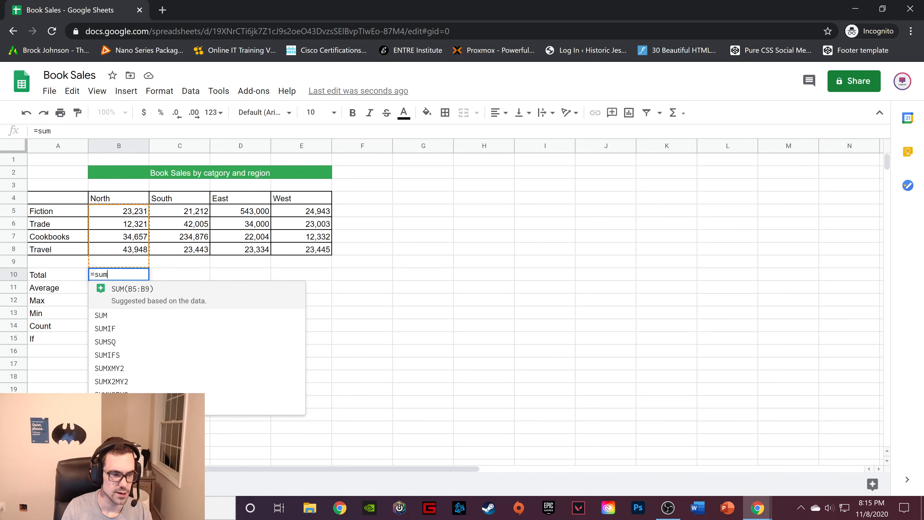
{"action": "left_click", "coordinate": [128, 213]}
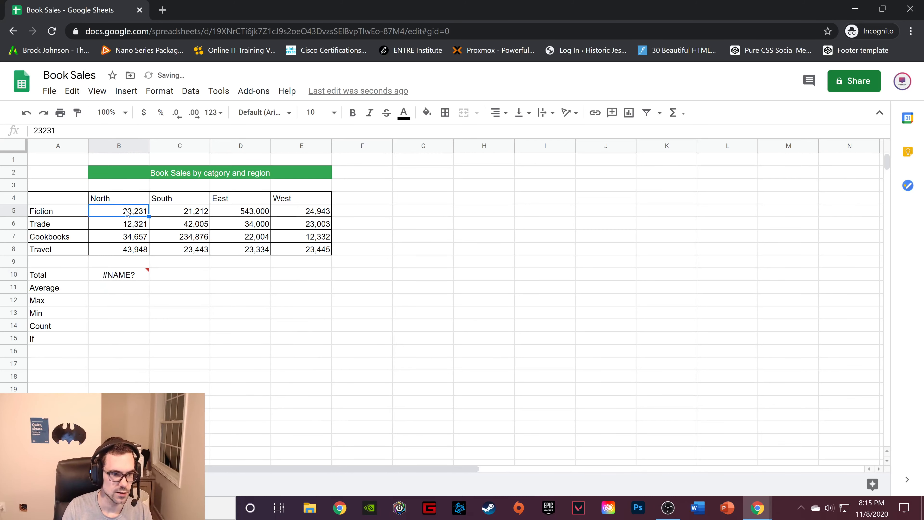
{"action": "left_click", "coordinate": [141, 278]}
{"action": "key", "text": "Return"}
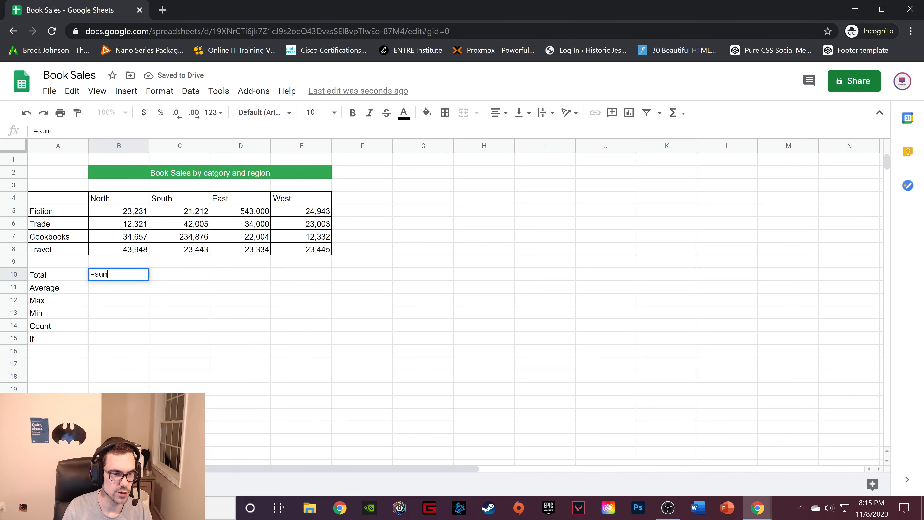
{"action": "type", "text": "("}
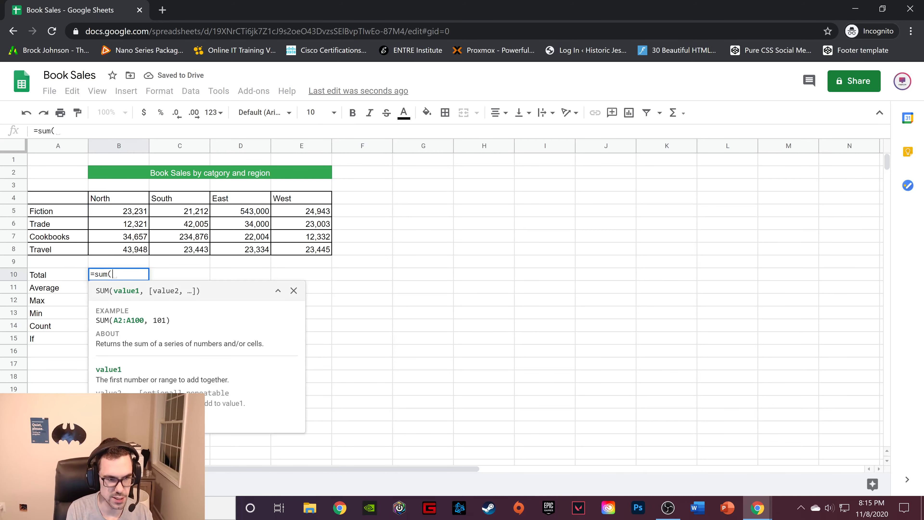
{"action": "left_click", "coordinate": [134, 213]}
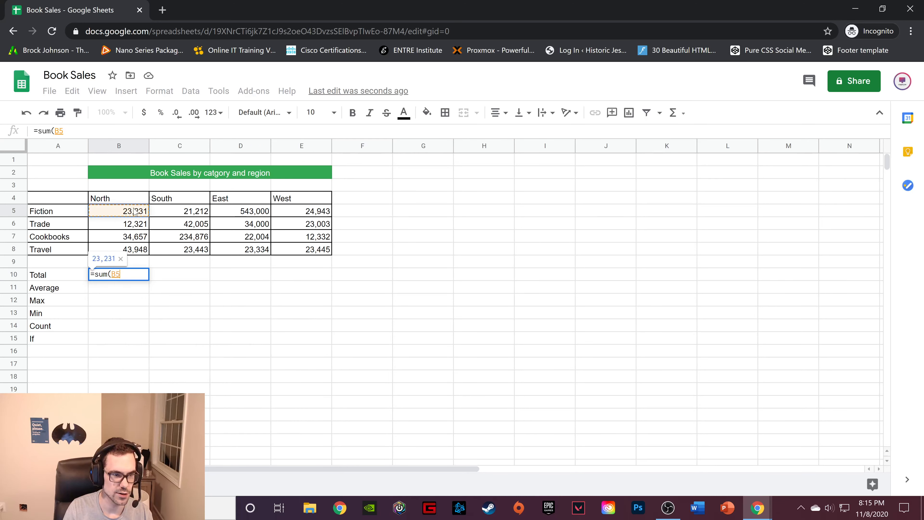
{"action": "left_click_drag", "start_coordinate": [133, 221], "coordinate": [136, 254]}
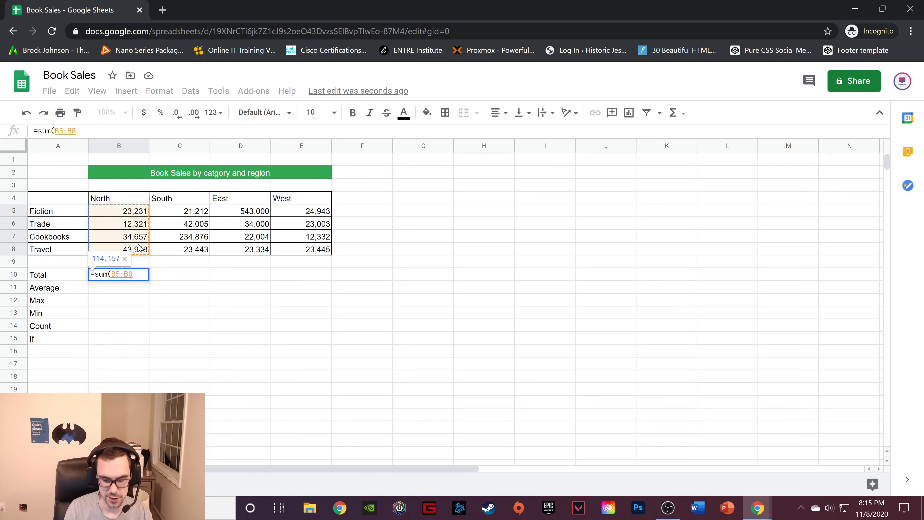
{"action": "type", "text": ")"}
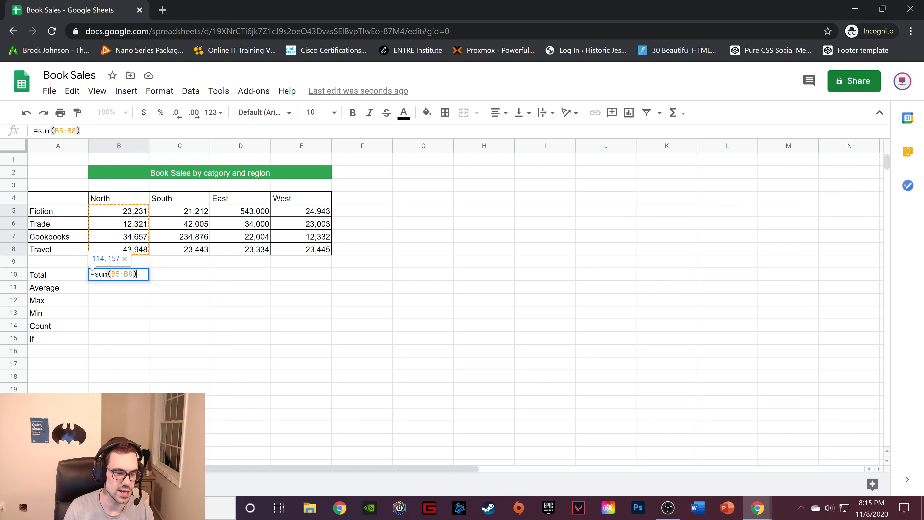
{"action": "key", "text": "Return"}
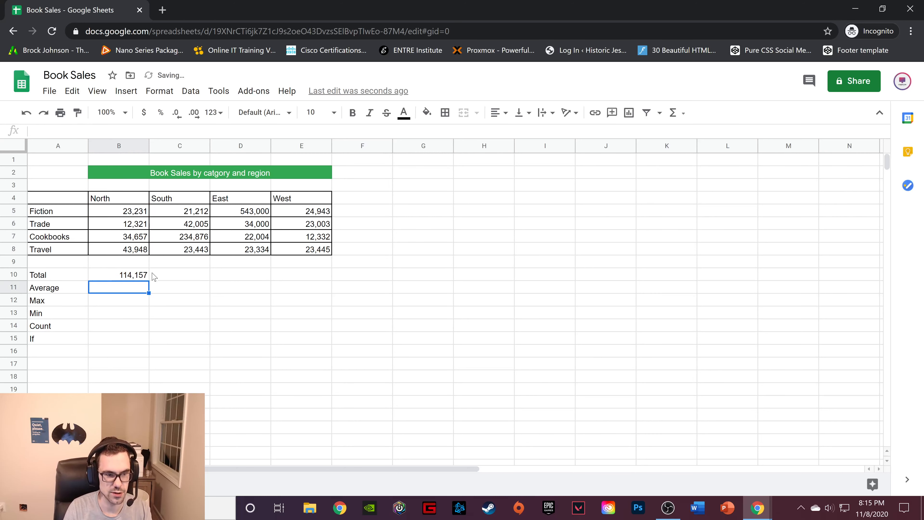
{"action": "left_click", "coordinate": [143, 275]}
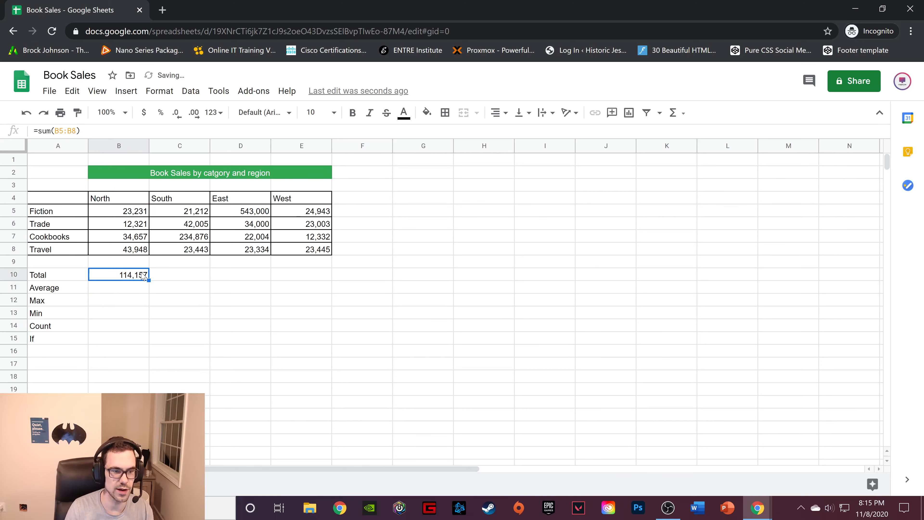
- Calculate the South total in cell C10 with the formula =sum(C5:C8)
{"action": "left_click", "coordinate": [198, 277]}
{"action": "type", "text": "=sum"}
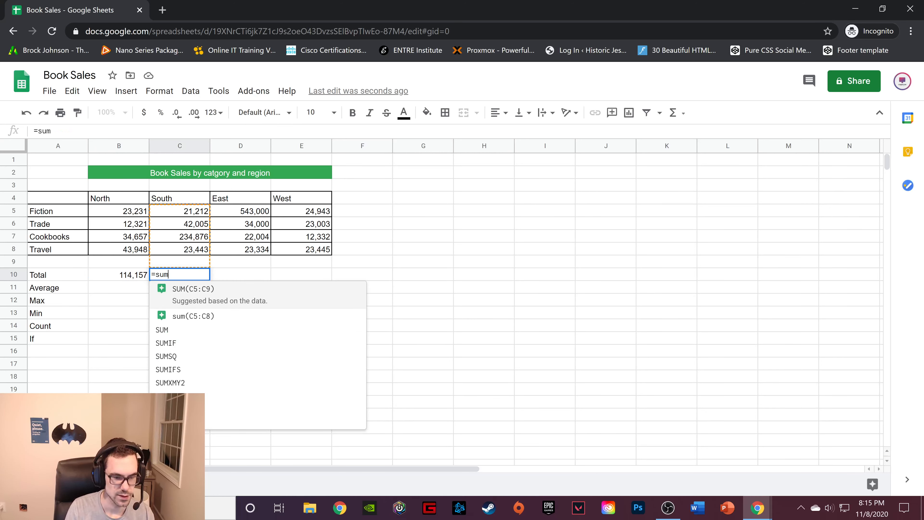
{"action": "type", "text": "("}
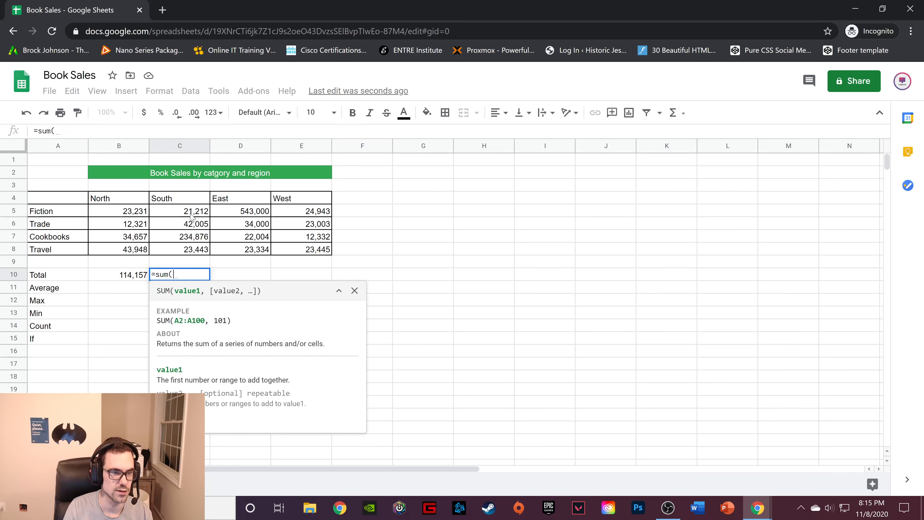
{"action": "left_click_drag", "start_coordinate": [192, 216], "coordinate": [196, 250]}
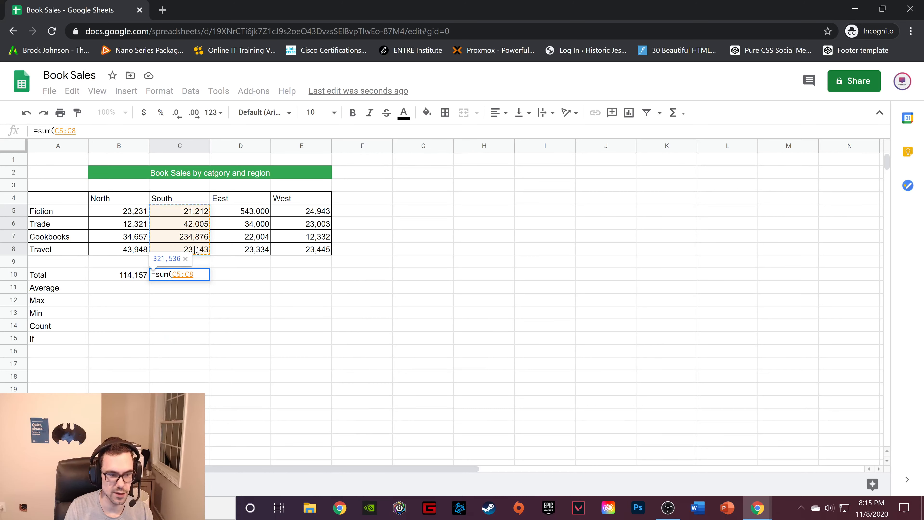
{"action": "type", "text": ")"}
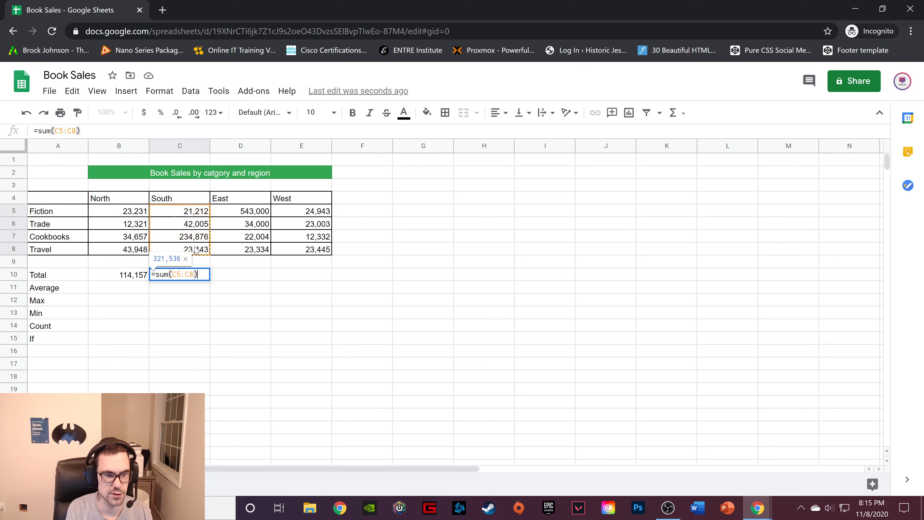
{"action": "key", "text": "Return"}
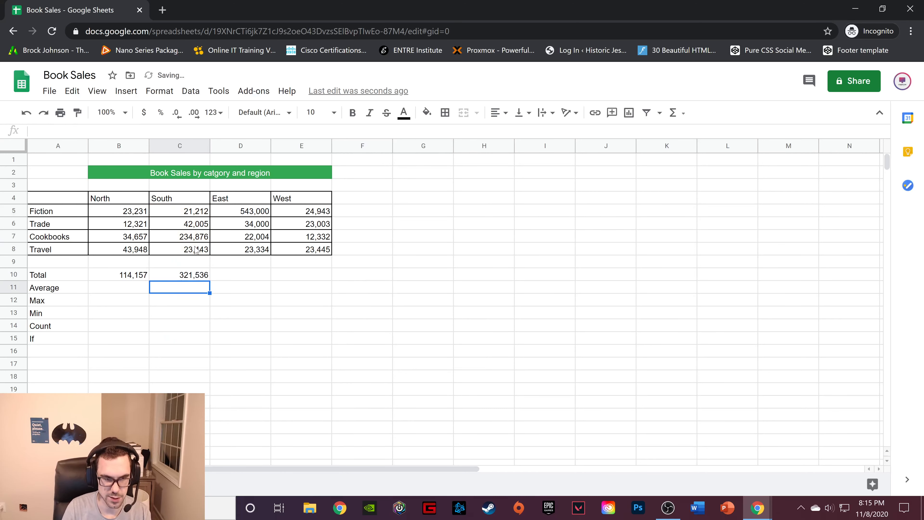
- Fill the South total formula across to D10 and E10 for East and West, and check the ranges in the copied formulas
{"action": "left_click", "coordinate": [199, 276]}
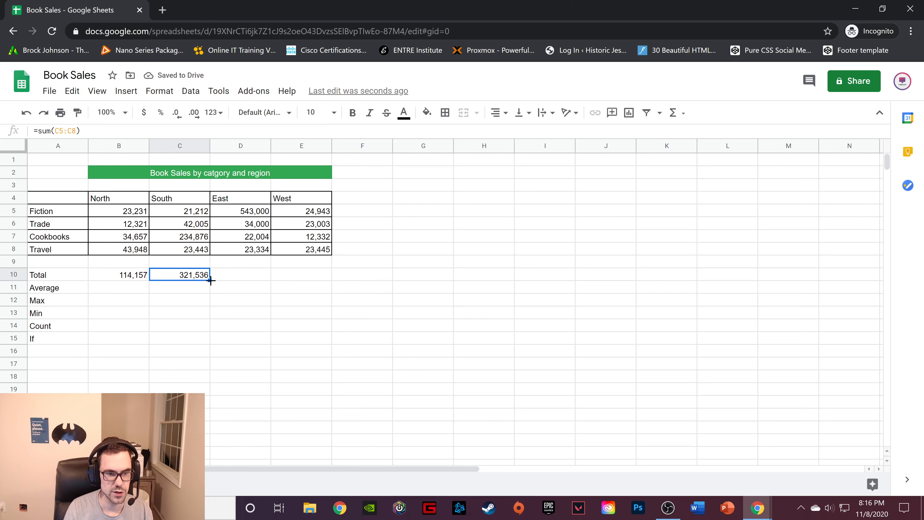
{"action": "left_click_drag", "start_coordinate": [210, 280], "coordinate": [268, 283]}
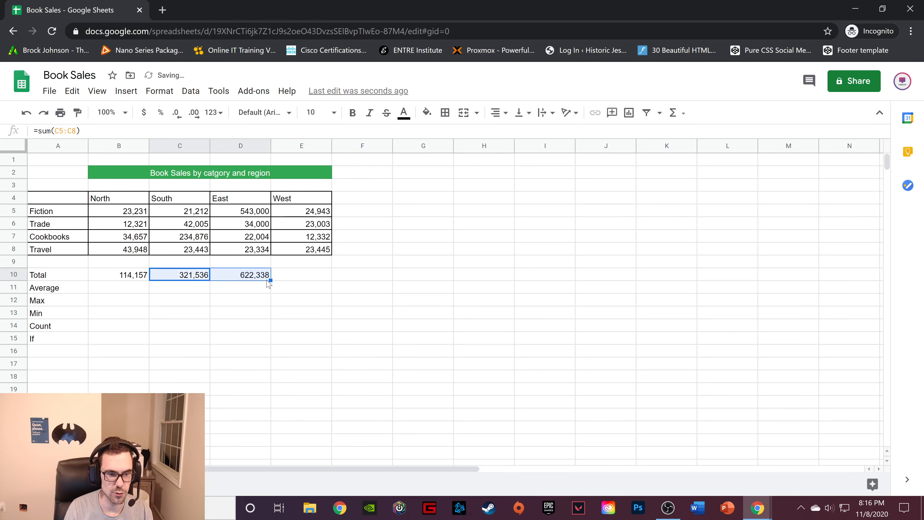
{"action": "left_click", "coordinate": [259, 278]}
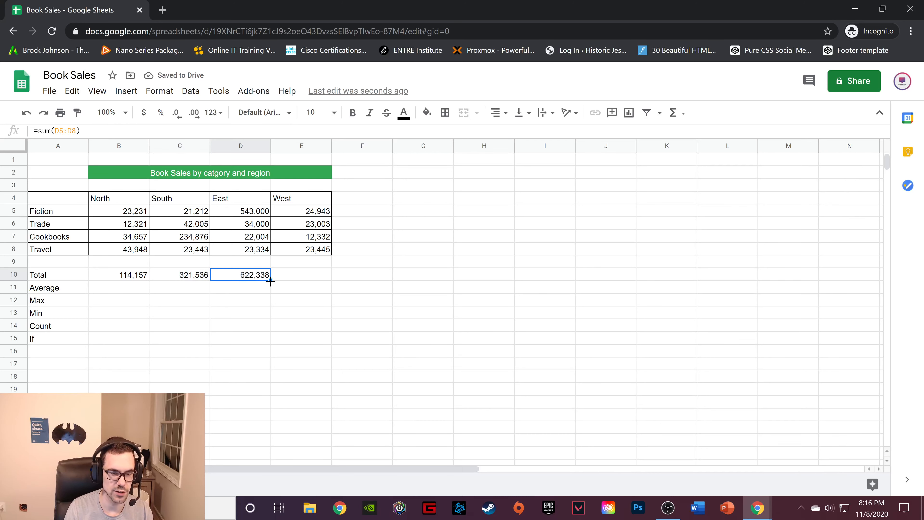
{"action": "left_click_drag", "start_coordinate": [272, 280], "coordinate": [324, 281]}
{"action": "left_click", "coordinate": [319, 277]}
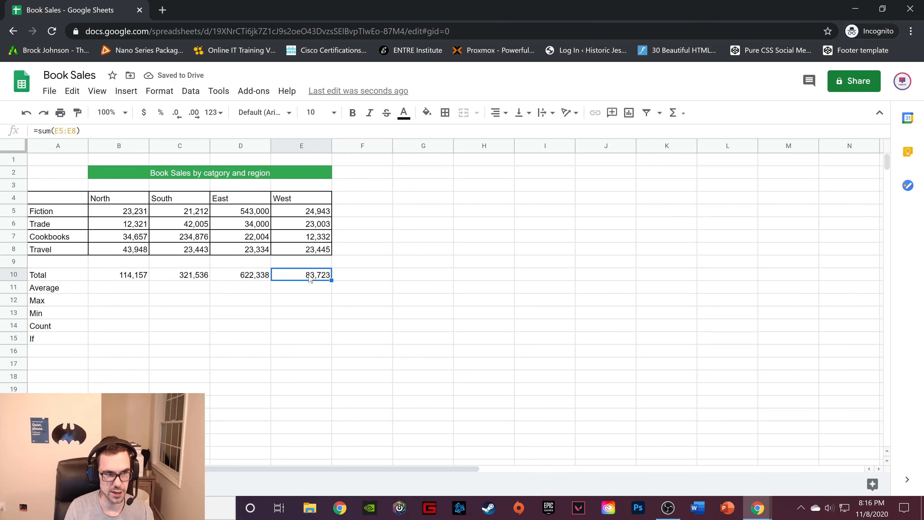
{"action": "left_click", "coordinate": [304, 213]}
{"action": "left_click", "coordinate": [320, 276]}
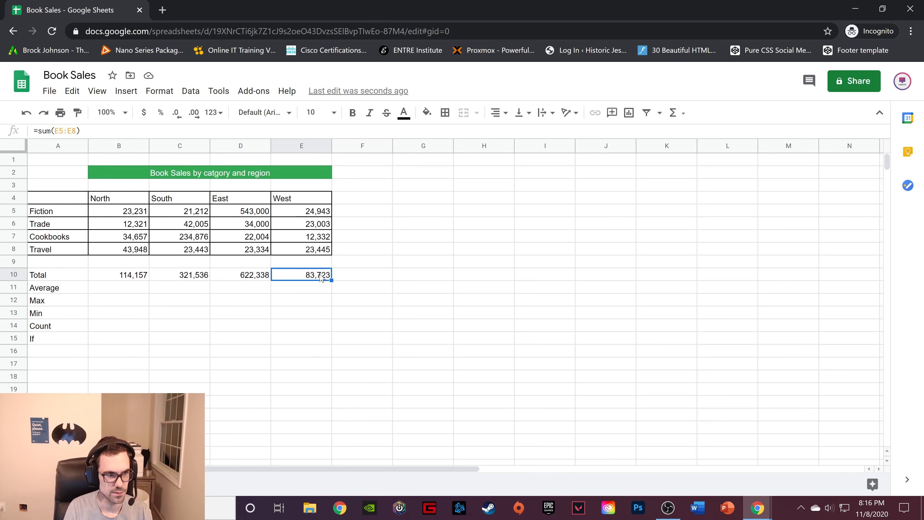
{"action": "double_click", "coordinate": [320, 277]}
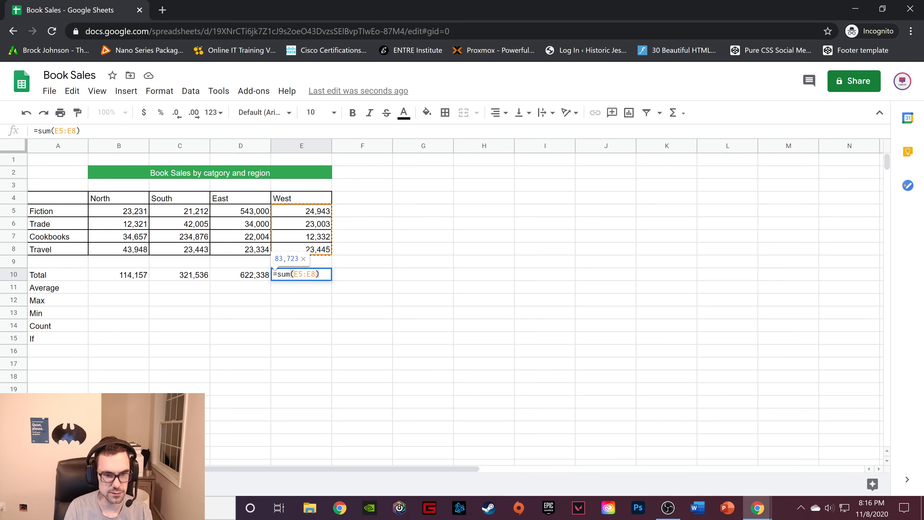
{"action": "left_click", "coordinate": [262, 277]}
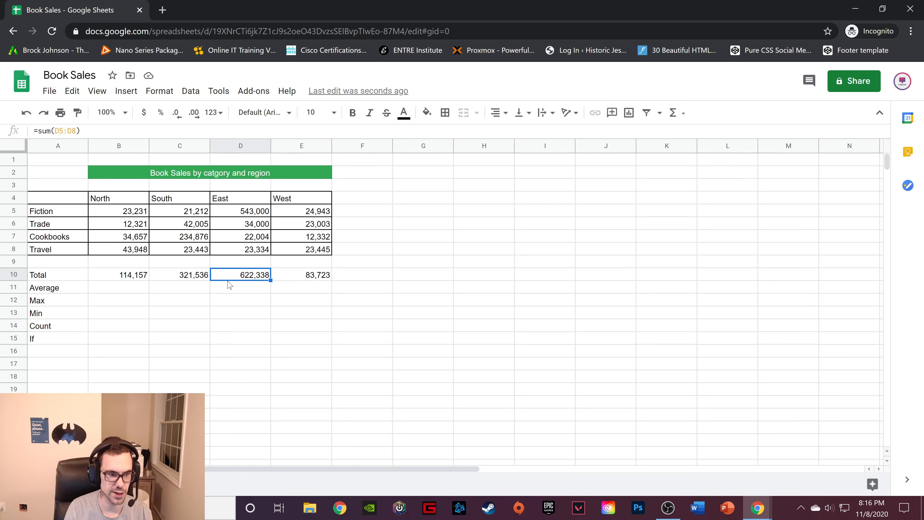
- Calculate the North average in B11 with =average(B5:B8) and fill the formula across to E11 for the other regions
{"action": "left_click", "coordinate": [130, 289]}
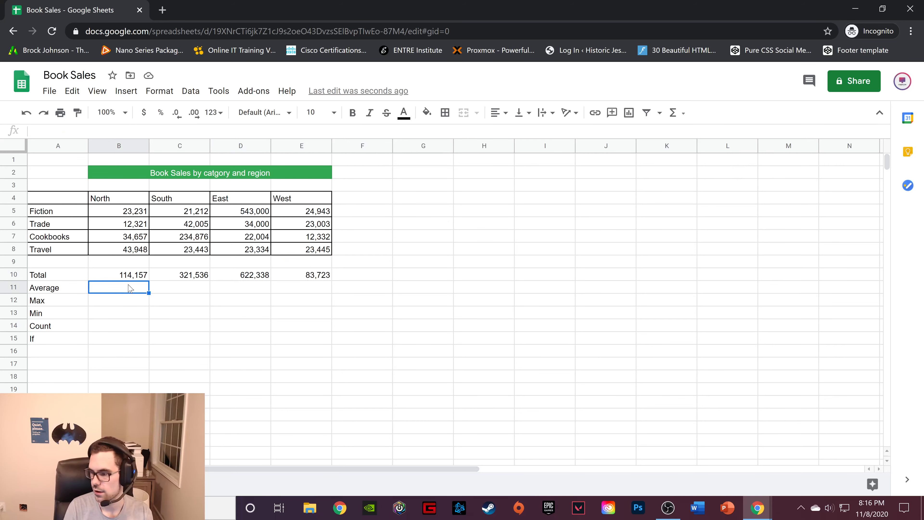
{"action": "type", "text": "="}
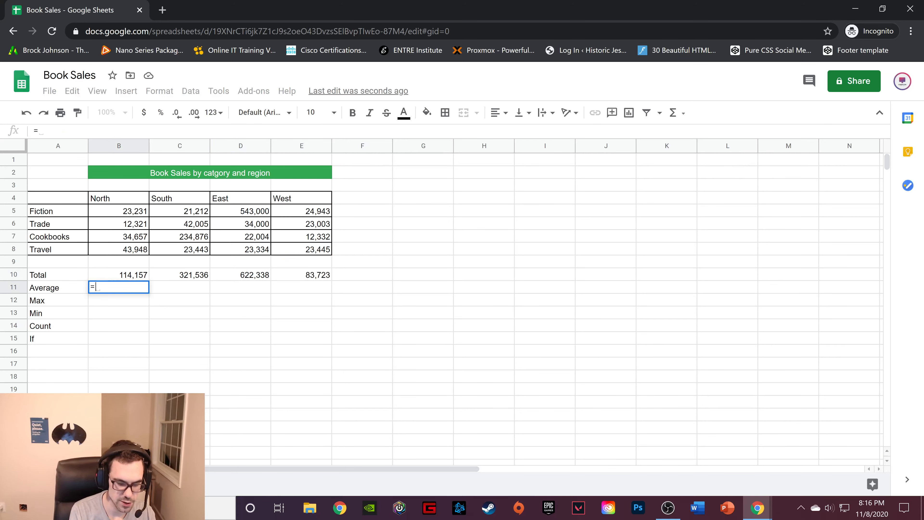
{"action": "type", "text": "average"}
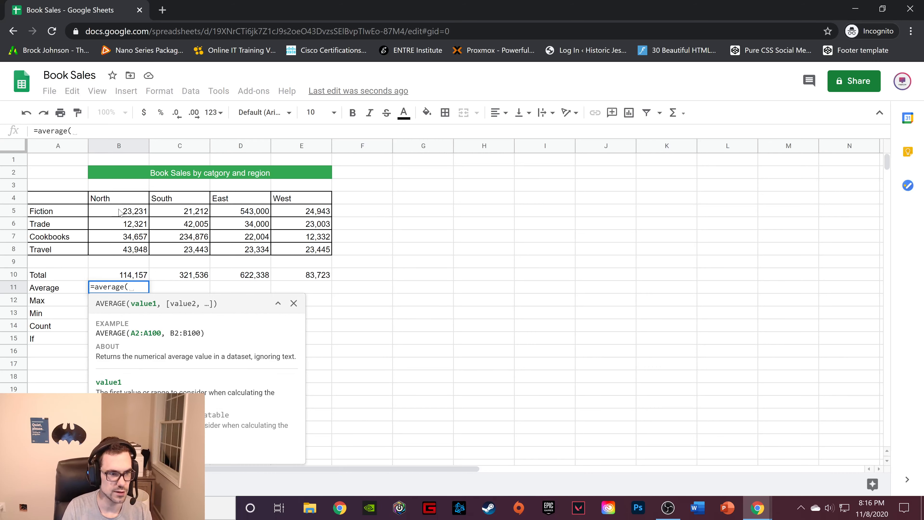
{"action": "left_click_drag", "start_coordinate": [126, 214], "coordinate": [127, 253]}
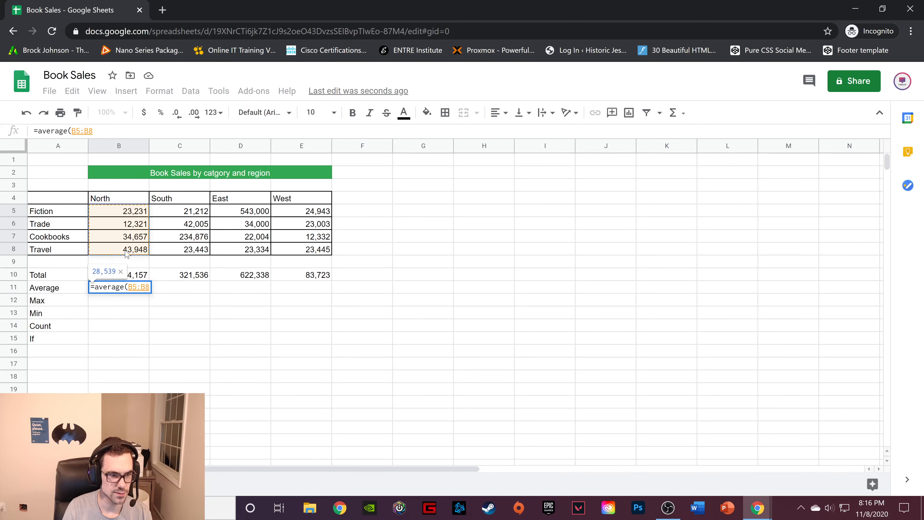
{"action": "type", "text": ")"}
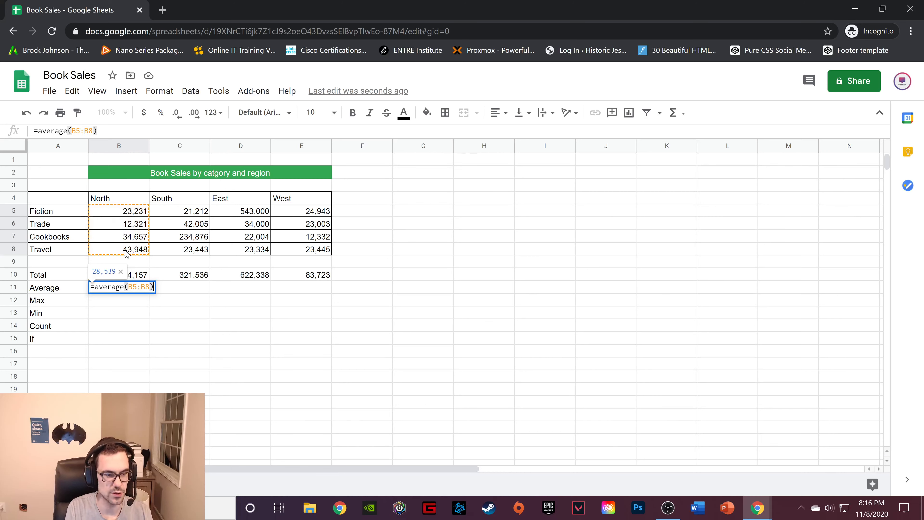
{"action": "key", "text": "Return"}
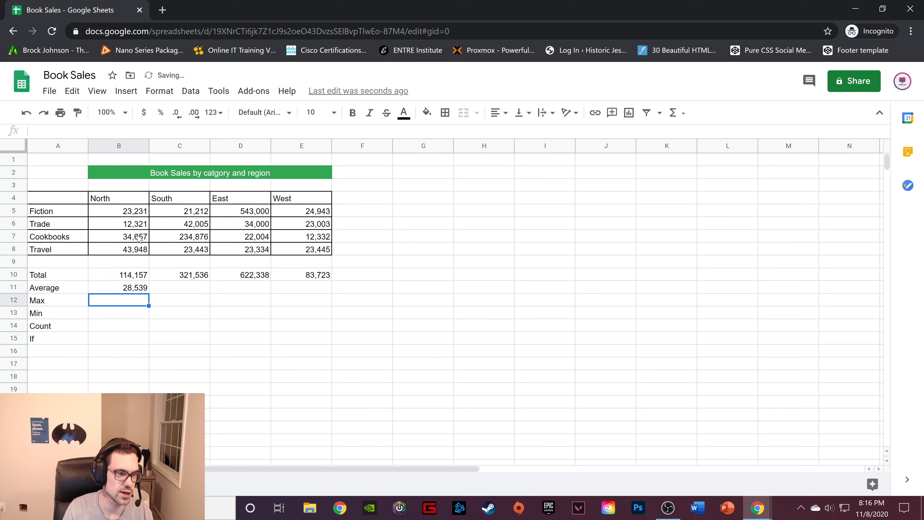
{"action": "left_click", "coordinate": [141, 285]}
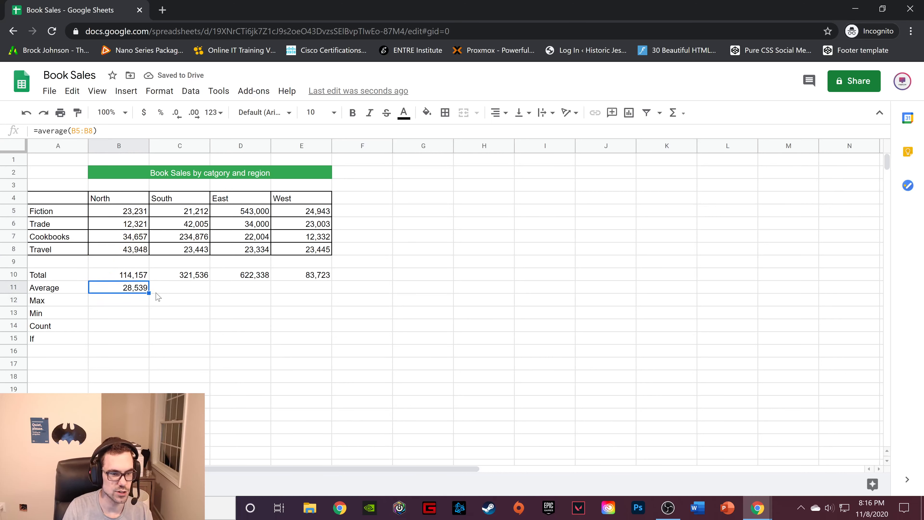
{"action": "left_click_drag", "start_coordinate": [148, 292], "coordinate": [327, 292]}
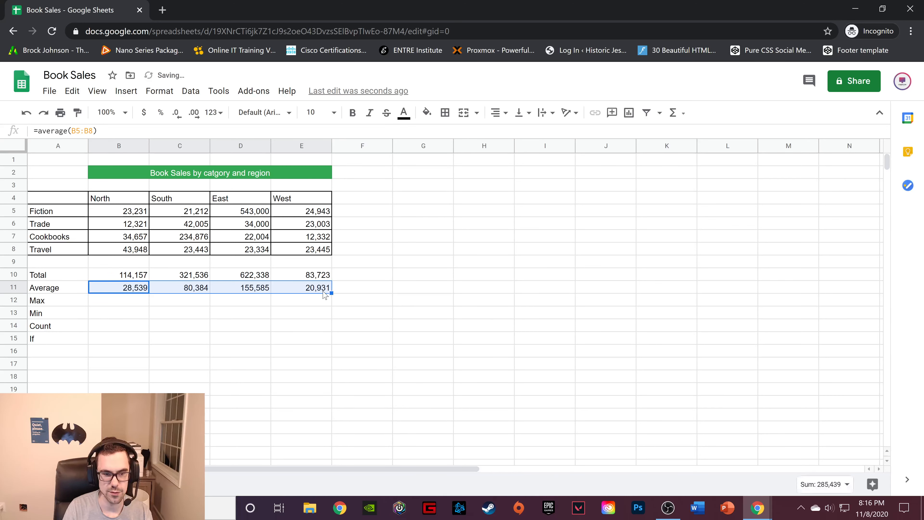
- Calculate the North maximum in B12 with =max(B5:B8) and fill the formula across to E12 for the other regions
{"action": "left_click", "coordinate": [133, 302]}
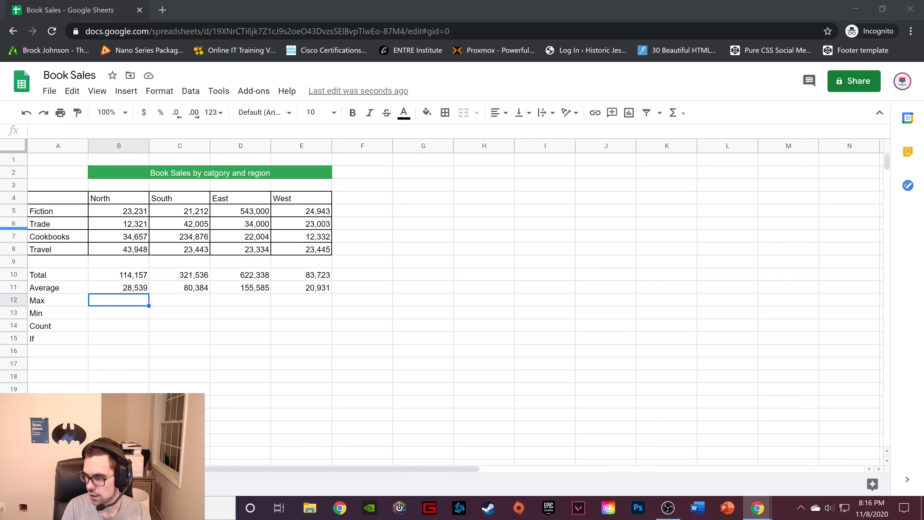
{"action": "double_click", "coordinate": [120, 299]}
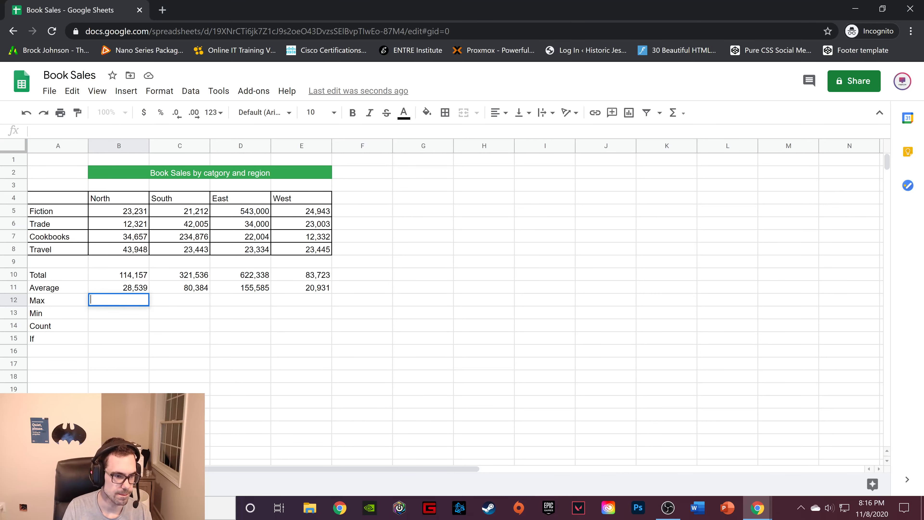
{"action": "type", "text": "=max"}
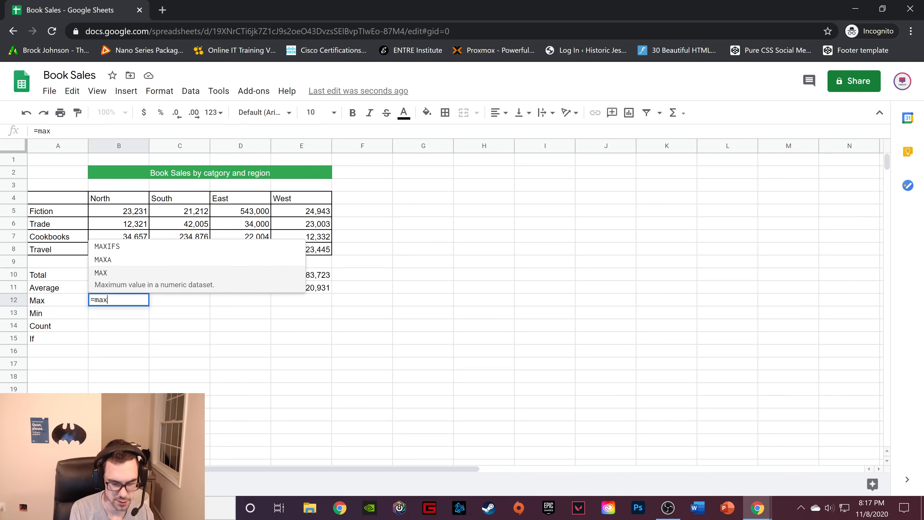
{"action": "type", "text": "("}
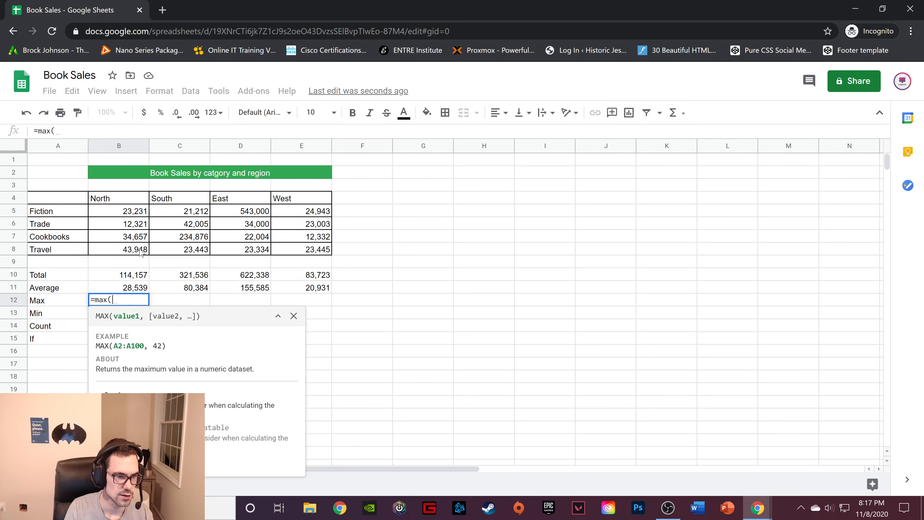
{"action": "left_click_drag", "start_coordinate": [145, 212], "coordinate": [141, 248]}
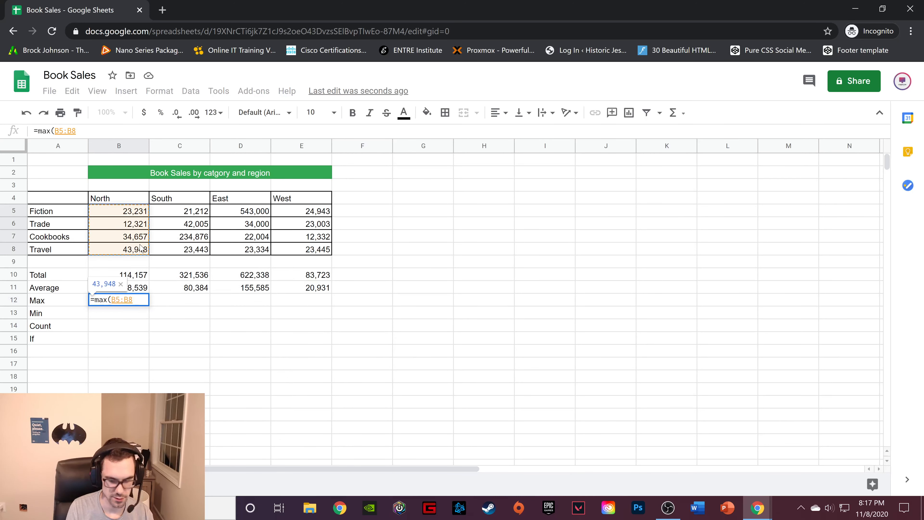
{"action": "type", "text": ")"}
{"action": "key", "text": "Return"}
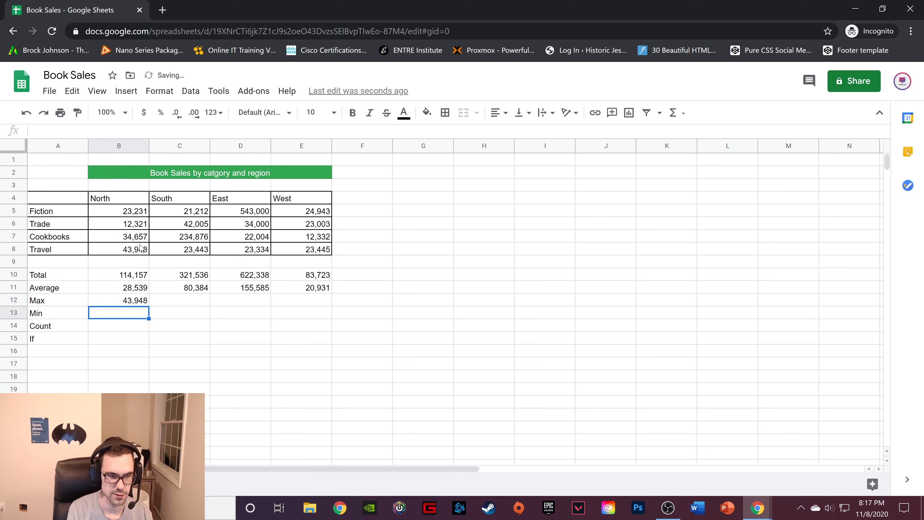
{"action": "left_click", "coordinate": [140, 299]}
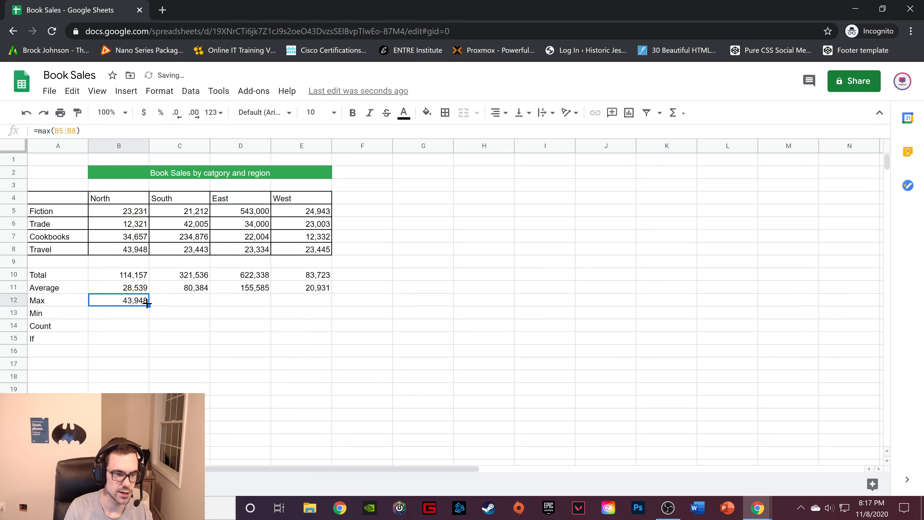
{"action": "left_click_drag", "start_coordinate": [148, 305], "coordinate": [312, 304]}
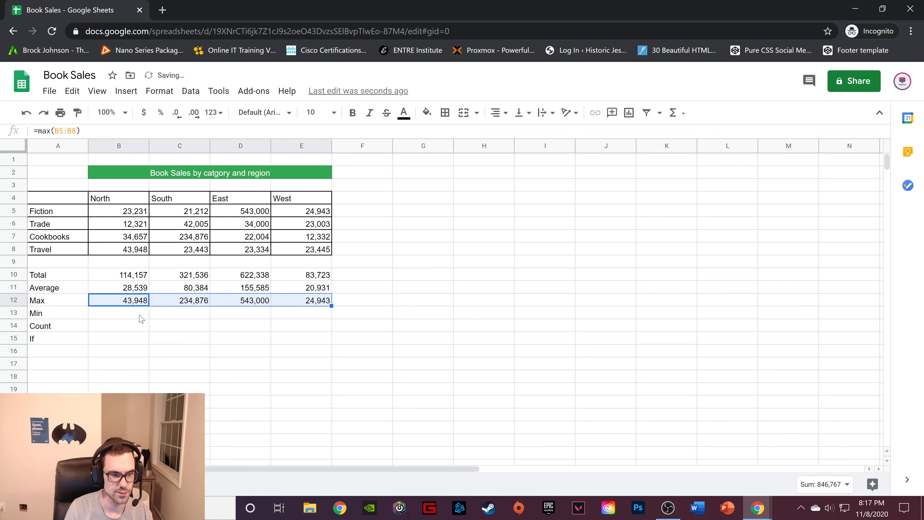
- Calculate the North minimum in cell B13 with the formula =min(B5:B8)
{"action": "left_click", "coordinate": [140, 315]}
{"action": "double_click", "coordinate": [128, 316]}
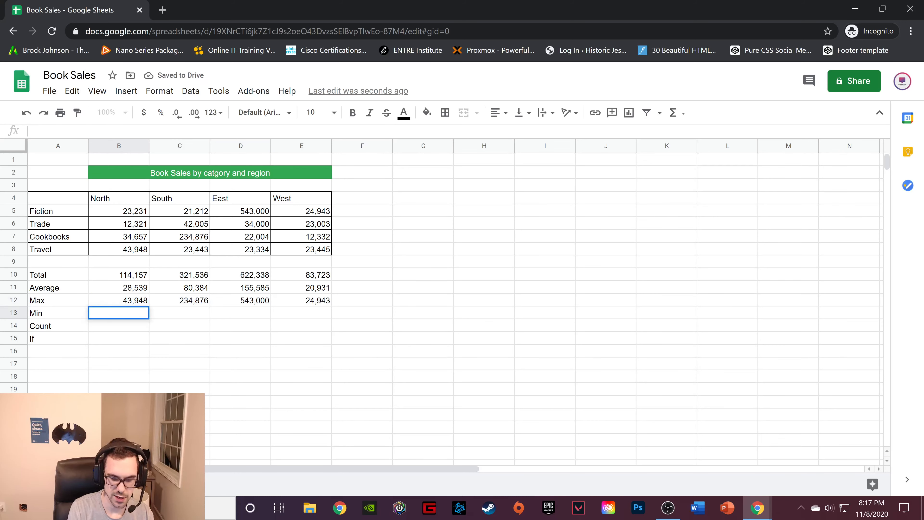
{"action": "type", "text": "=min"}
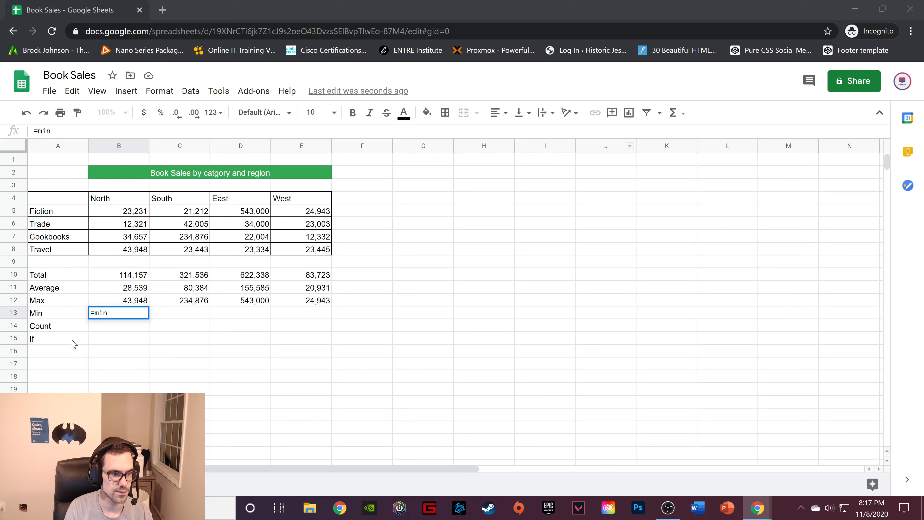
{"action": "left_click", "coordinate": [117, 313]}
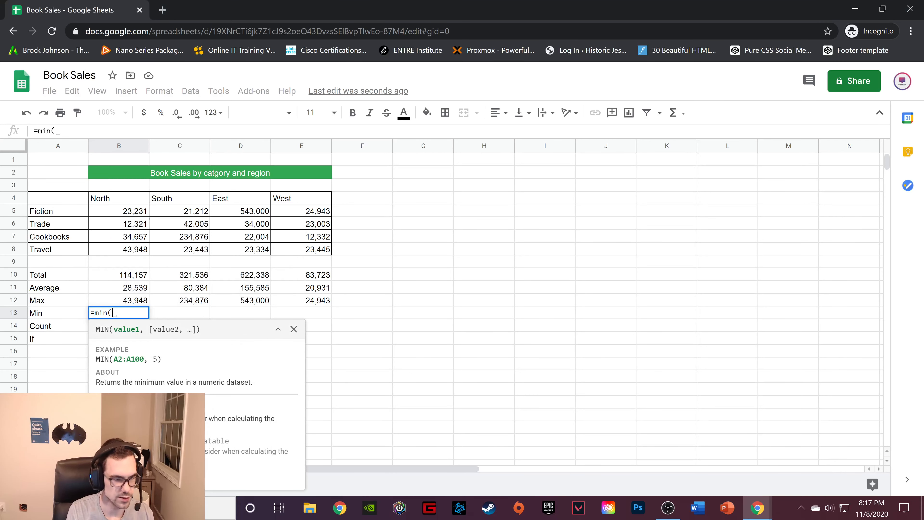
{"action": "left_click_drag", "start_coordinate": [132, 214], "coordinate": [132, 248]}
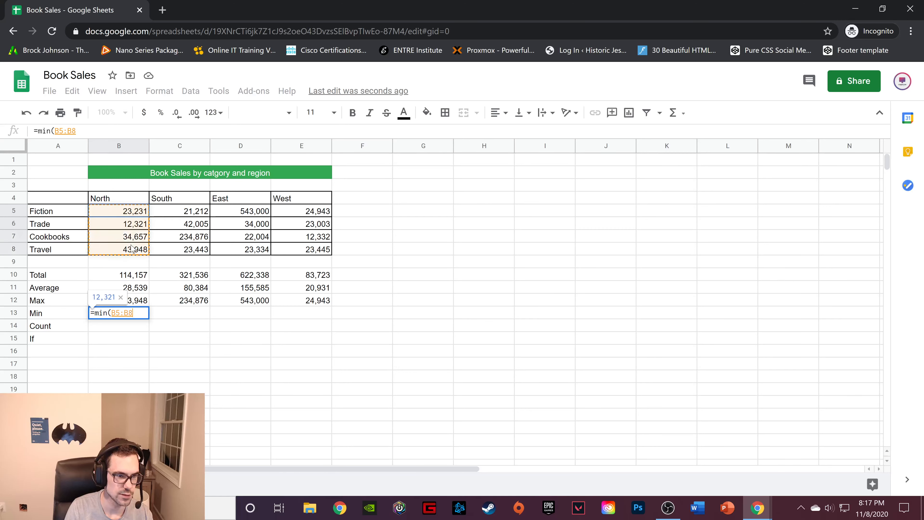
{"action": "type", "text": ")"}
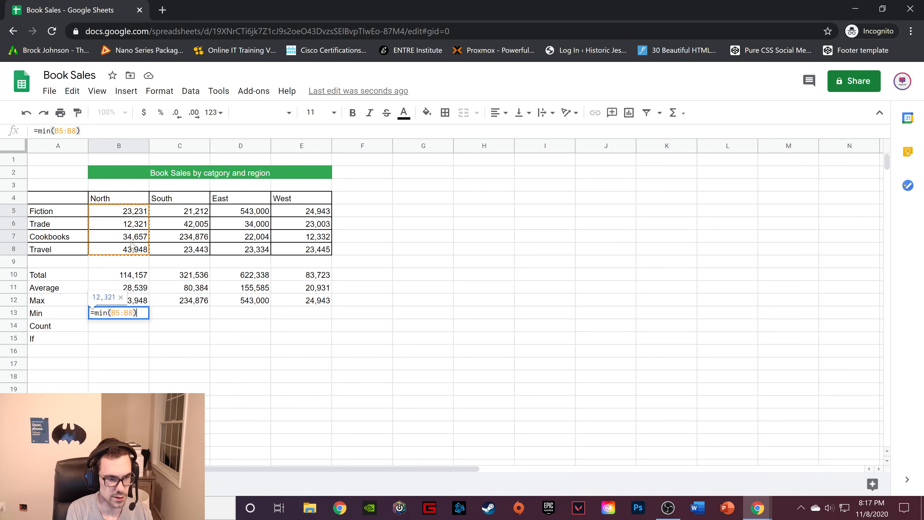
{"action": "key", "text": "Return"}
- Compare the North minimum and maximum results with the matching sales figures in B6 and B8
{"action": "left_click", "coordinate": [142, 314]}
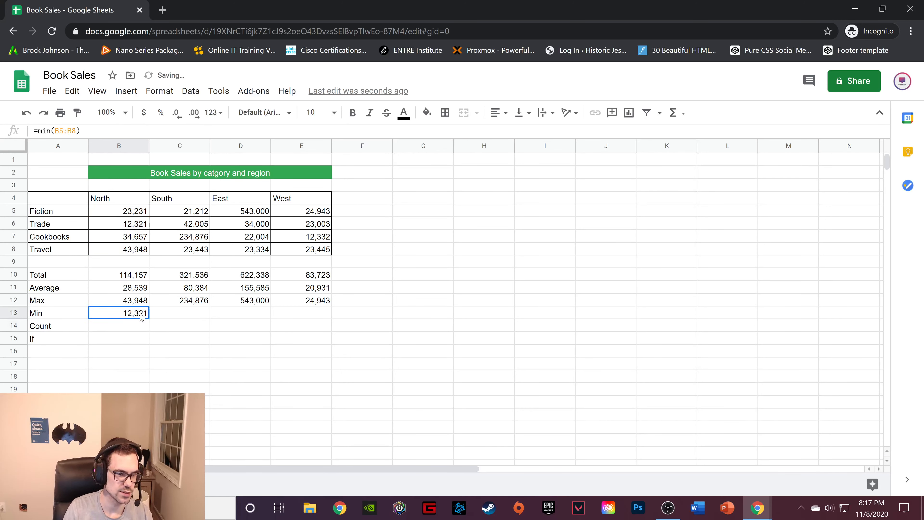
{"action": "left_click", "coordinate": [140, 228]}
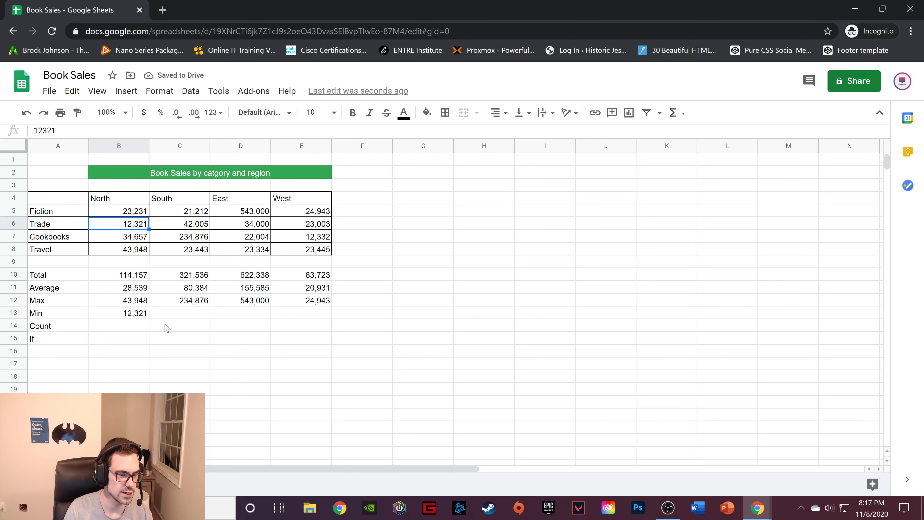
{"action": "left_click", "coordinate": [139, 318]}
{"action": "left_click", "coordinate": [140, 303]}
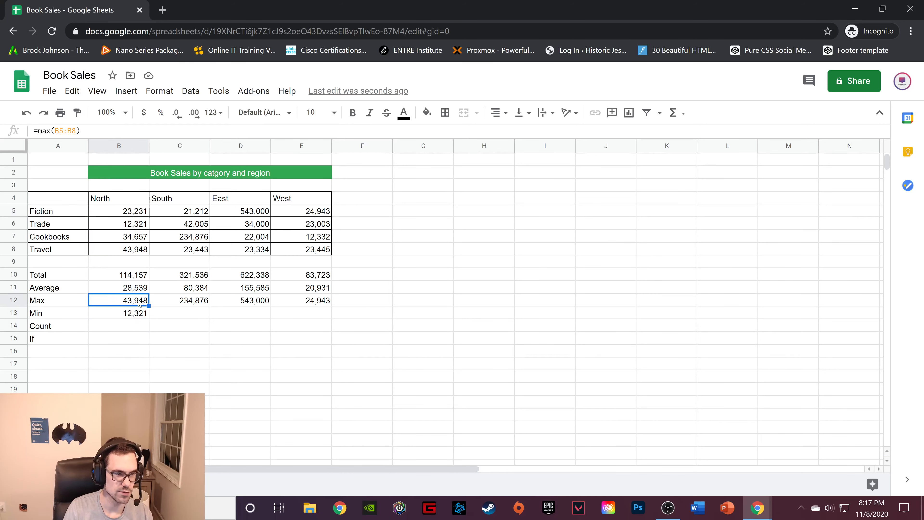
{"action": "left_click", "coordinate": [135, 253]}
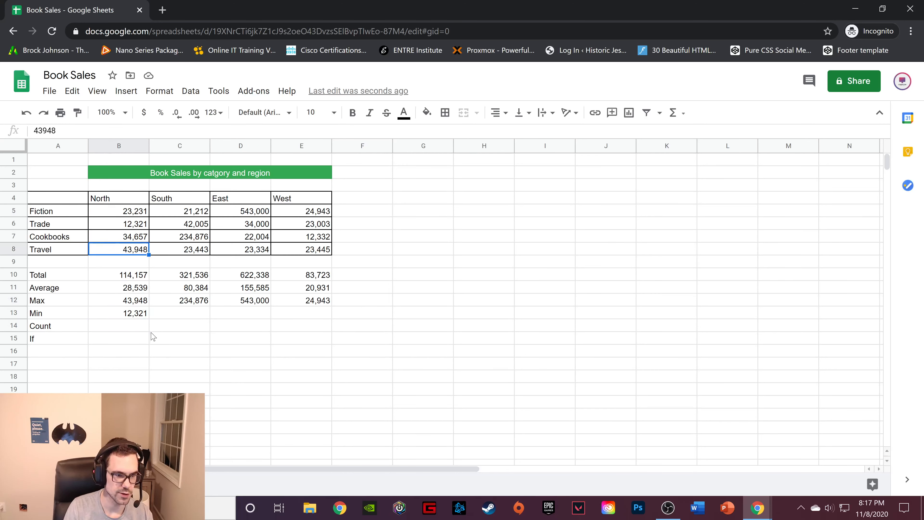
- Fill the North minimum formula from B13 across to E13 for South, East and West
{"action": "left_click", "coordinate": [142, 314]}
{"action": "left_click_drag", "start_coordinate": [150, 319], "coordinate": [284, 320]}
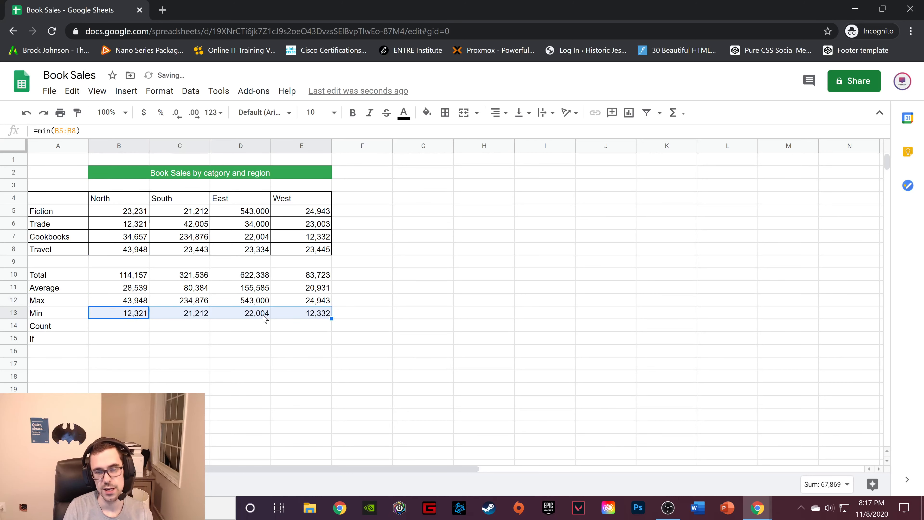
{"action": "left_click", "coordinate": [209, 301]}
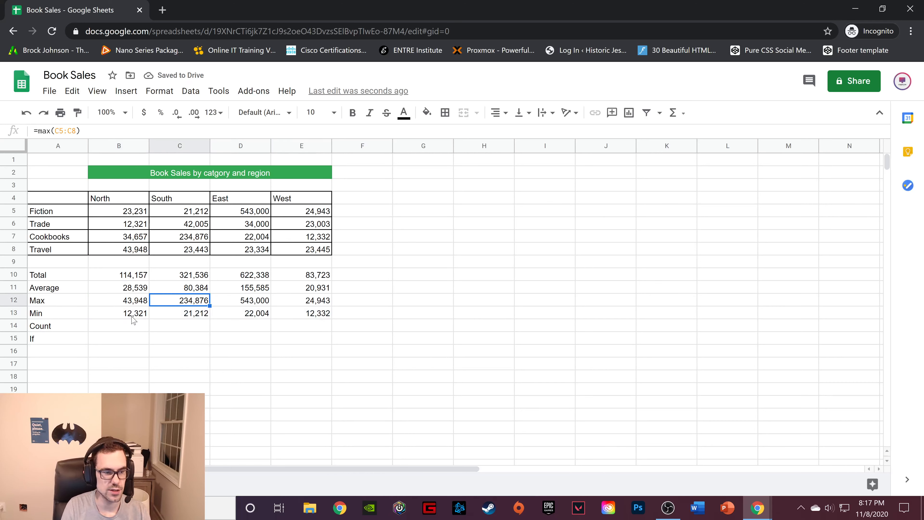
- Count the North sales entries in B14 with =count(B5:B8) and fill the formula across to E14 for the other regions
{"action": "left_click", "coordinate": [124, 325]}
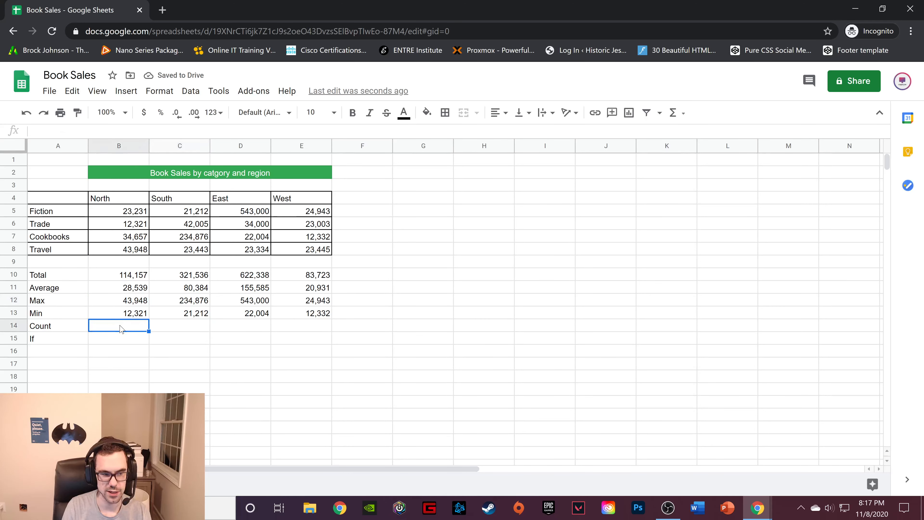
{"action": "double_click", "coordinate": [139, 327]}
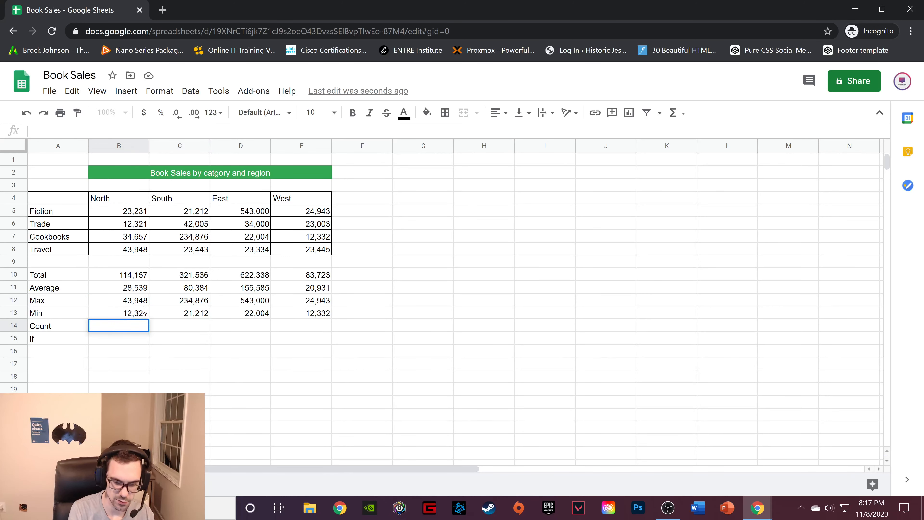
{"action": "type", "text": "=cout"}
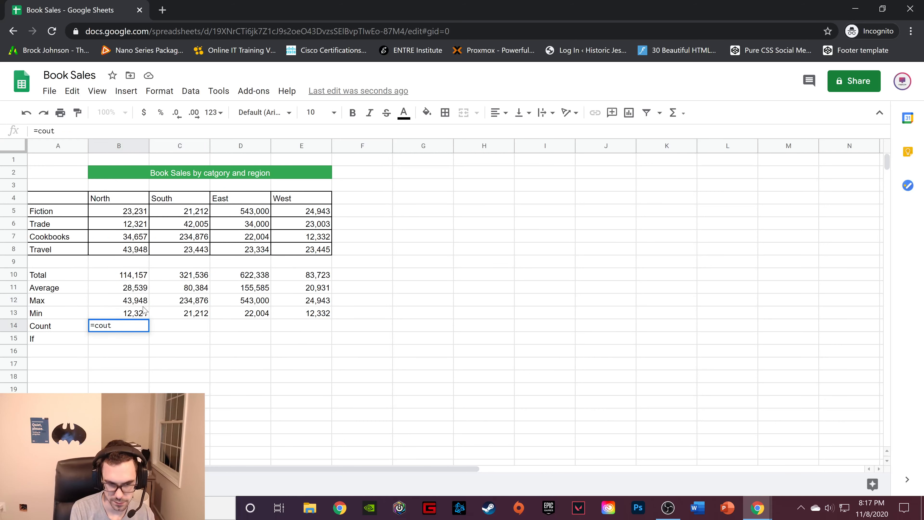
{"action": "key", "text": "BackSpace"}
{"action": "type", "text": "nt("}
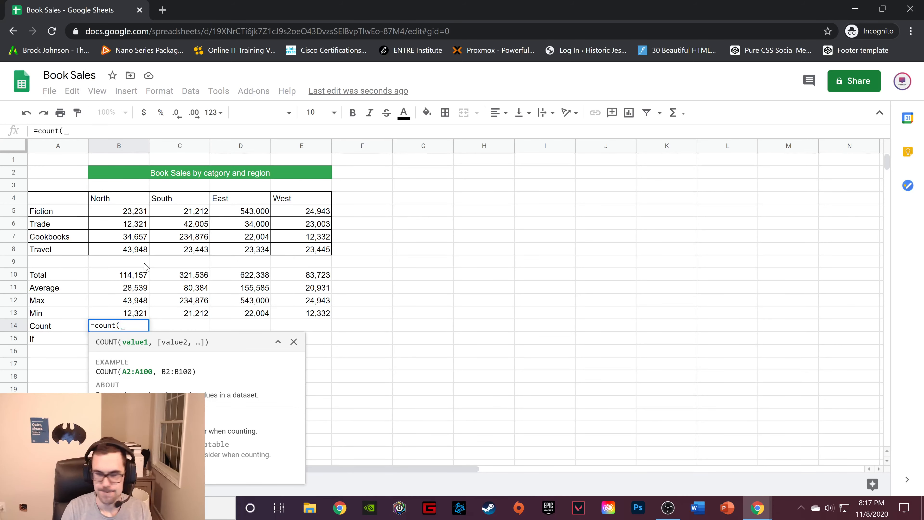
{"action": "left_click_drag", "start_coordinate": [124, 211], "coordinate": [135, 251]}
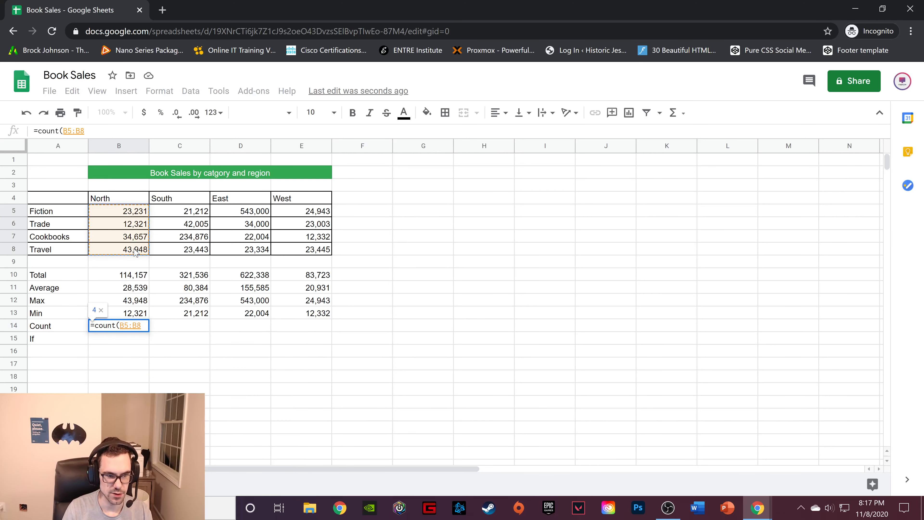
{"action": "type", "text": ")"}
{"action": "key", "text": "Return"}
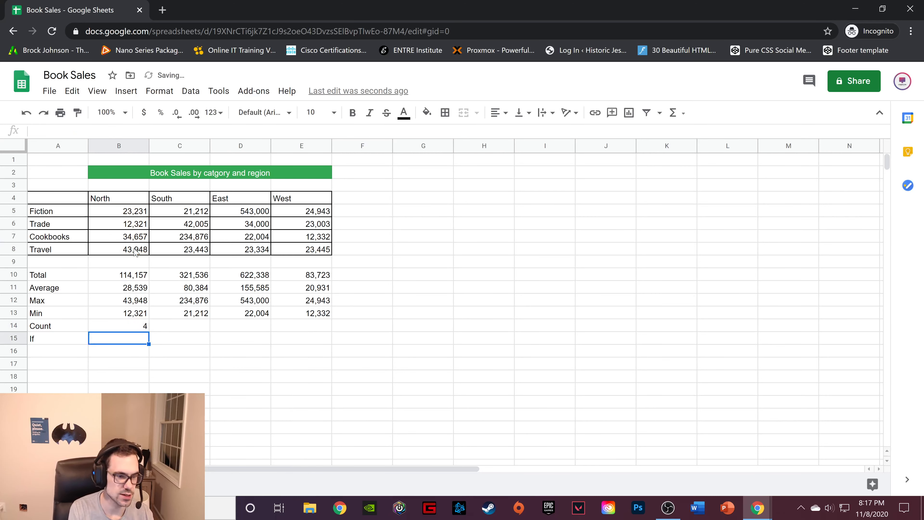
{"action": "left_click", "coordinate": [131, 324]}
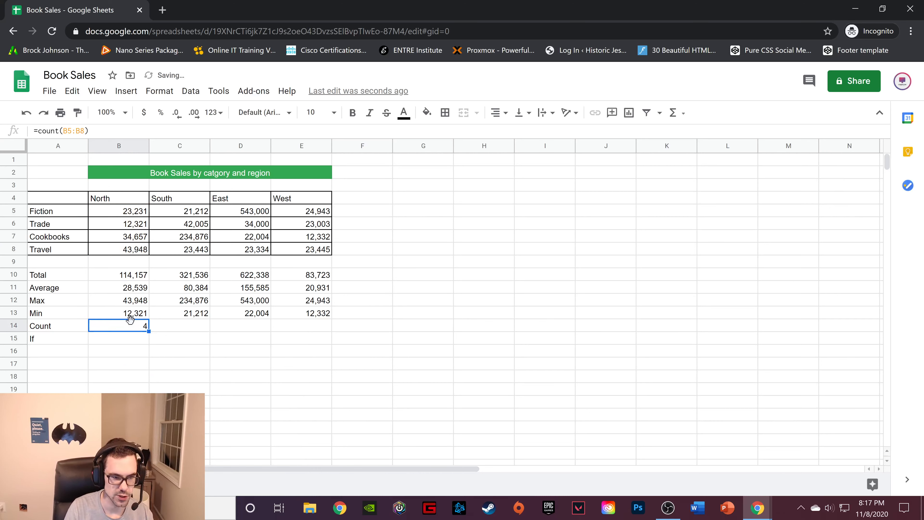
{"action": "left_click_drag", "start_coordinate": [148, 330], "coordinate": [314, 339]}
- Review the sum formulas behind the East total in D10 and the South total in C10
{"action": "left_click", "coordinate": [138, 339]}
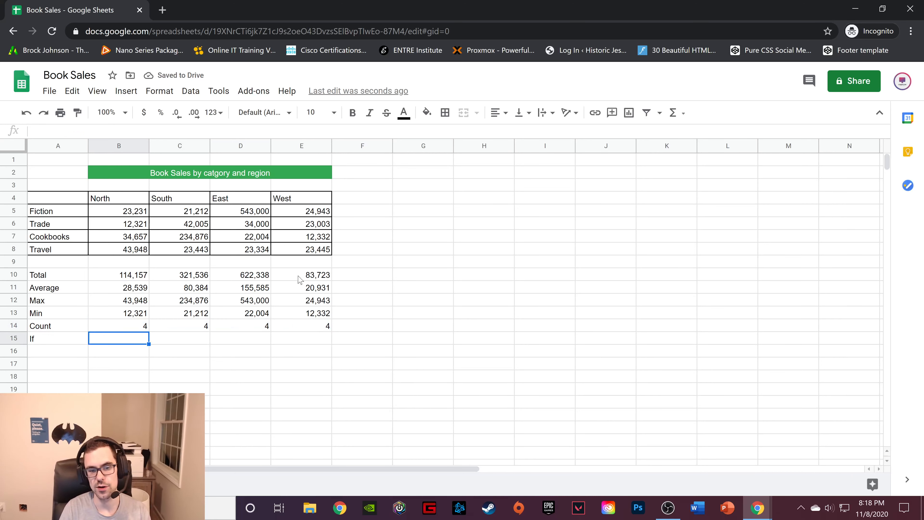
{"action": "left_click", "coordinate": [228, 275]}
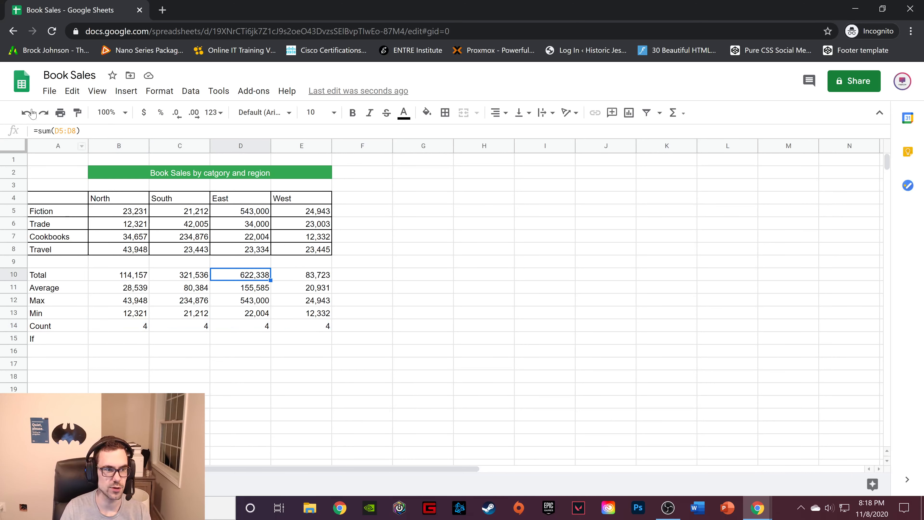
{"action": "left_click_drag", "start_coordinate": [86, 131], "coordinate": [32, 131]}
{"action": "left_click", "coordinate": [189, 276]}
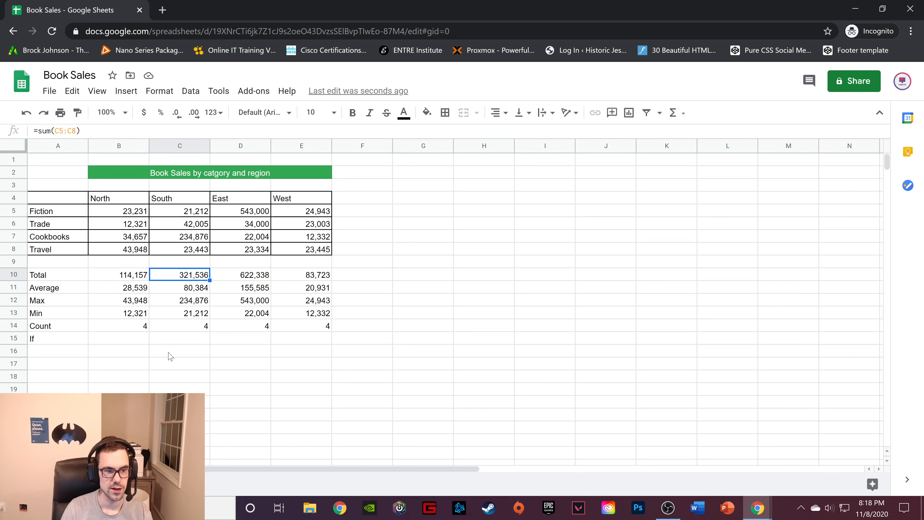
- Enter the formula =if(B10>$A16,"Good","Bad") in B15 to rate the North total
{"action": "left_click", "coordinate": [125, 338]}
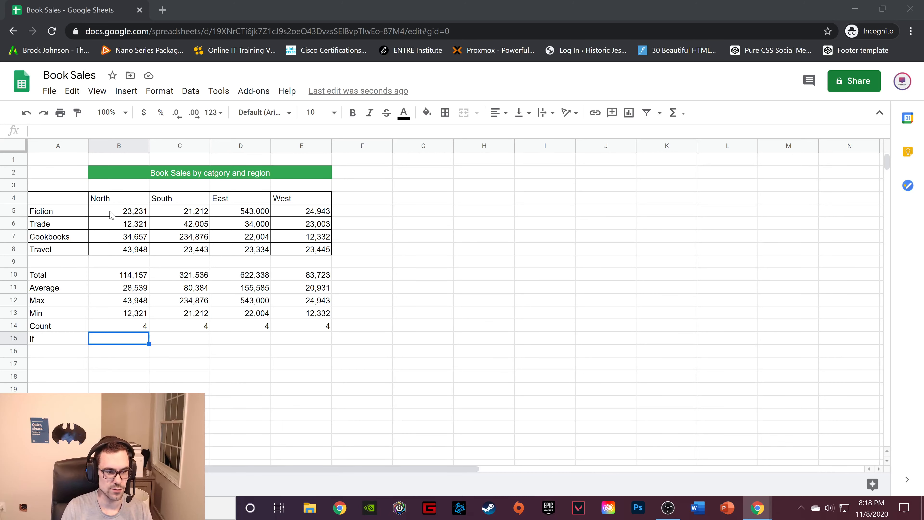
{"action": "left_click", "coordinate": [132, 346]}
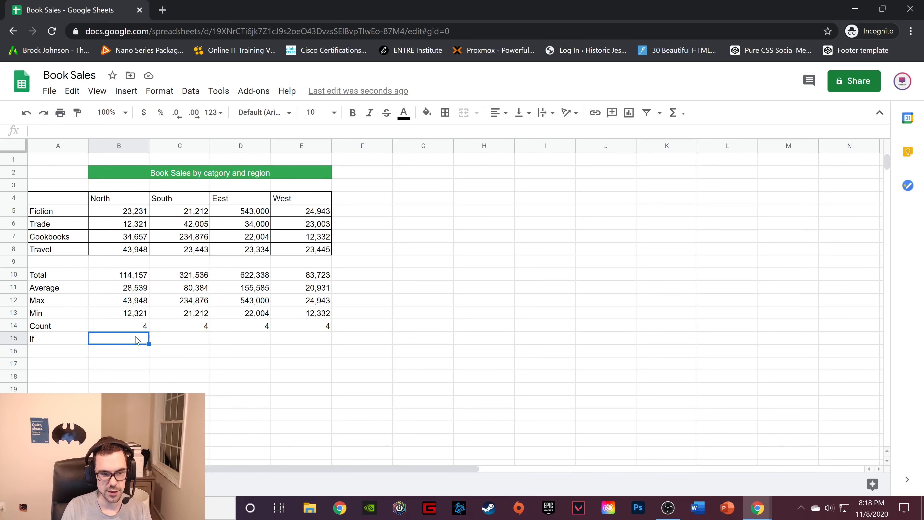
{"action": "key", "text": "Return"}
{"action": "type", "text": "=if"}
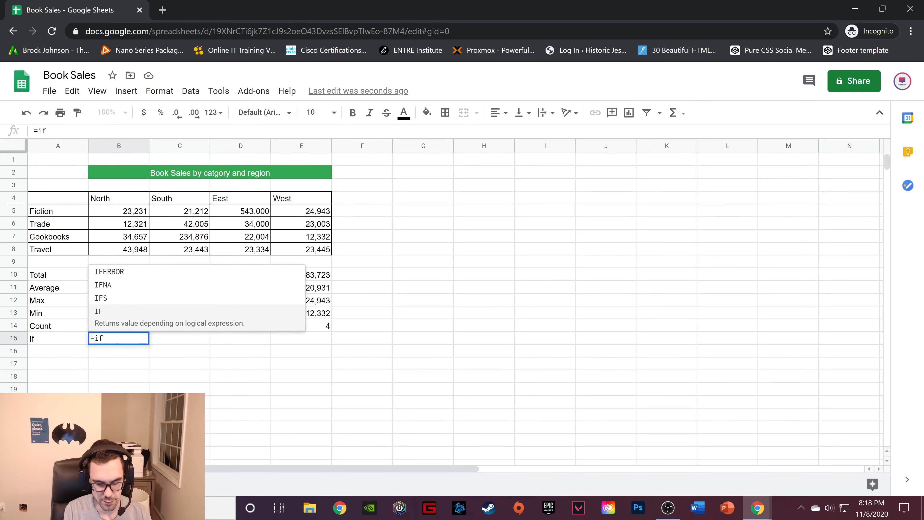
{"action": "type", "text": "("}
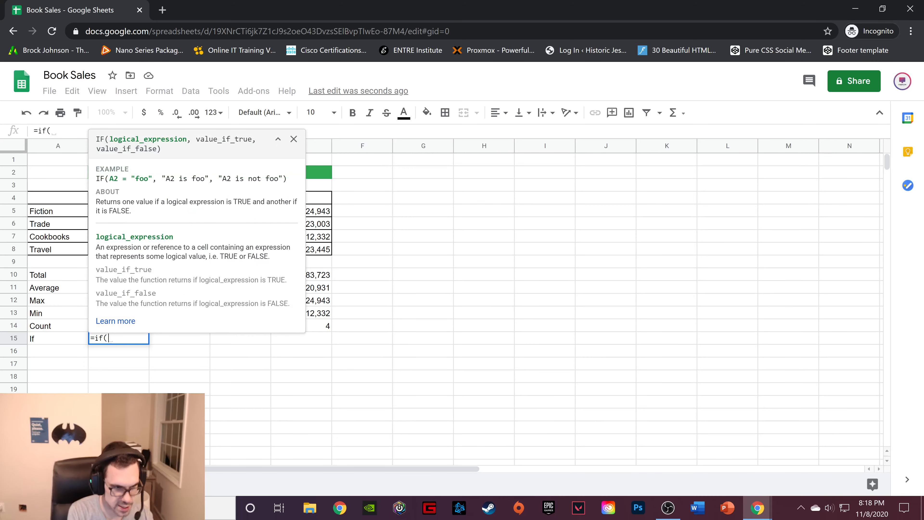
{"action": "type", "text": "B10"}
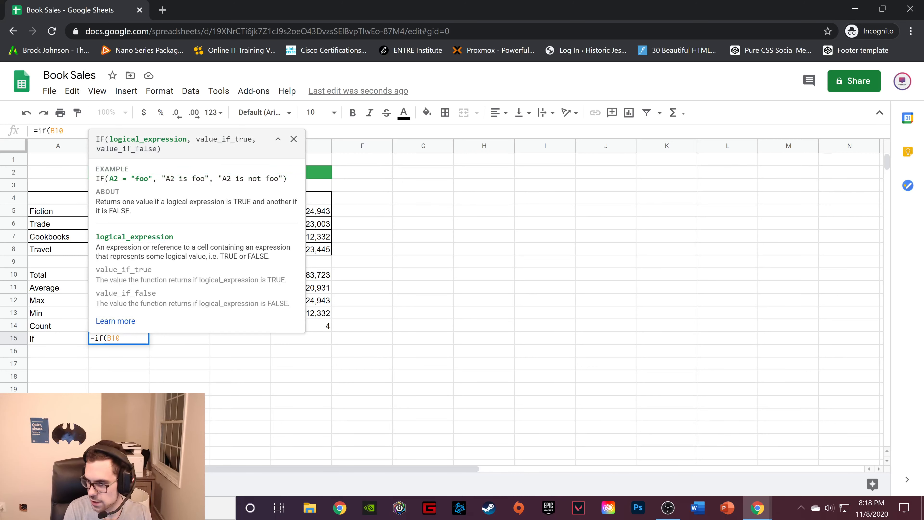
{"action": "type", "text": ">"}
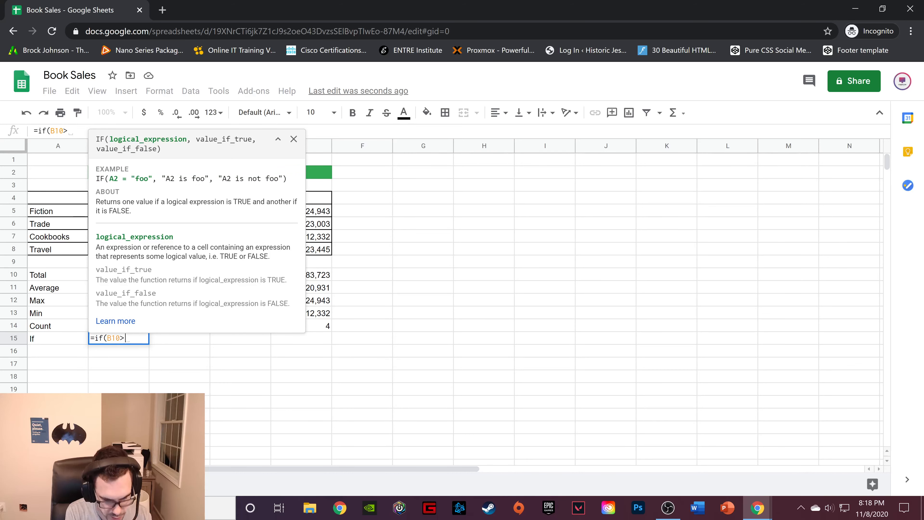
{"action": "type", "text": "$"}
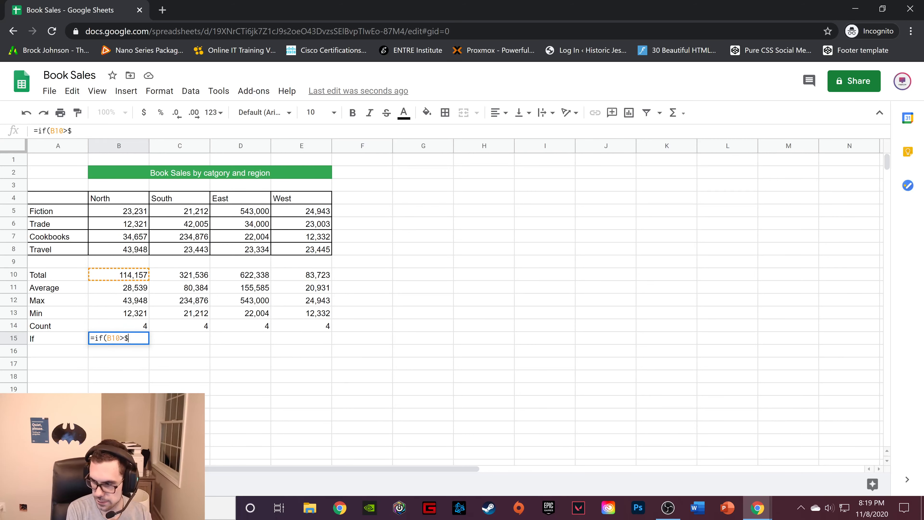
{"action": "type", "text": "A"}
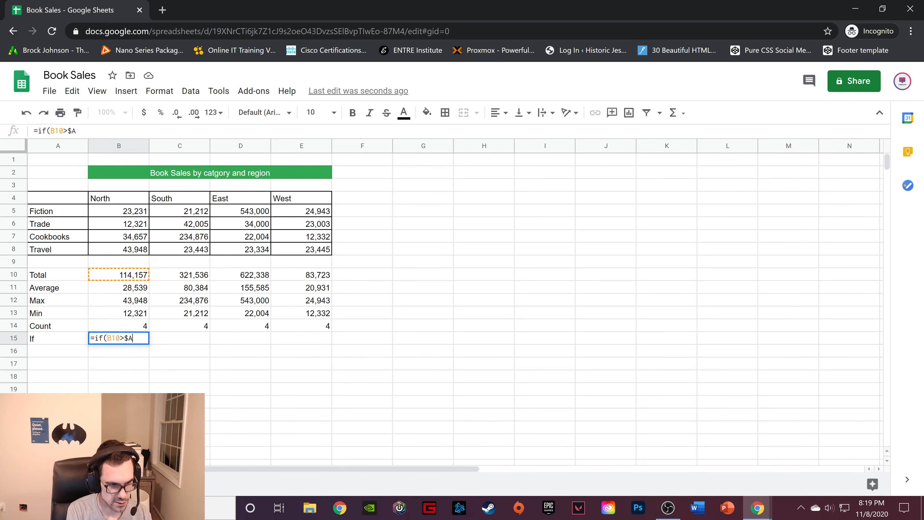
{"action": "type", "text": "16"}
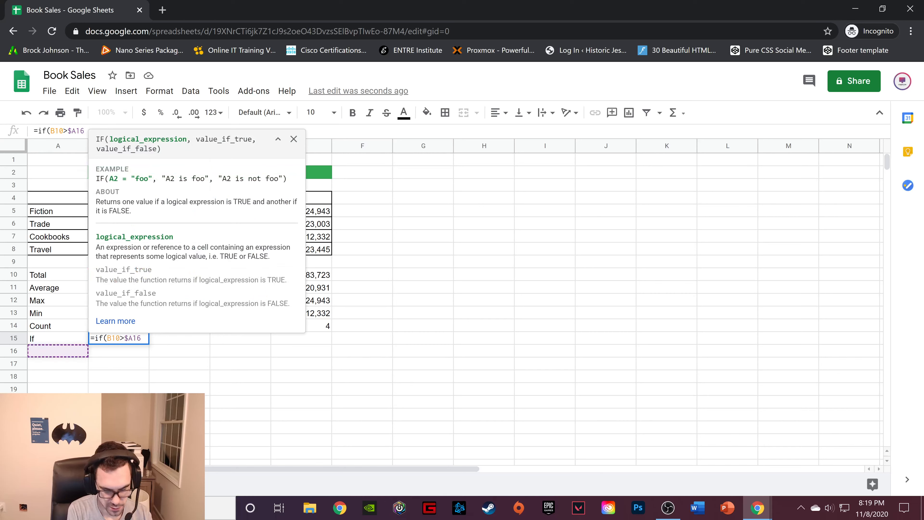
{"action": "type", "text": ","}
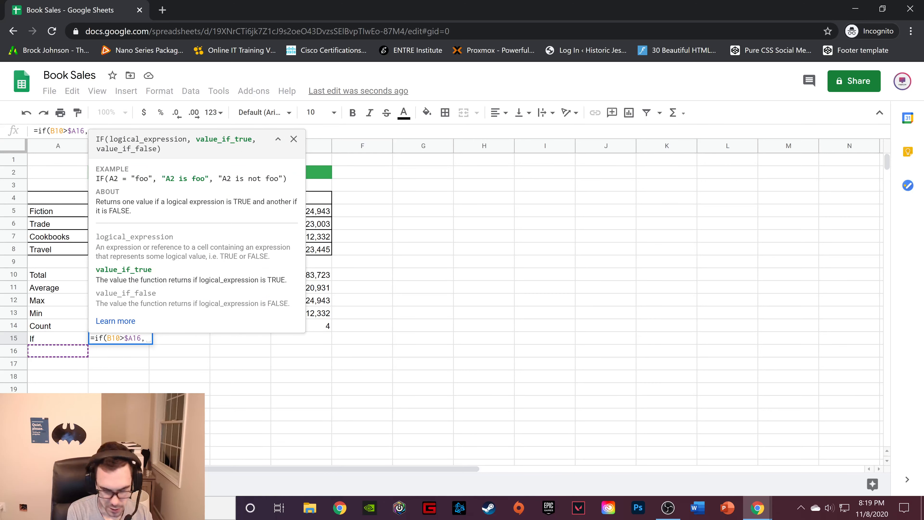
{"action": "type", "text": "\"Go"}
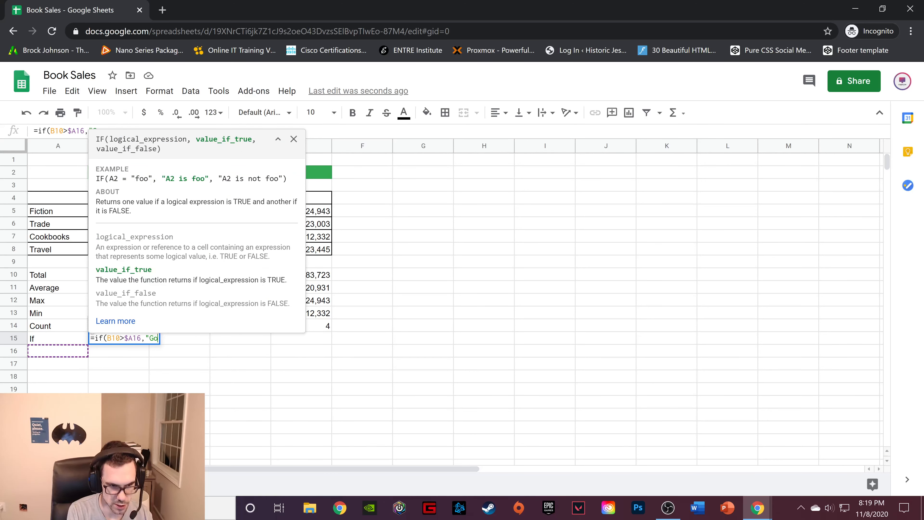
{"action": "type", "text": "od\""}
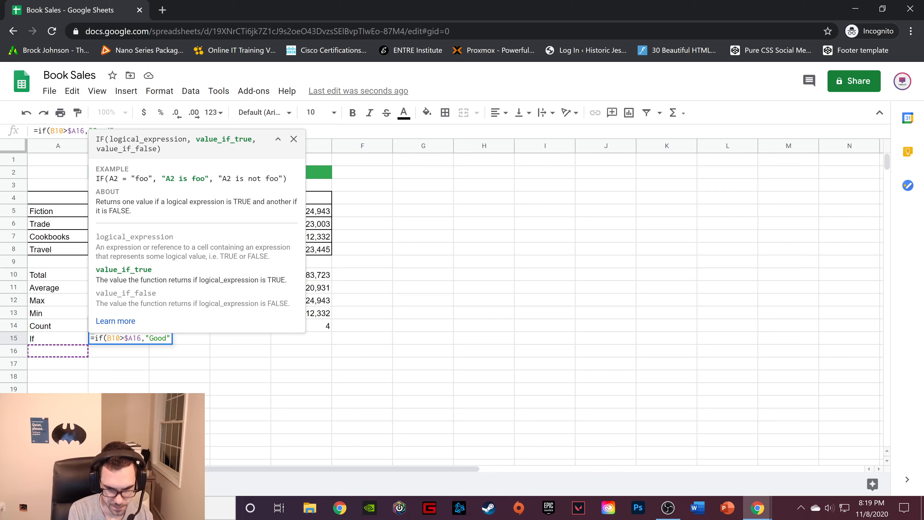
{"action": "type", "text": ","}
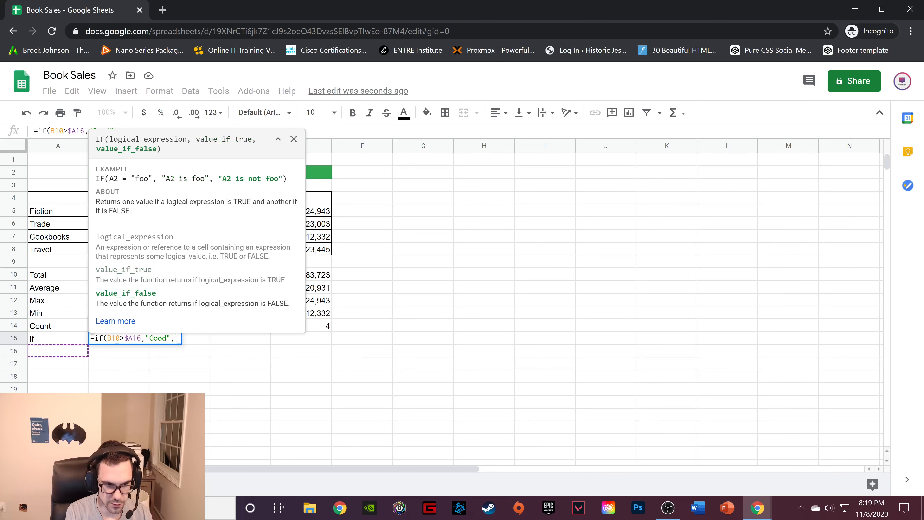
{"action": "type", "text": "\""}
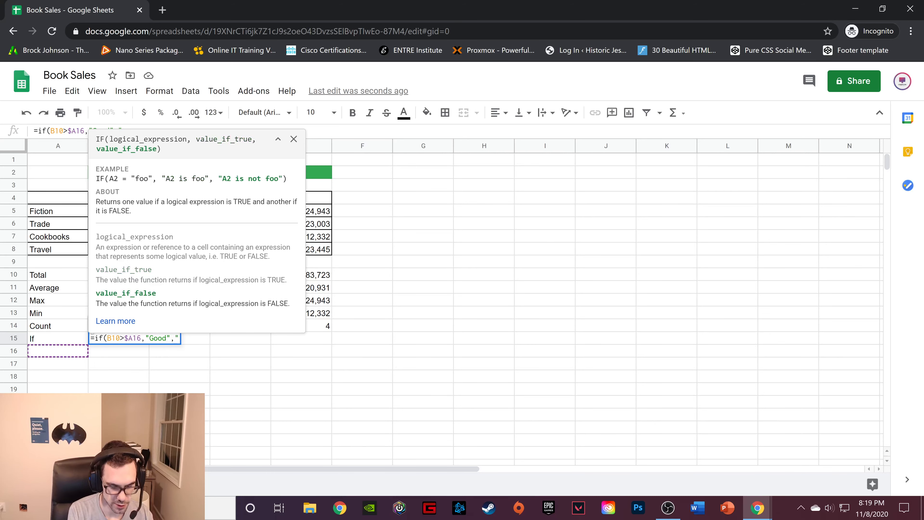
{"action": "type", "text": "Bad"}
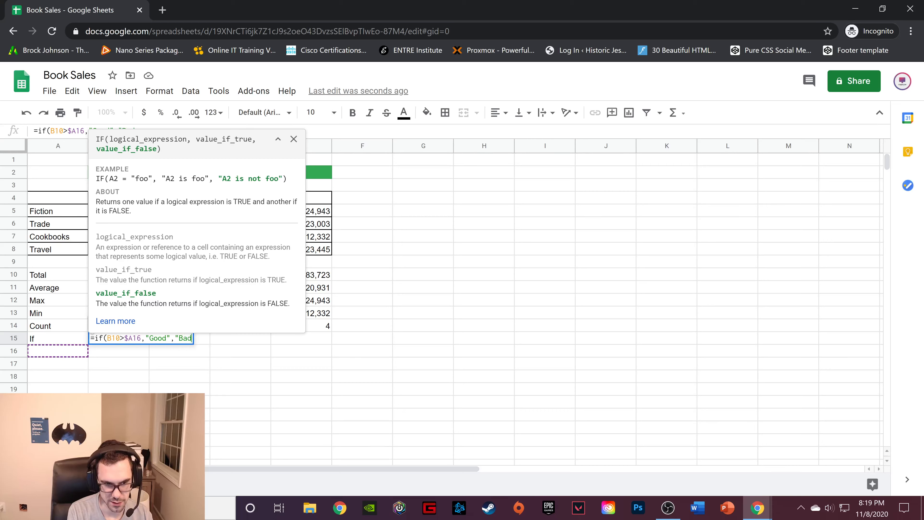
{"action": "type", "text": "\""}
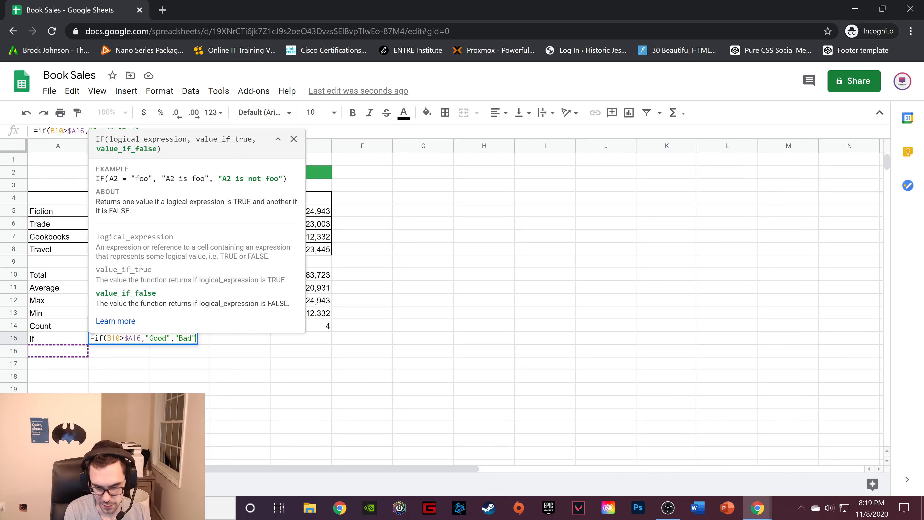
{"action": "type", "text": ")"}
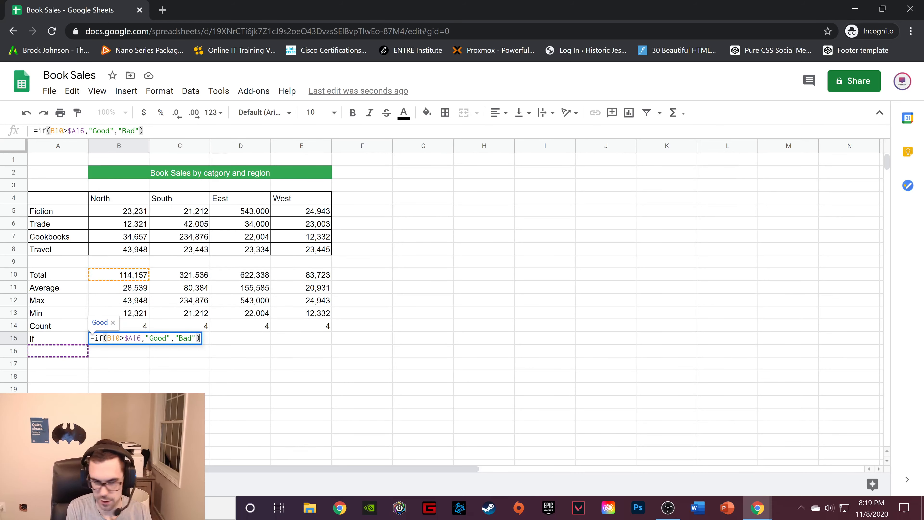
{"action": "key", "text": "Return"}
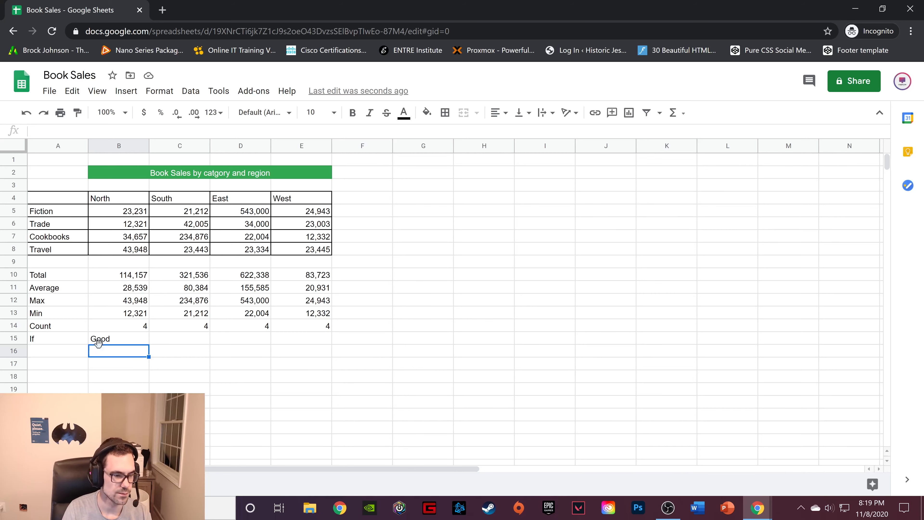
- Enter 20,000 in A16 as the comparison threshold for the If row
{"action": "left_click", "coordinate": [46, 355]}
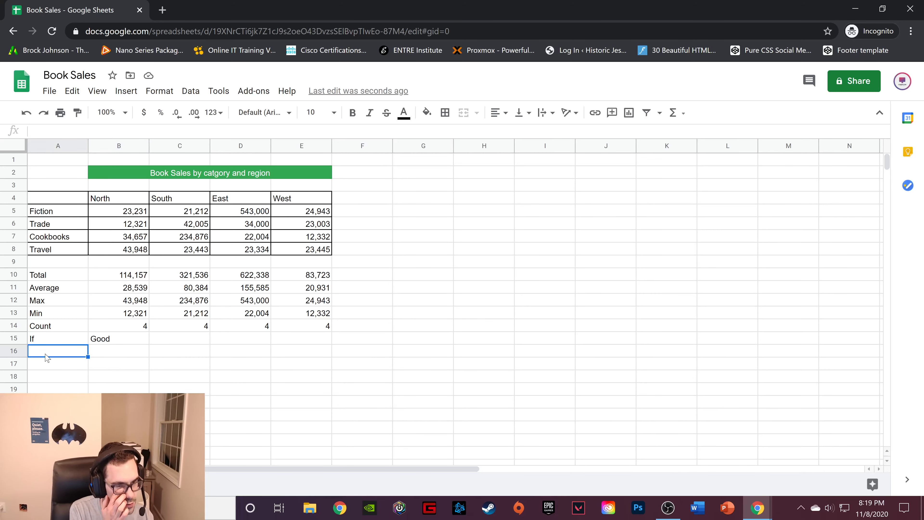
{"action": "type", "text": "2"}
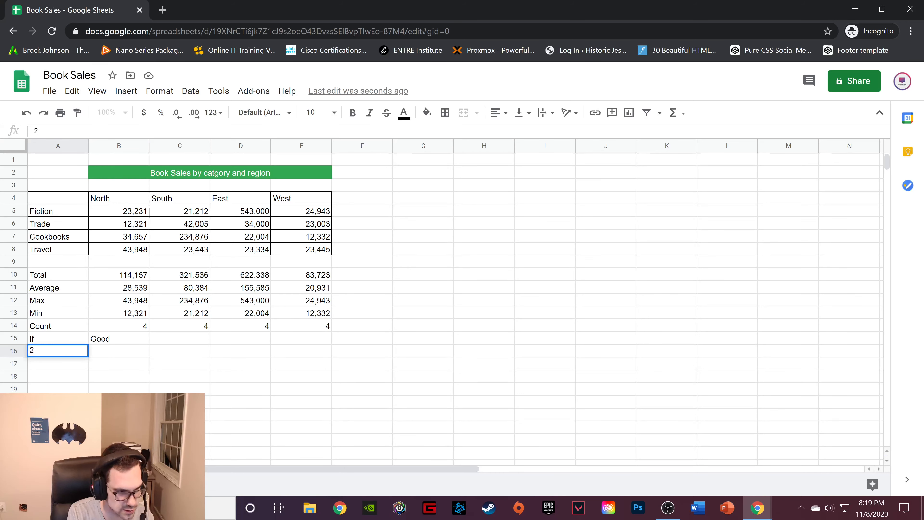
{"action": "type", "text": "0,000"}
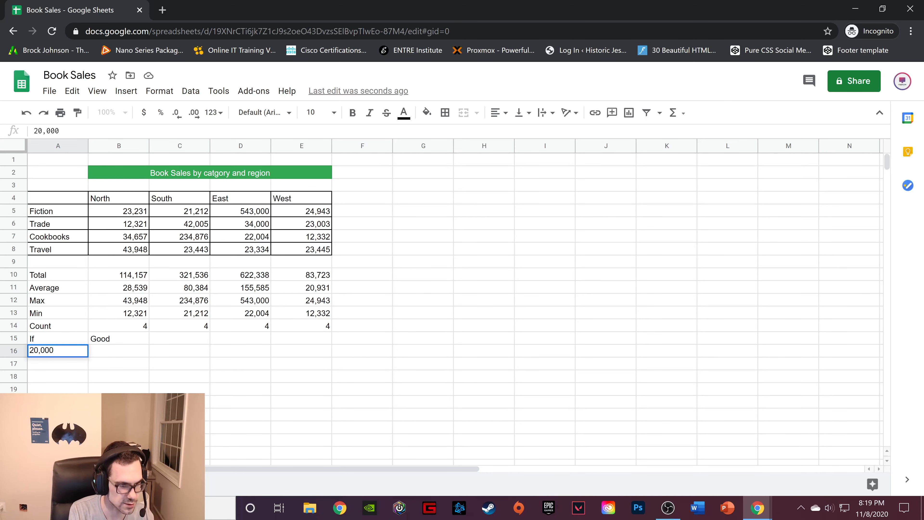
{"action": "left_click", "coordinate": [128, 356]}
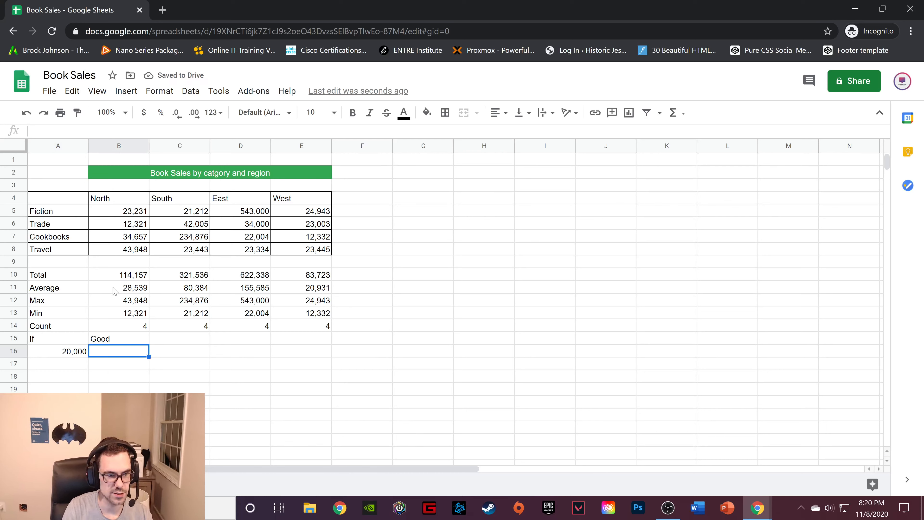
- Raise the threshold in A16 to 200,000 by adding a zero
{"action": "left_click", "coordinate": [141, 279]}
{"action": "left_click", "coordinate": [82, 356]}
{"action": "key", "text": "Return"}
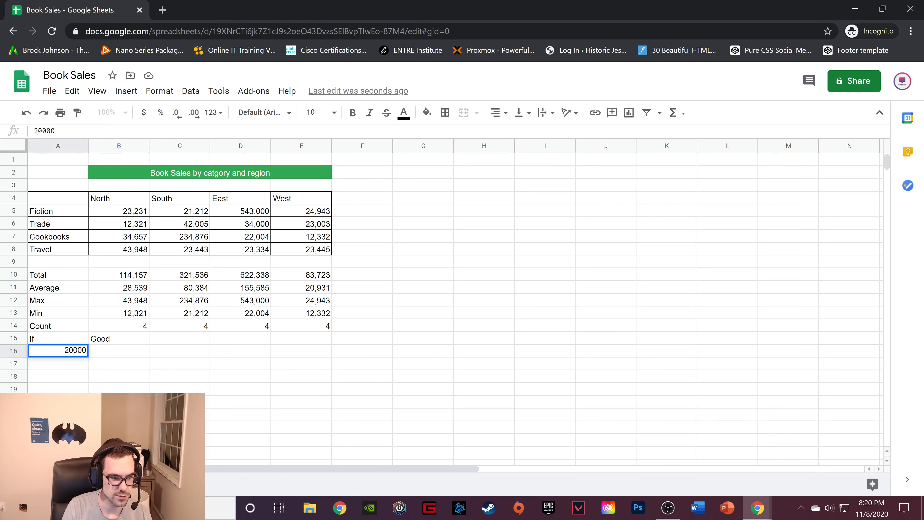
{"action": "left_click", "coordinate": [73, 350]}
{"action": "type", "text": "0"}
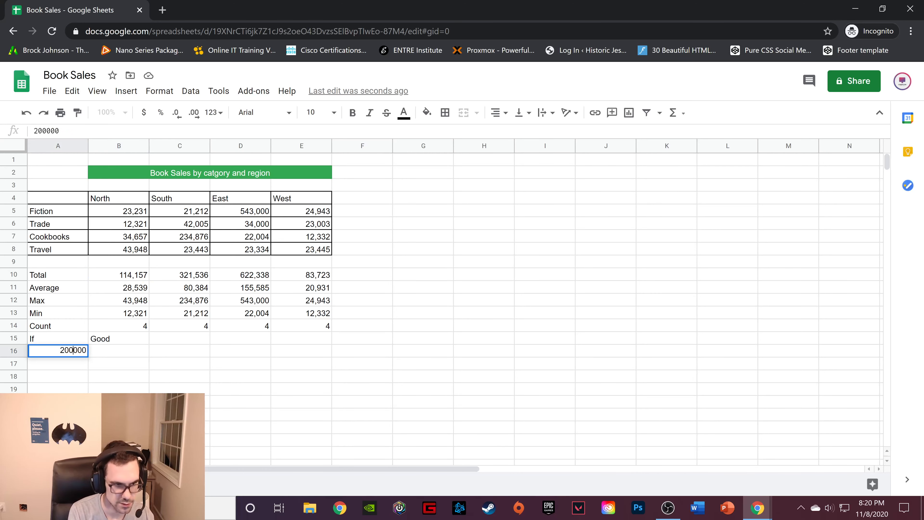
{"action": "left_click", "coordinate": [121, 350]}
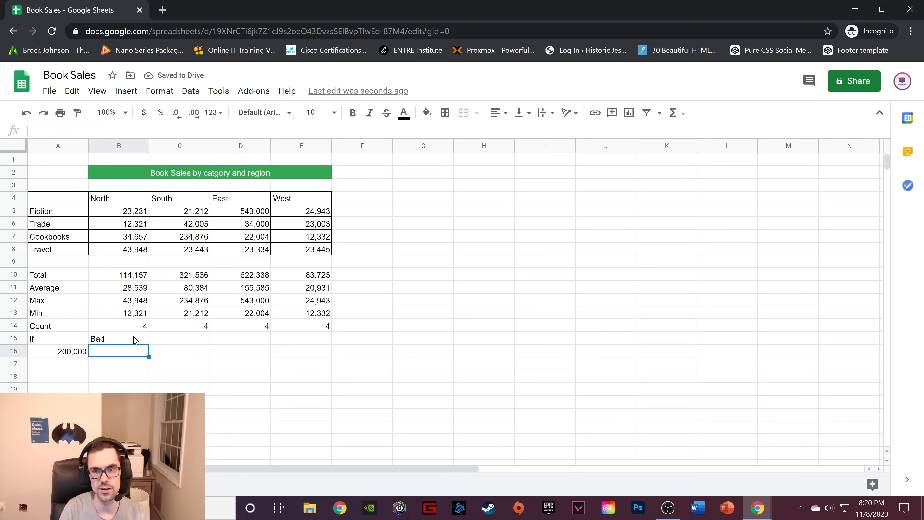
- Check the North total in B10 and fill the If formula from B15 to C15 for South
{"action": "left_click", "coordinate": [128, 279]}
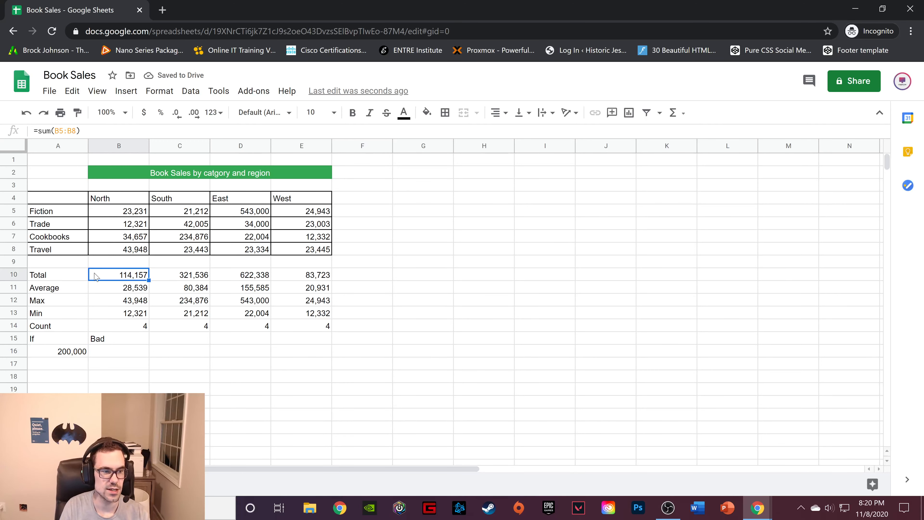
{"action": "left_click", "coordinate": [135, 339]}
{"action": "left_click_drag", "start_coordinate": [149, 344], "coordinate": [206, 342]}
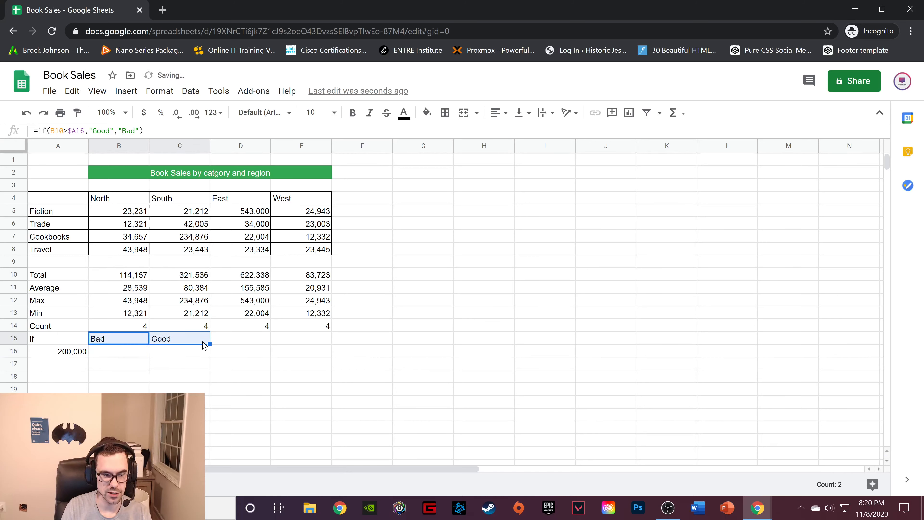
- Check the South total in C10 and fill the If formula from C15 across to E15 for East and West
{"action": "left_click", "coordinate": [187, 278]}
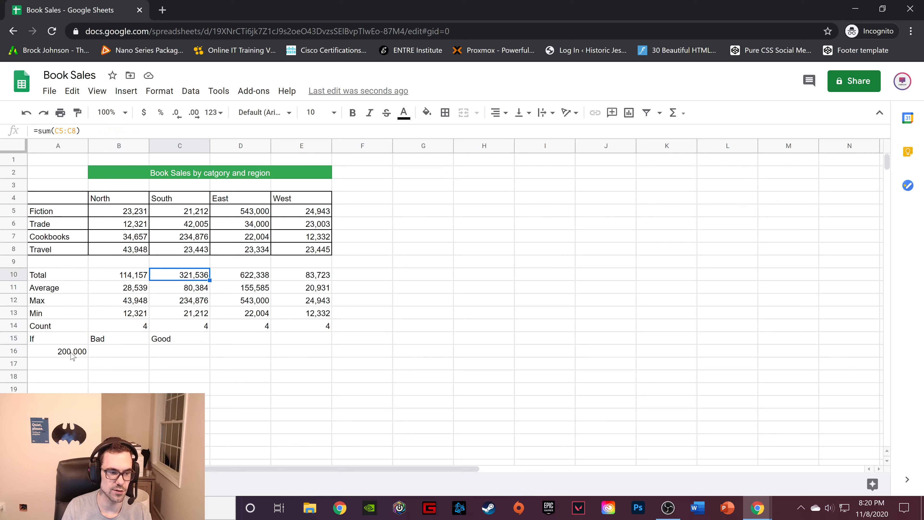
{"action": "left_click", "coordinate": [208, 340]}
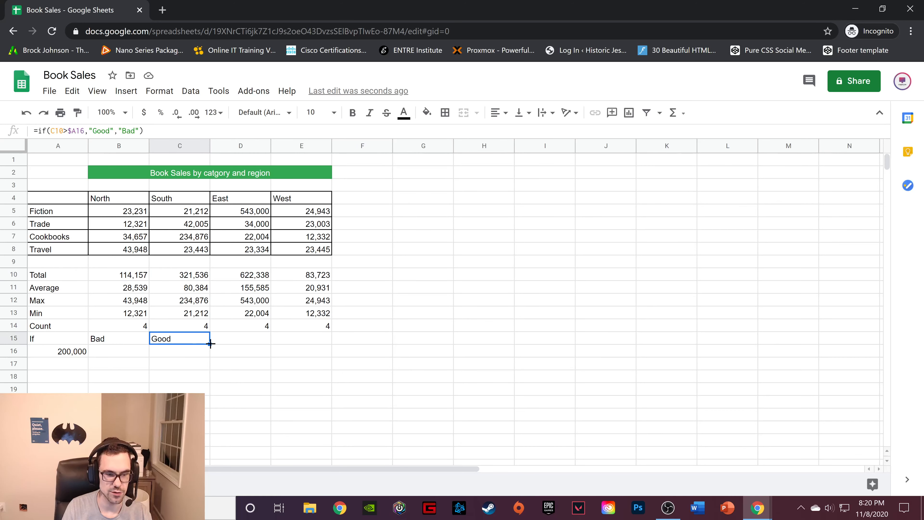
{"action": "left_click_drag", "start_coordinate": [209, 343], "coordinate": [320, 340]}
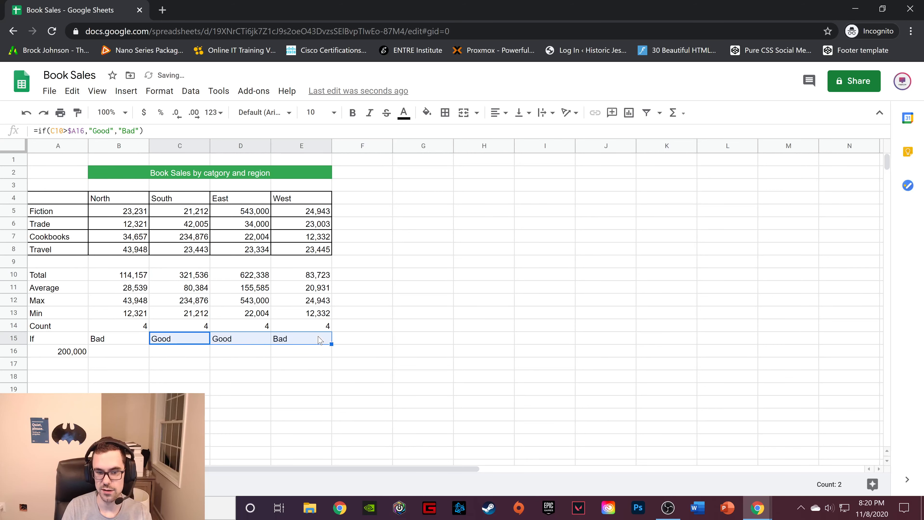
{"action": "left_click", "coordinate": [268, 358]}
- Review the If formula in B15 and its "Good" and "Bad" arguments against the North total in B10
{"action": "left_click", "coordinate": [114, 339]}
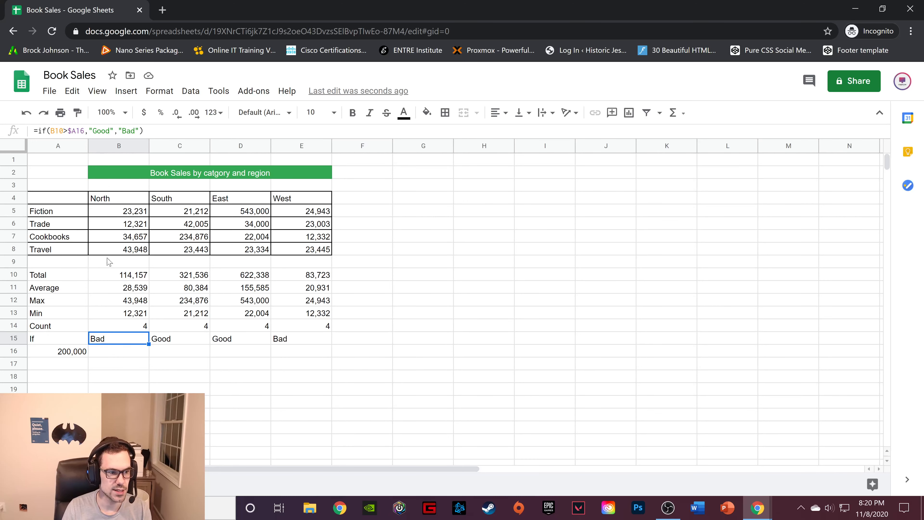
{"action": "left_click", "coordinate": [125, 276]}
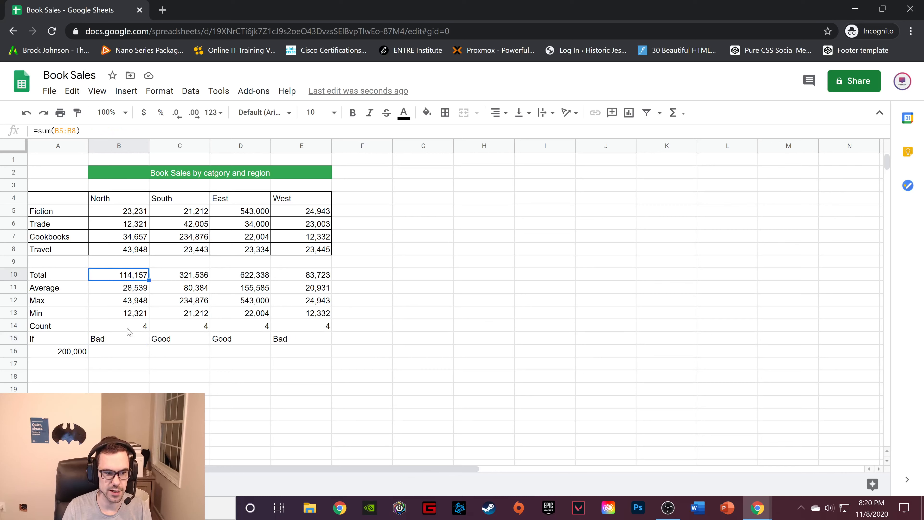
{"action": "left_click", "coordinate": [129, 340]}
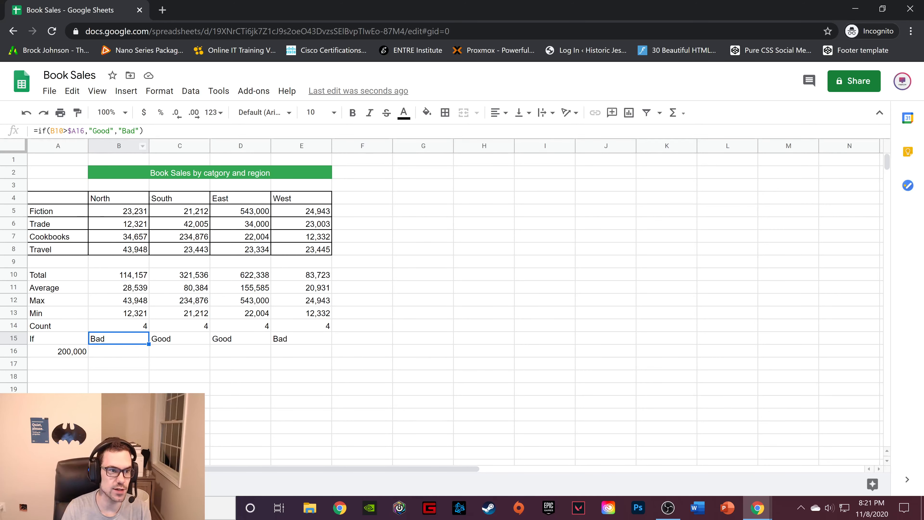
{"action": "left_click_drag", "start_coordinate": [110, 130], "coordinate": [93, 131]}
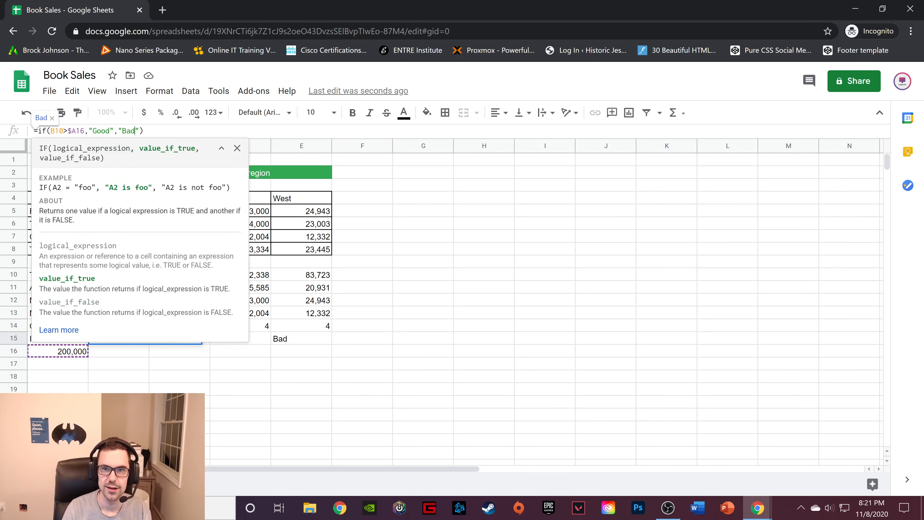
{"action": "left_click", "coordinate": [320, 240]}
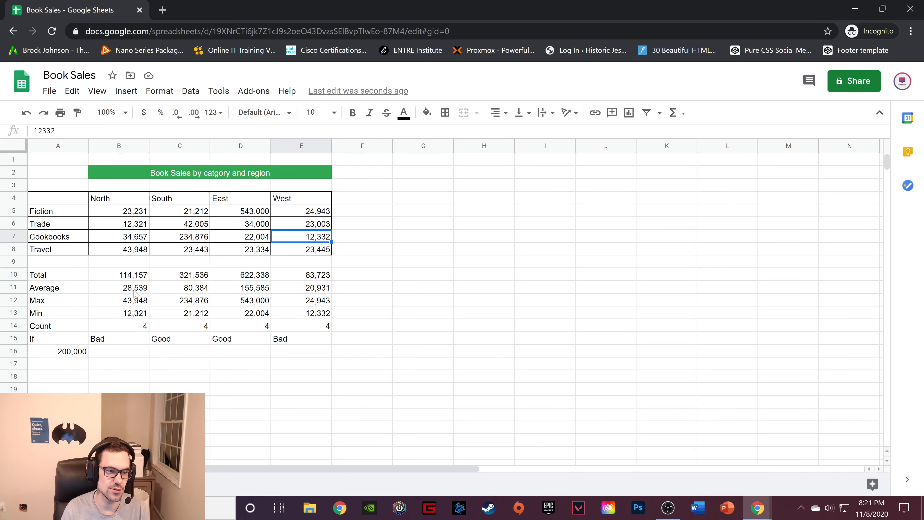
- Review the North Total and Average formulas in B10 and B11 and the summary row labels from Total to If in A10:A15
{"action": "left_click", "coordinate": [133, 276]}
{"action": "left_click", "coordinate": [133, 290]}
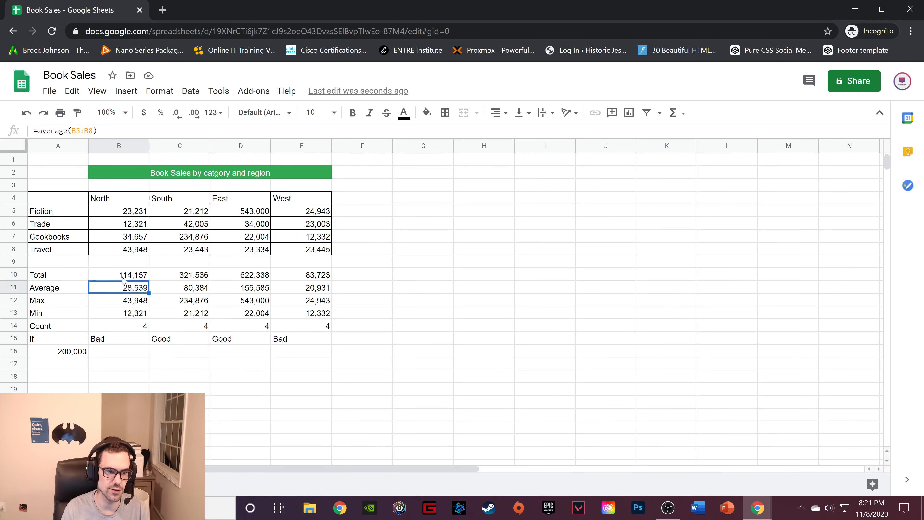
{"action": "left_click", "coordinate": [77, 278]}
{"action": "left_click", "coordinate": [68, 286]}
{"action": "left_click", "coordinate": [66, 302]}
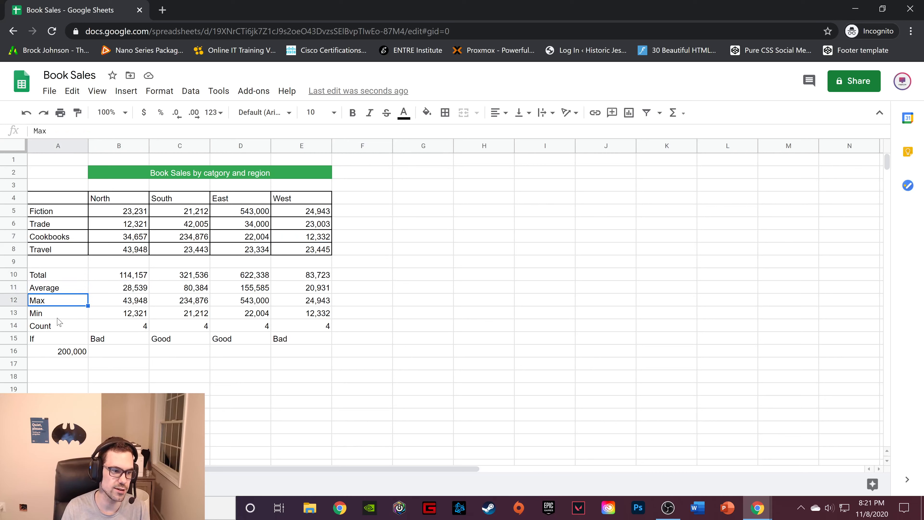
{"action": "left_click", "coordinate": [58, 317]}
{"action": "left_click", "coordinate": [63, 329]}
{"action": "left_click", "coordinate": [64, 336]}
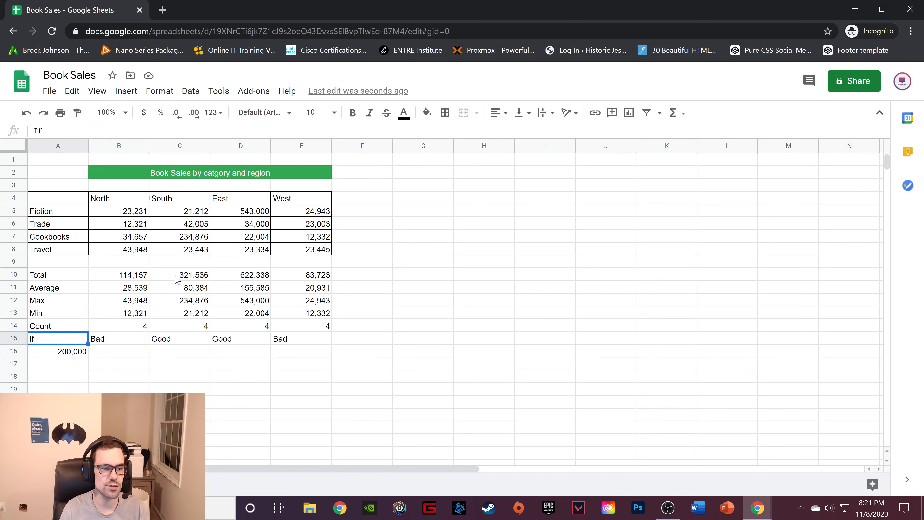
- Examine the formula results for North in B10:B15 and South in C10:C15, including the South Min formula in C13
{"action": "left_click_drag", "start_coordinate": [131, 275], "coordinate": [124, 335]}
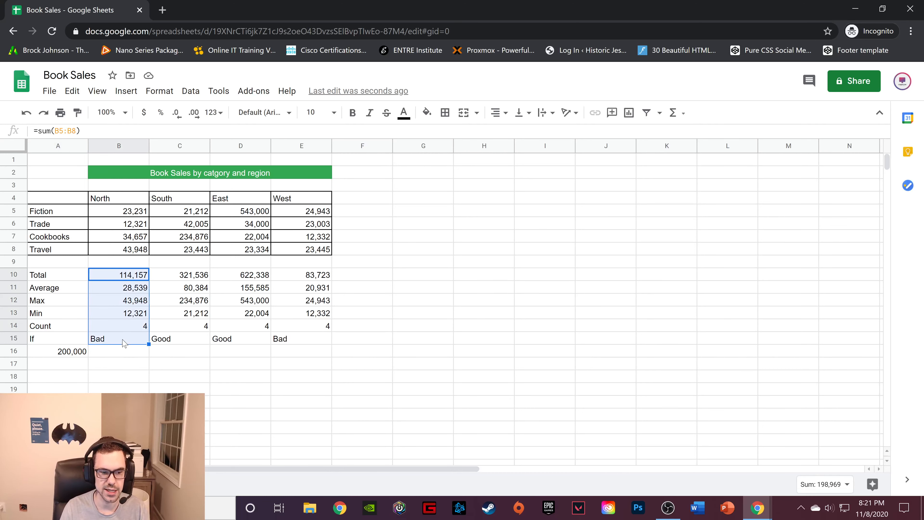
{"action": "left_click_drag", "start_coordinate": [197, 276], "coordinate": [194, 334]}
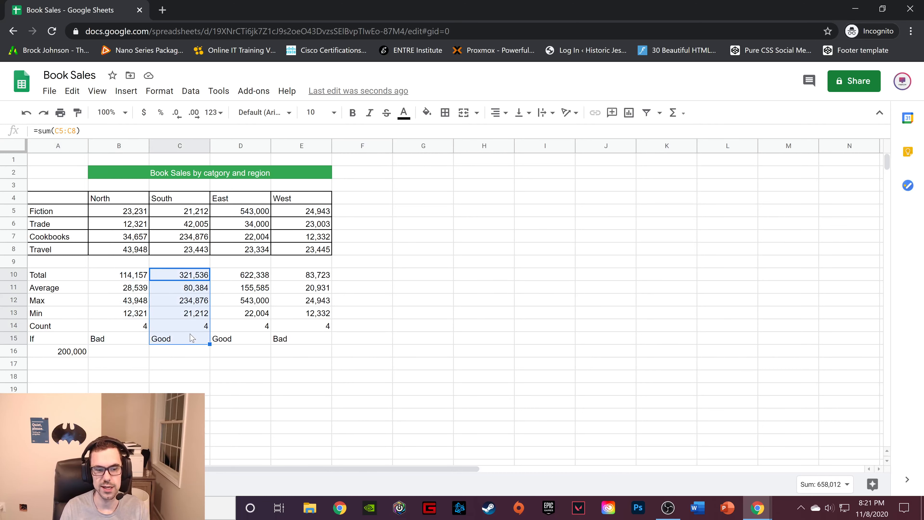
{"action": "left_click", "coordinate": [183, 314]}
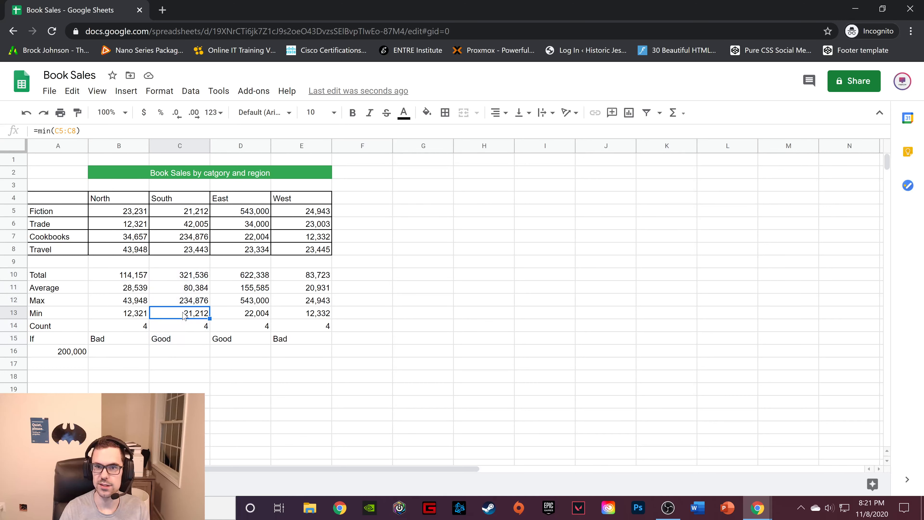